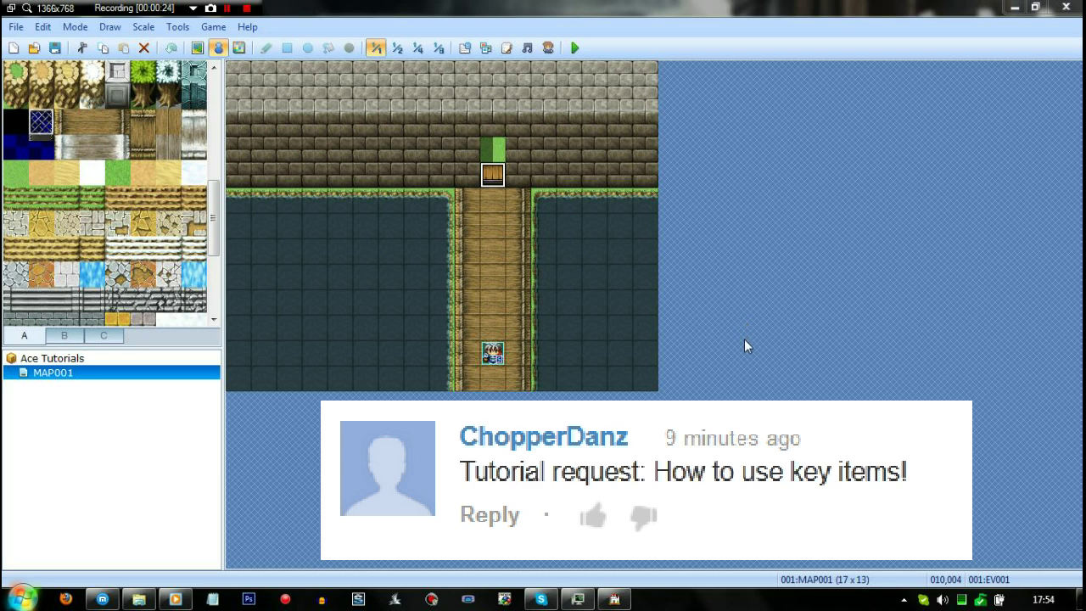
Add a 17th entry to the database's items and name it Rusty Key with the description "A rusty looking key"
left_click(463, 47)
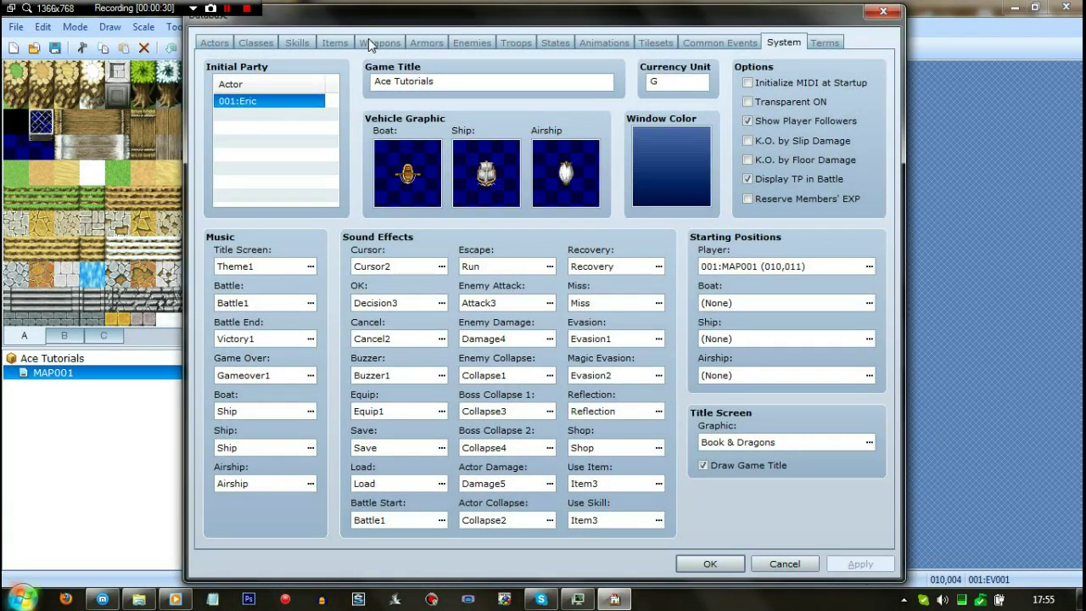
left_click(335, 42)
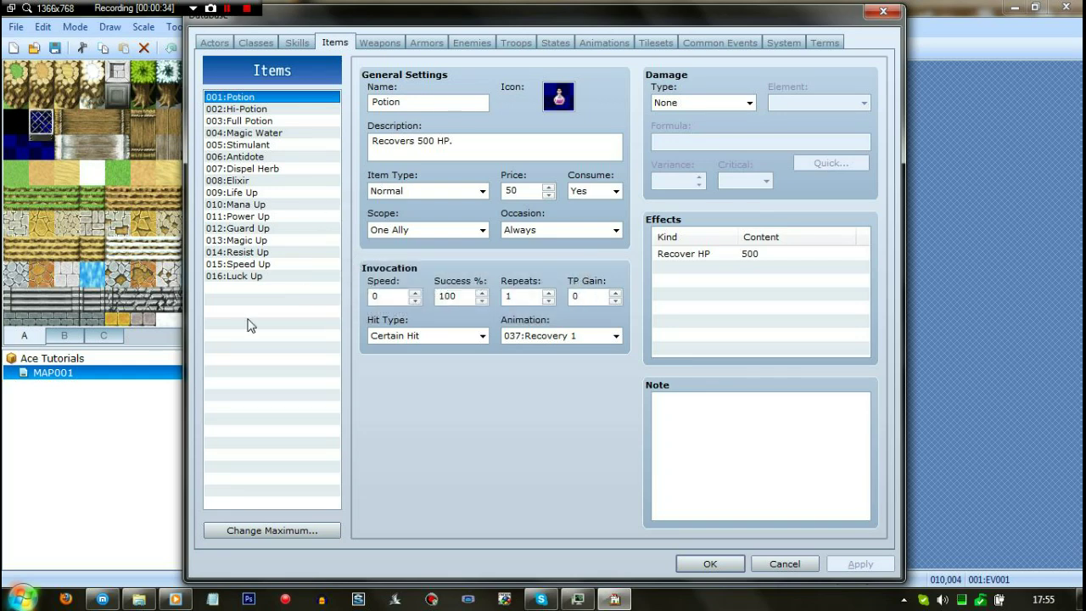
left_click(245, 276)
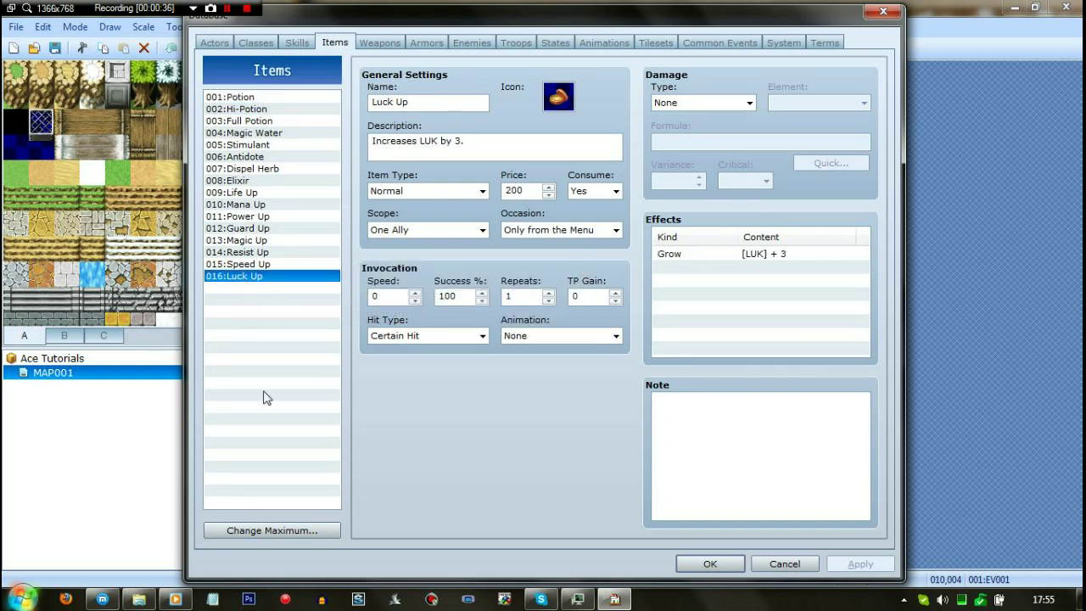
left_click(284, 530)
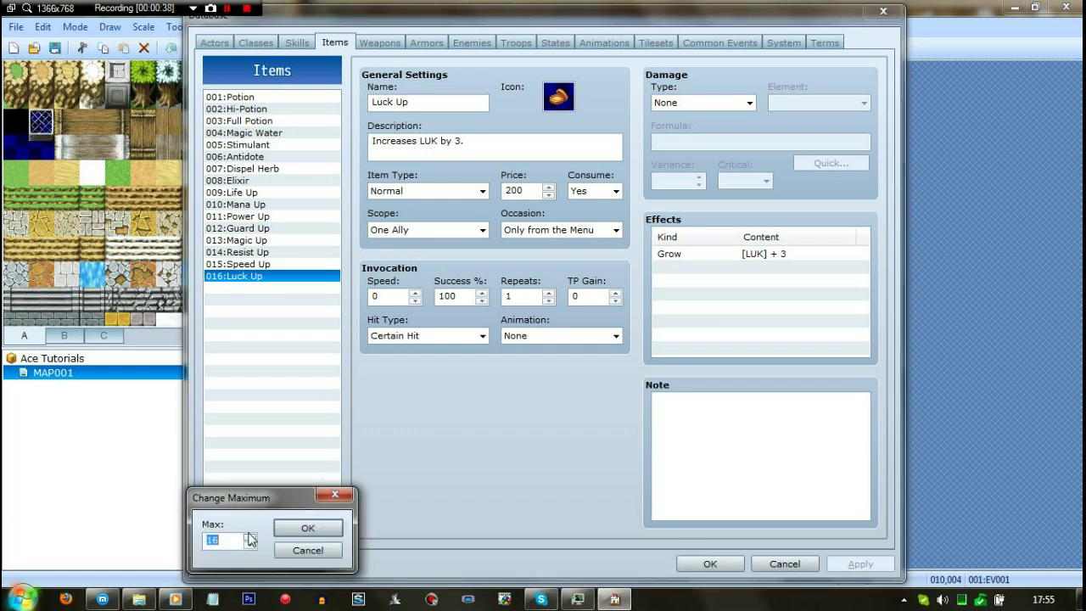
left_click(305, 527)
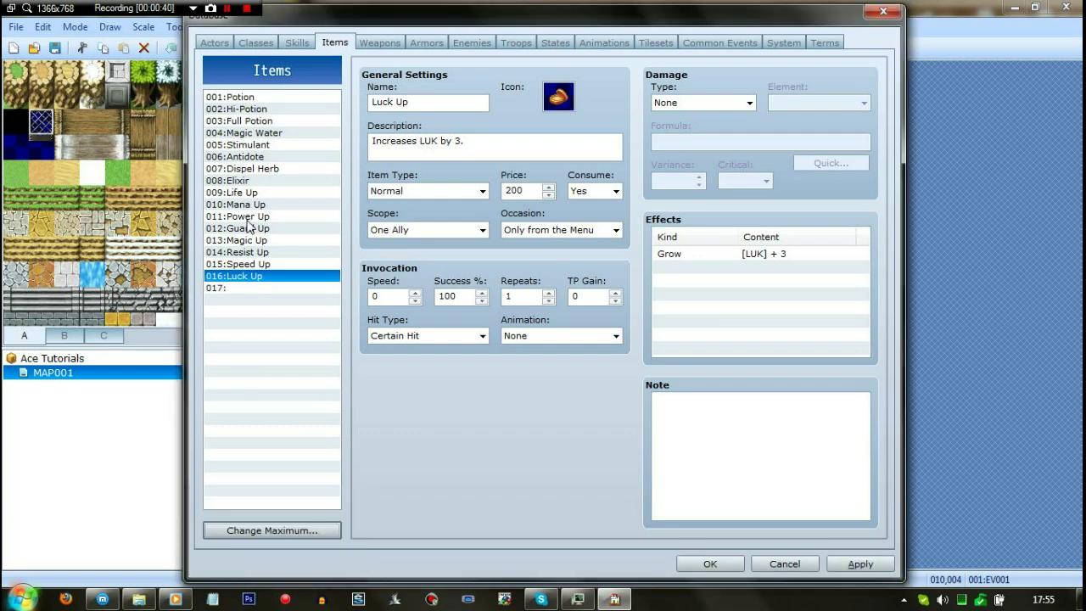
left_click(246, 288)
left_click(421, 97)
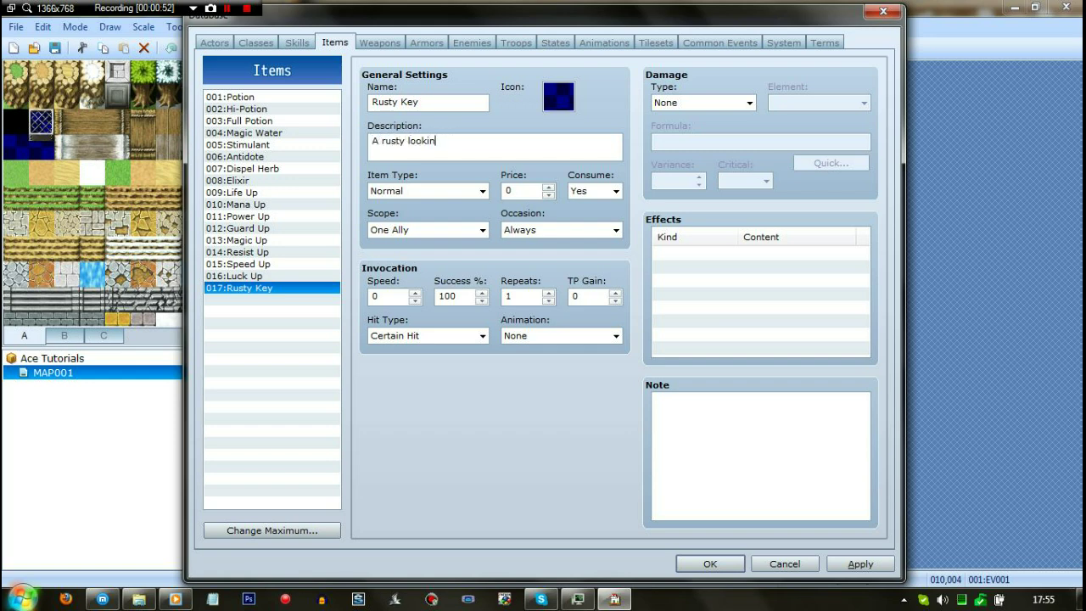
Assign the key icon with index 240 to the Rusty Key item
left_click(553, 95)
left_click(547, 100)
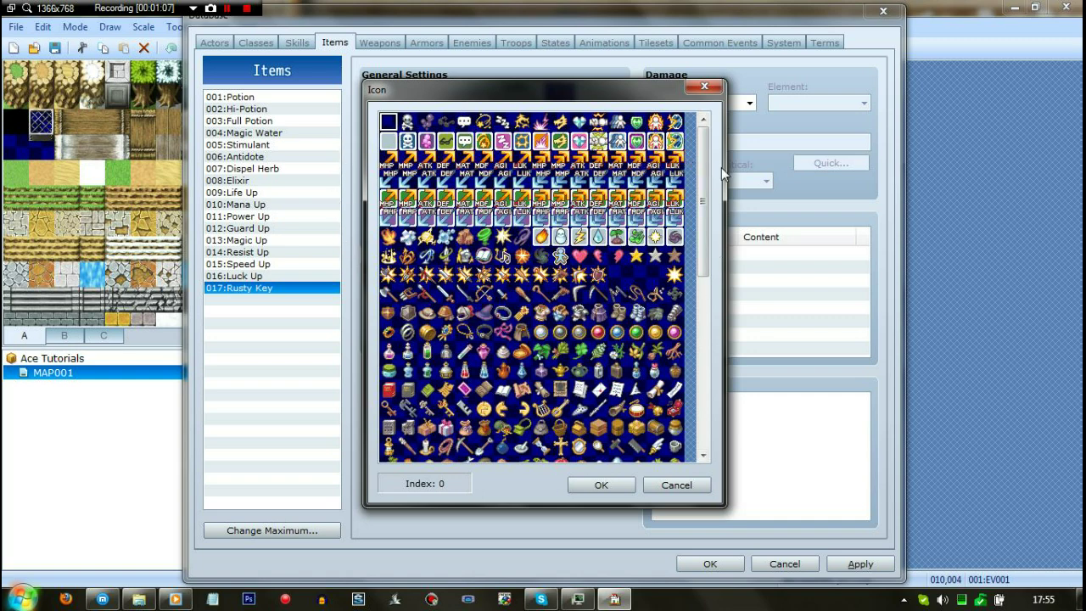
mouse_move(703, 166)
left_mouse_down()
mouse_move(690, 293)
mouse_move(714, 179)
left_mouse_up()
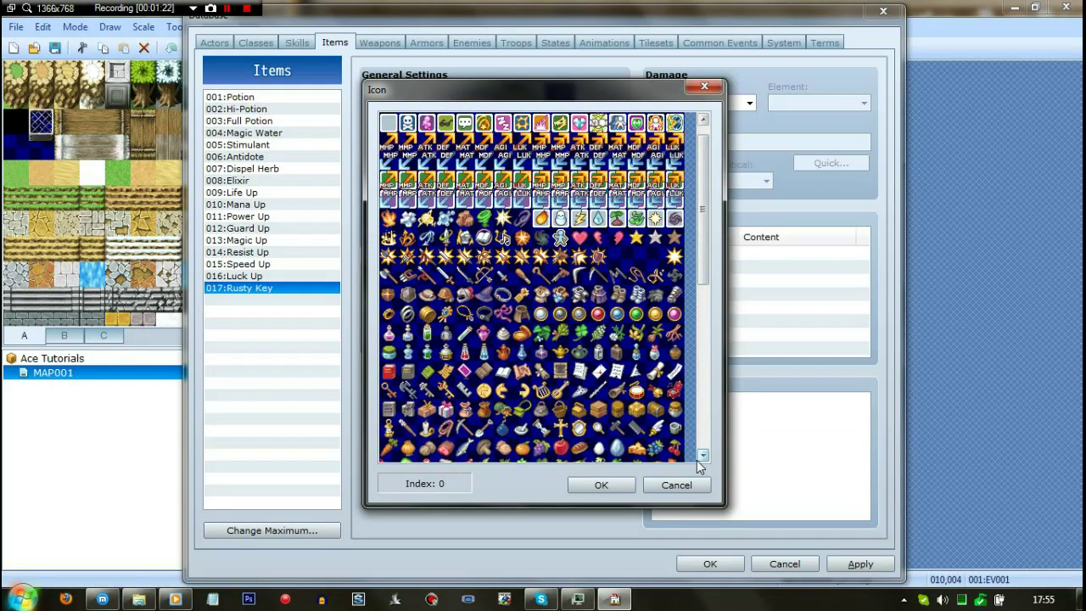
left_click_drag(702, 458, 702, 467)
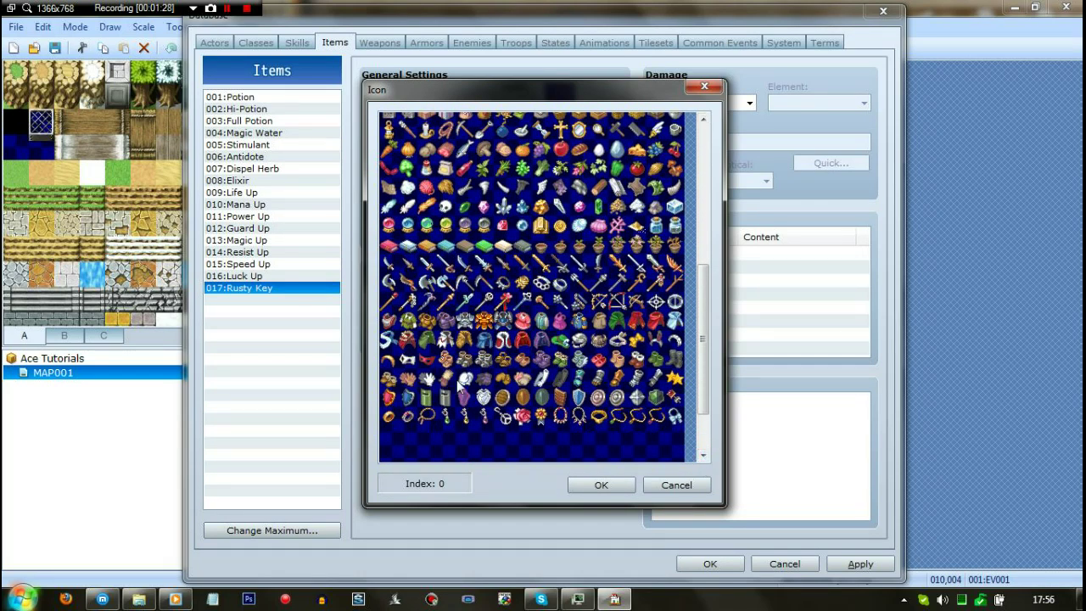
left_click(703, 122)
left_click(703, 123)
left_click(703, 122)
left_click(703, 122)
left_click(703, 122)
left_click(703, 122)
left_click(703, 123)
left_click(703, 123)
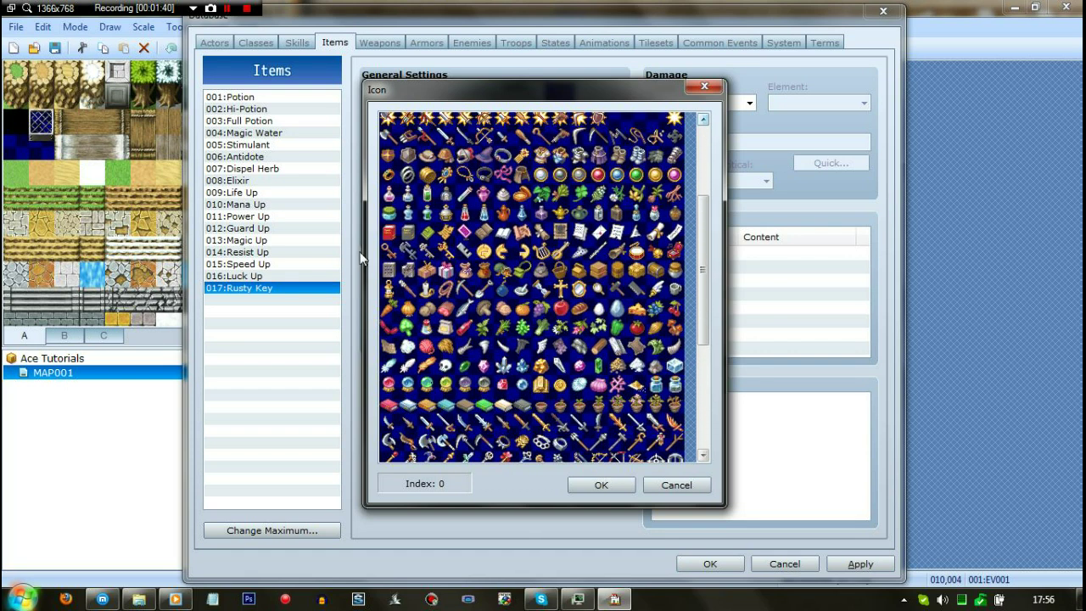
left_click(388, 252)
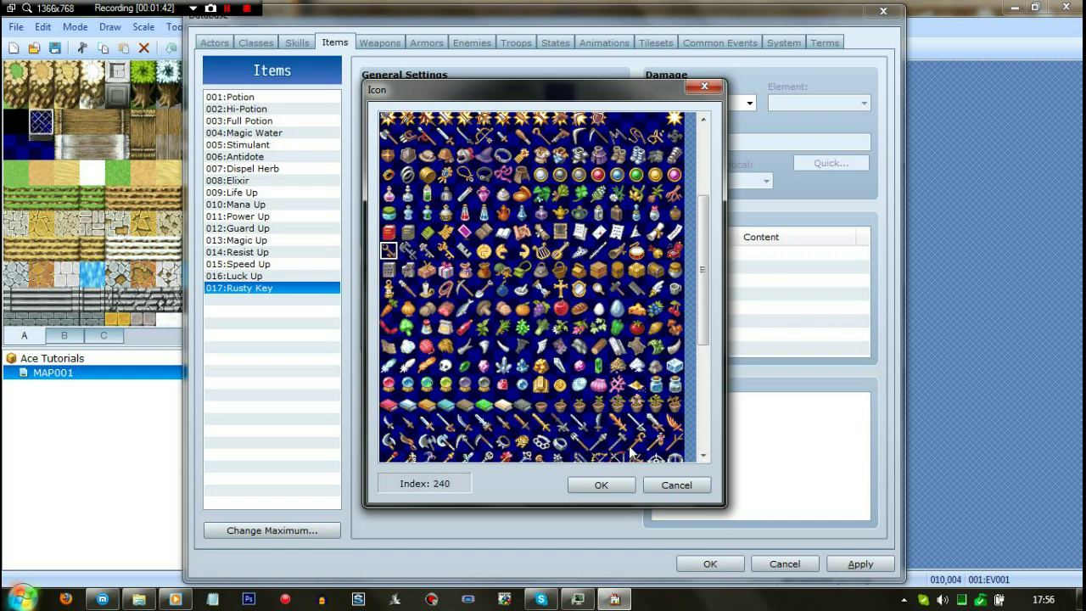
left_click(606, 485)
Make the Rusty Key a Key Item with Consume set to No and Occasion set to Always, and save the database
left_click(422, 193)
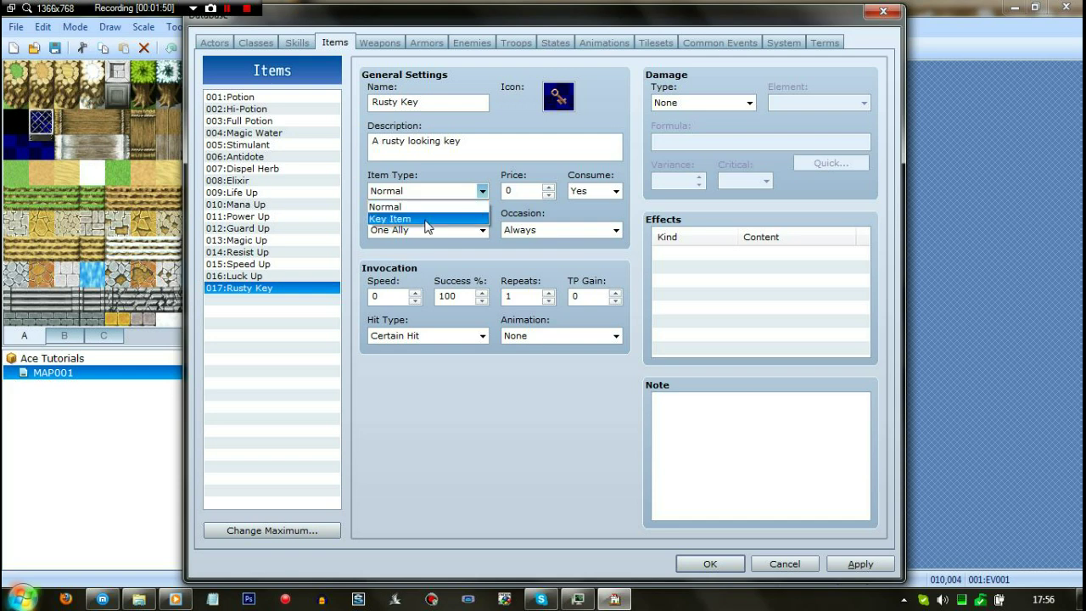
left_click(424, 220)
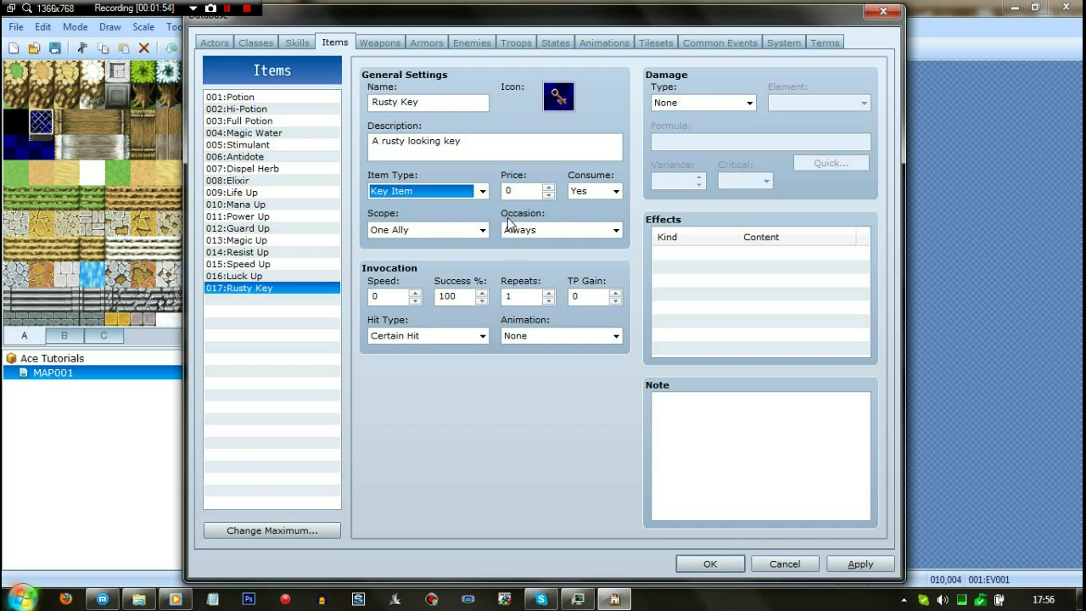
left_click(611, 191)
left_click(604, 217)
left_click(528, 230)
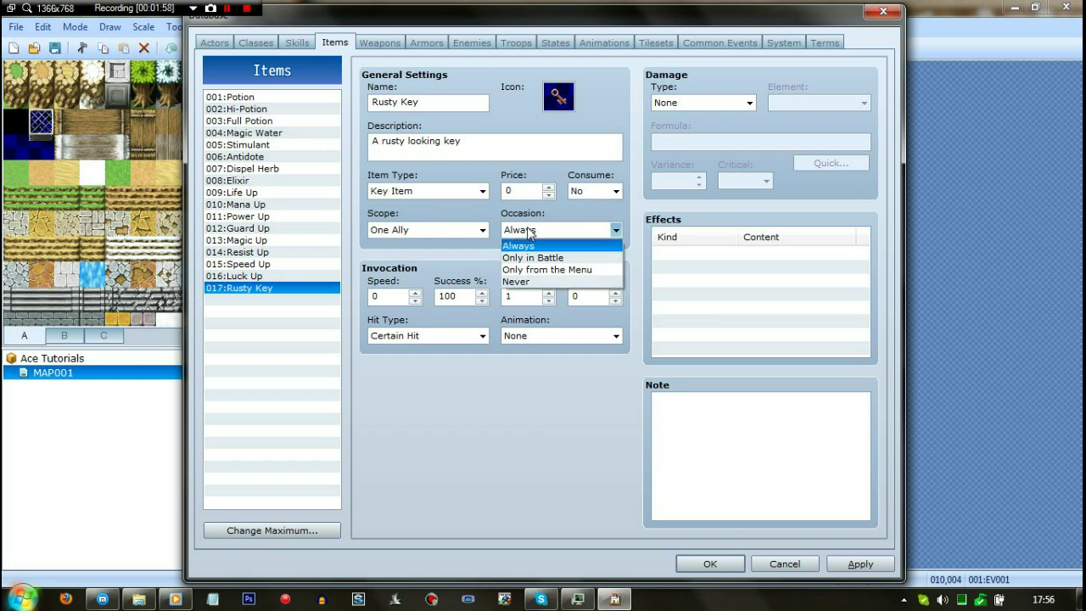
left_click(526, 269)
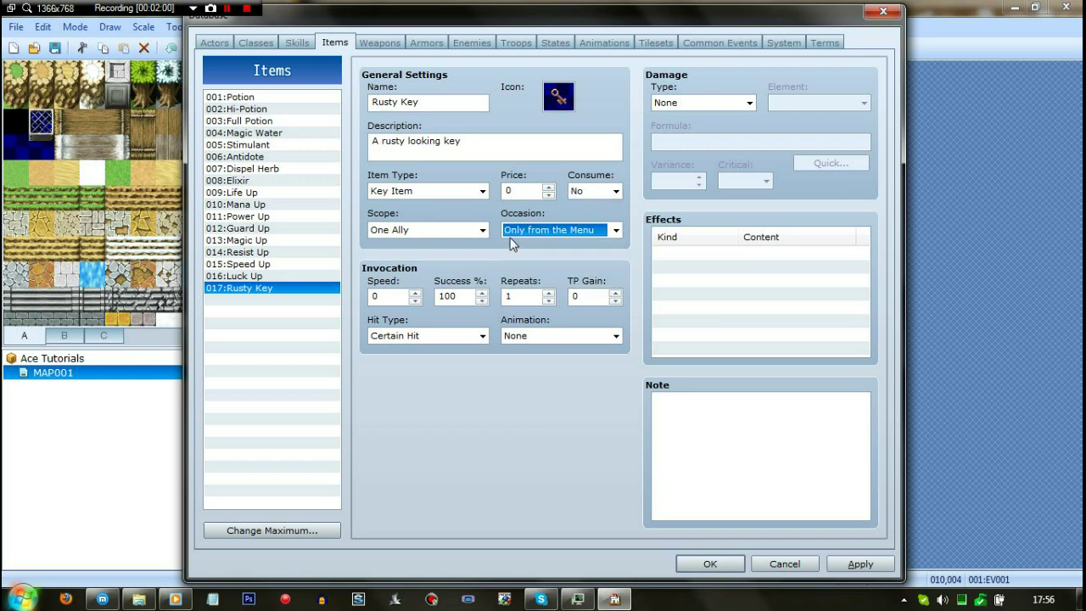
left_click(510, 237)
left_click(516, 246)
left_click(859, 563)
left_click(698, 563)
Create a treasure chest event containing the Rusty Key on the map tile diagonally below the door, at 009,005
left_click(469, 202)
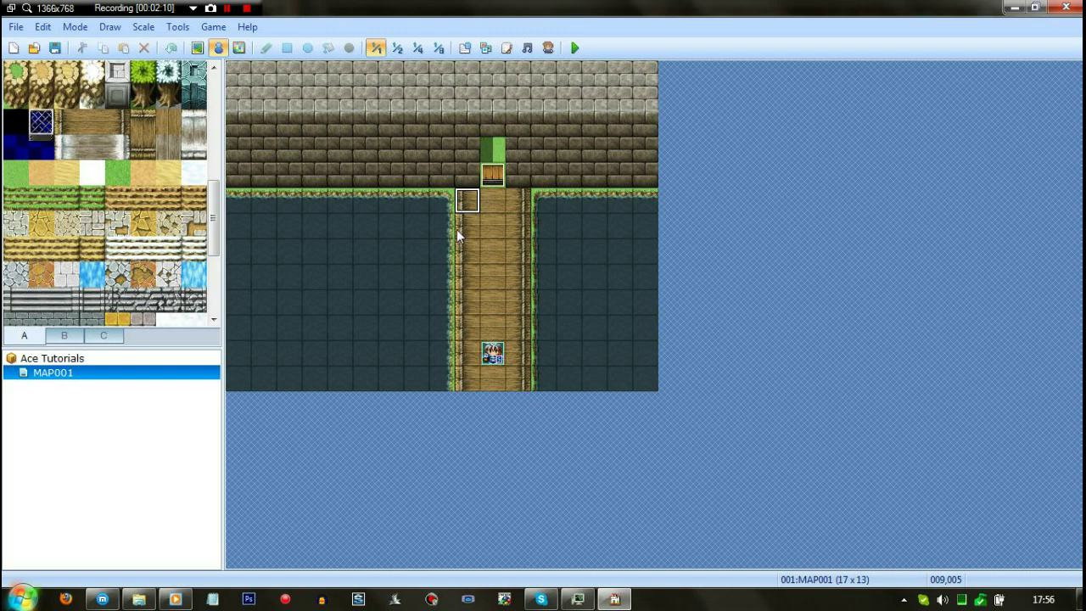
right_click(456, 229)
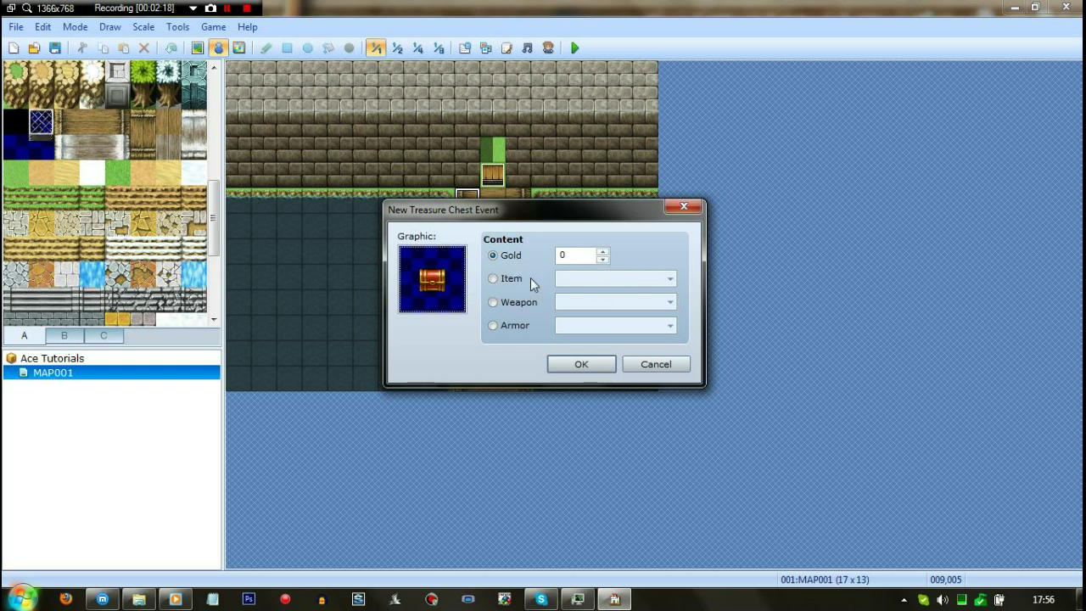
left_click(498, 302)
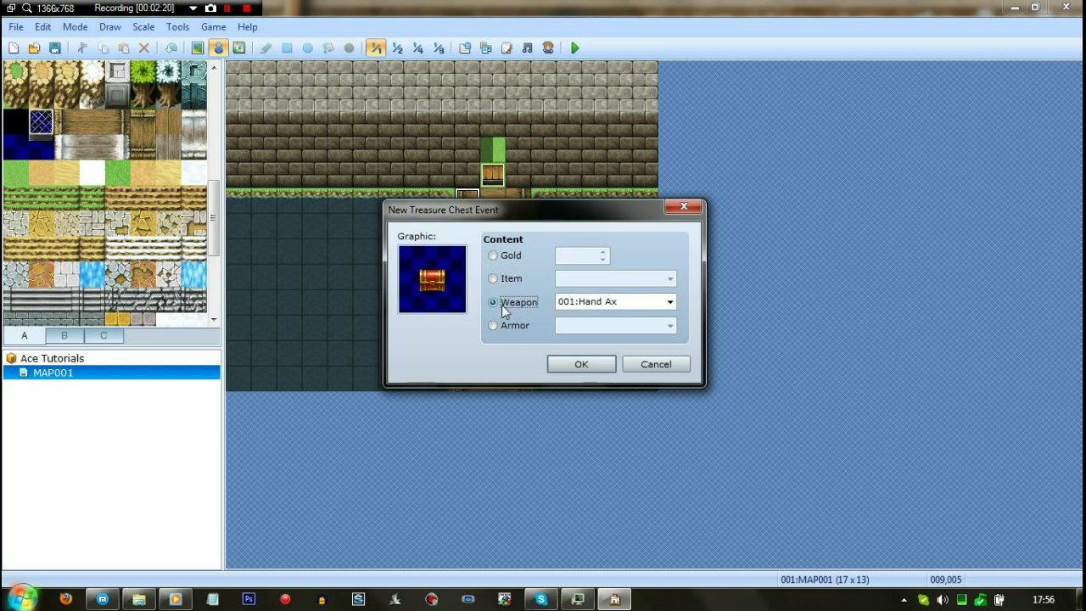
left_click(500, 279)
left_click(670, 278)
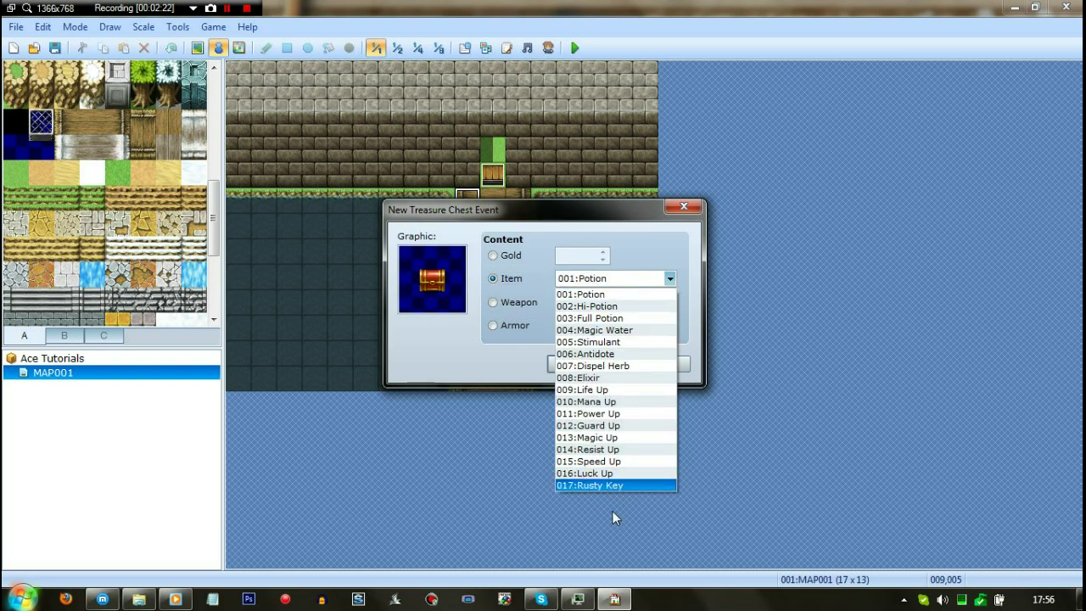
left_click(589, 485)
left_click(579, 364)
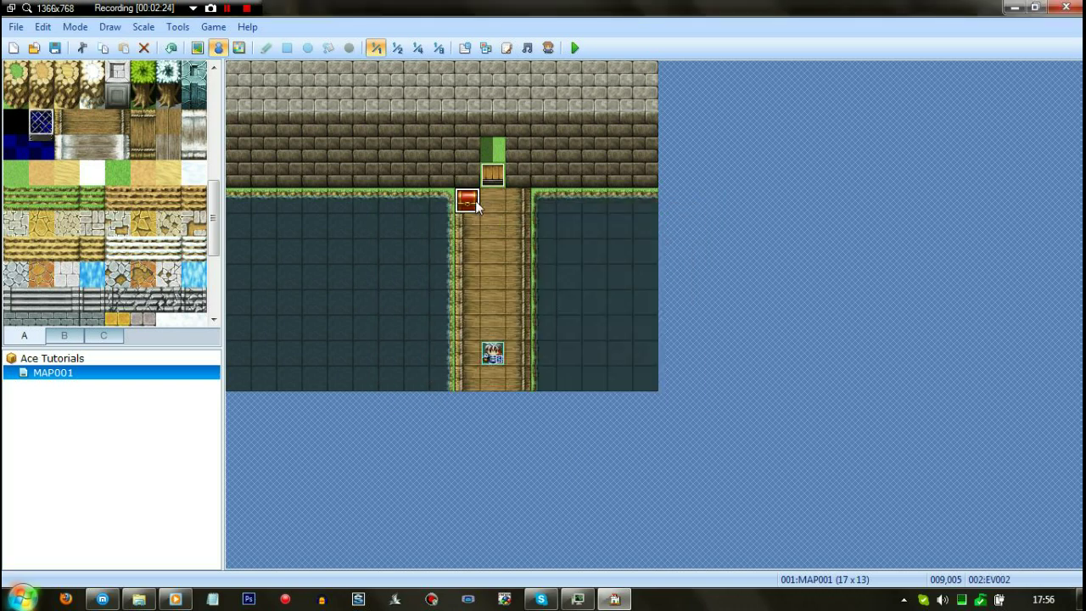
Append a command to the chest event that turns ON switch 0001, renamed "Rusty Key Got!", and save the event
double_click(468, 204)
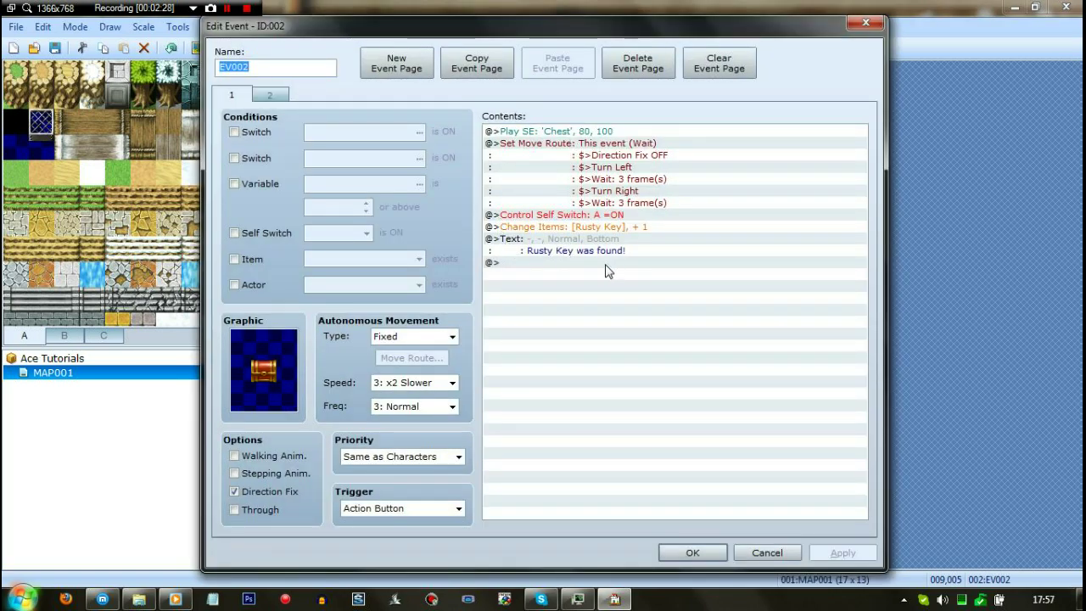
double_click(542, 262)
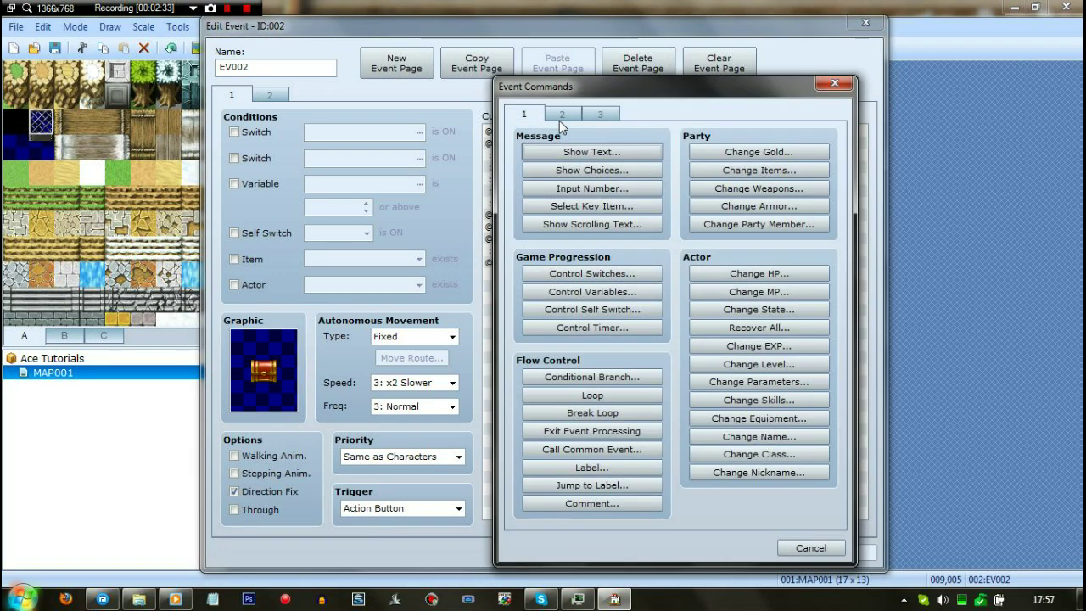
left_click(586, 273)
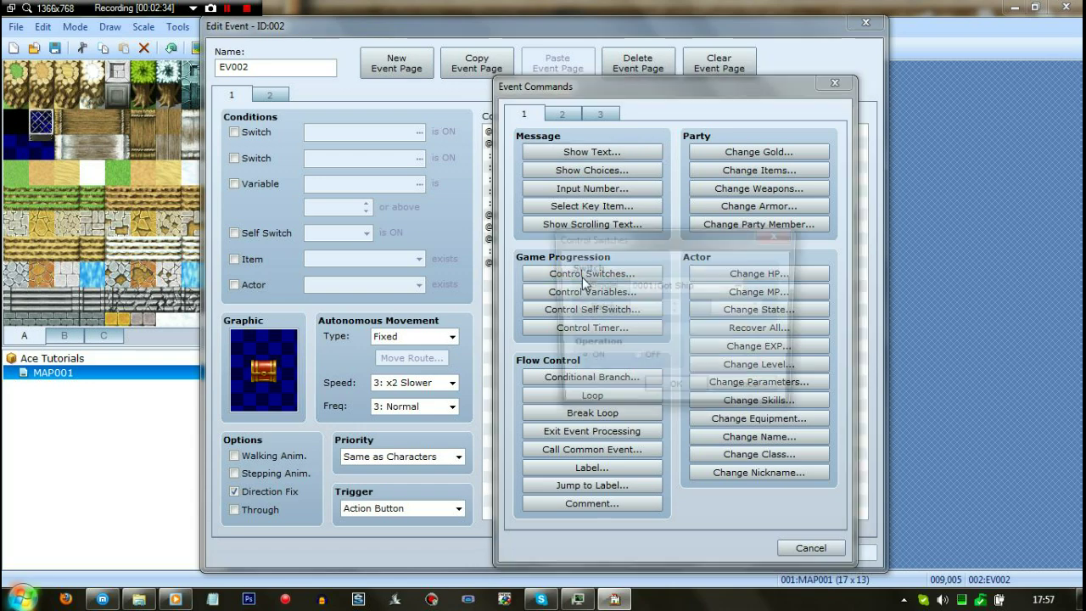
double_click(667, 286)
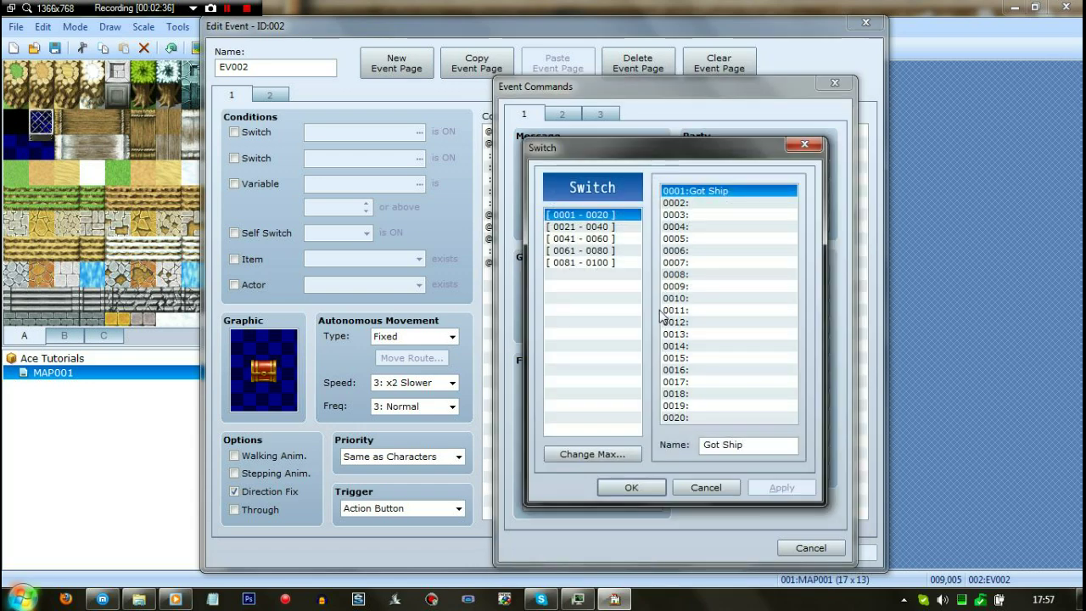
key("Tab")
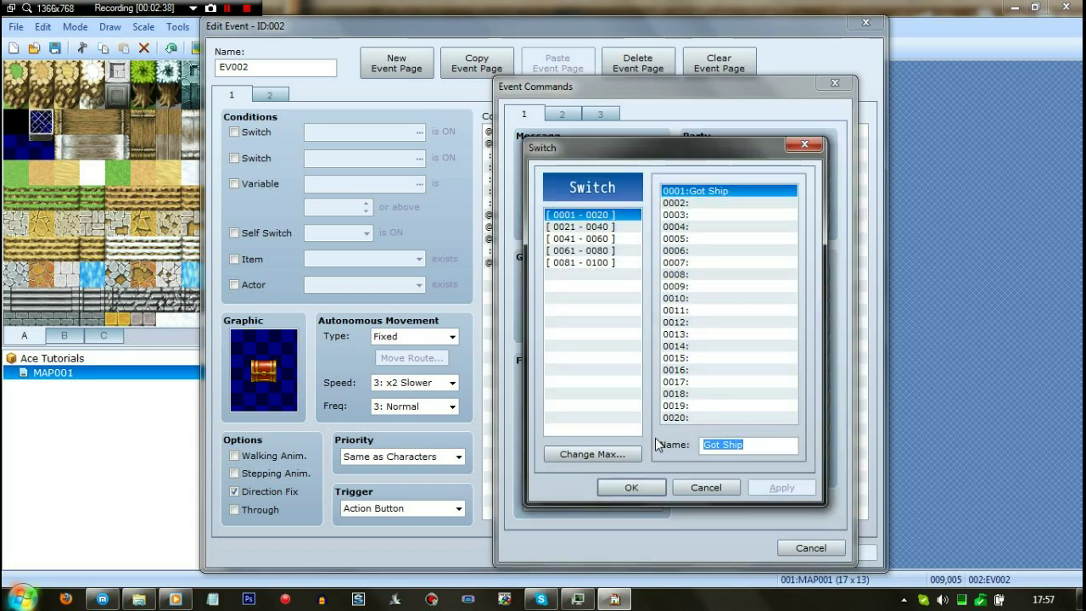
type("Rusty Key Got!")
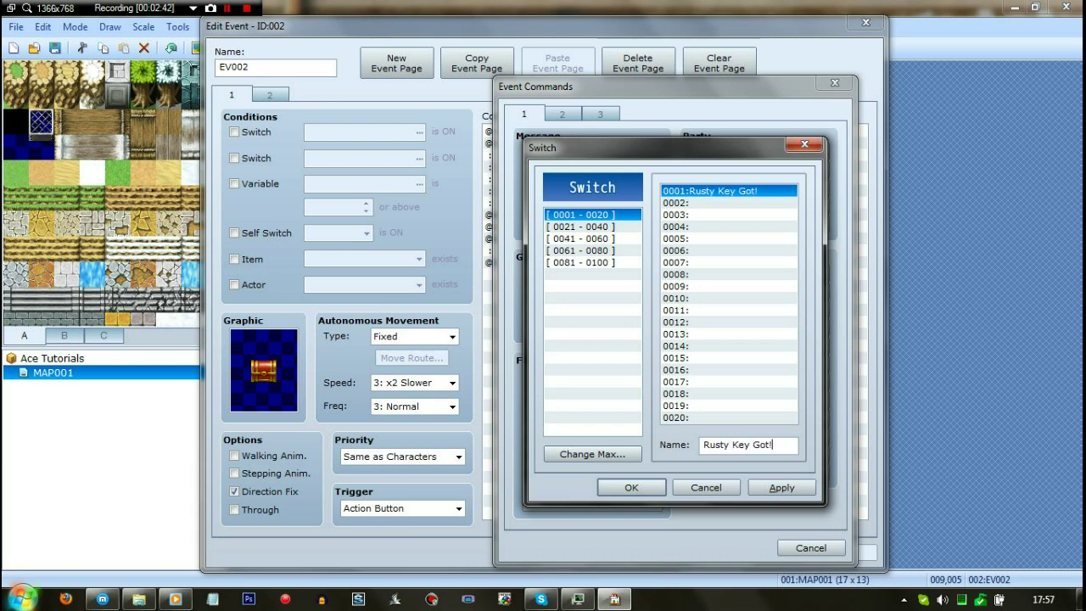
left_click(781, 488)
left_click(634, 487)
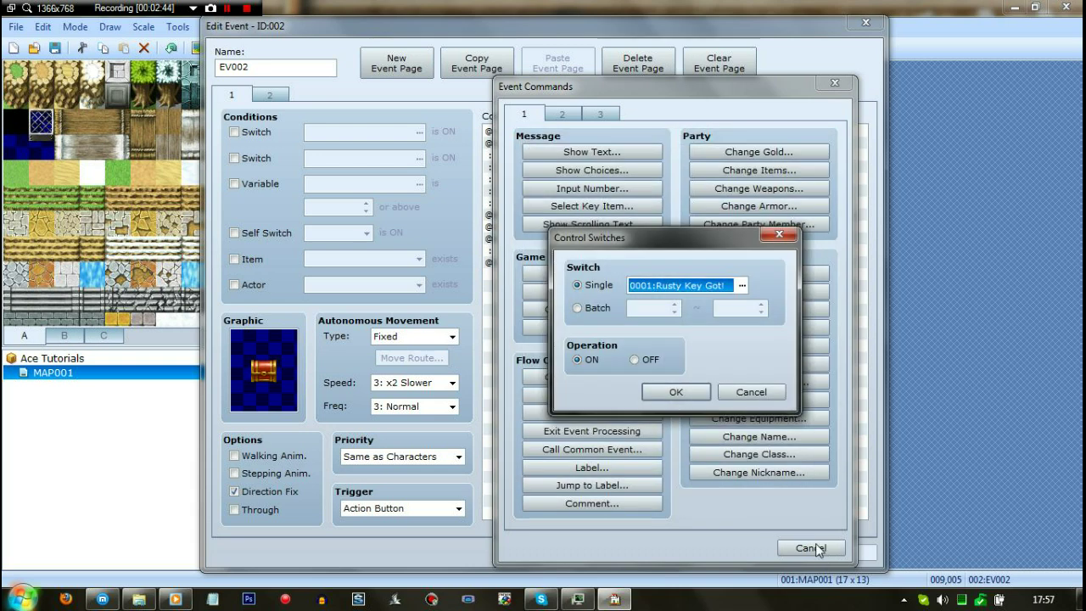
left_click(675, 391)
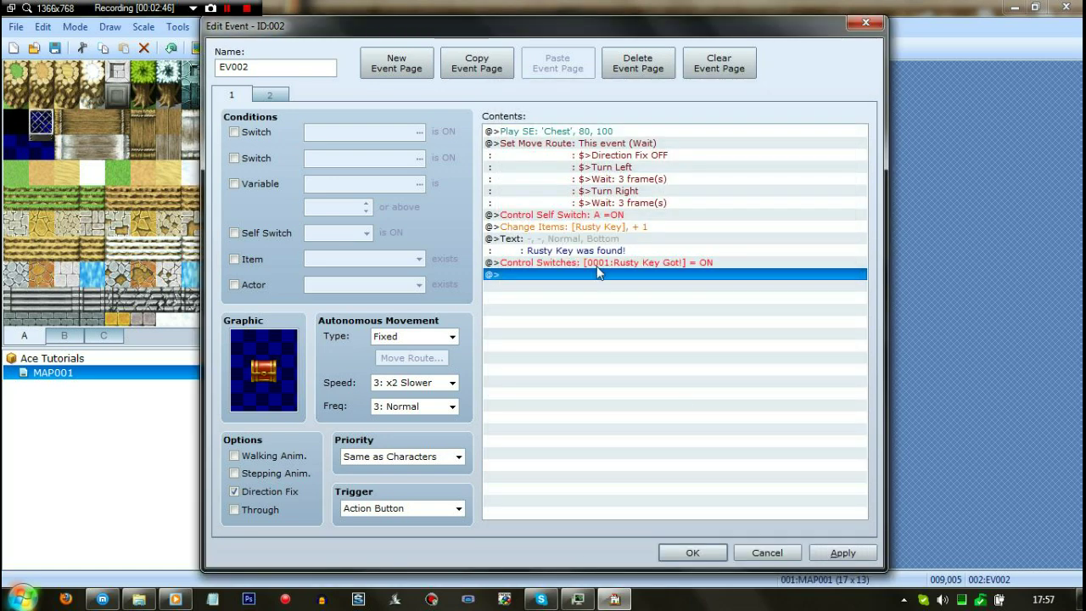
left_click(820, 556)
left_click(692, 552)
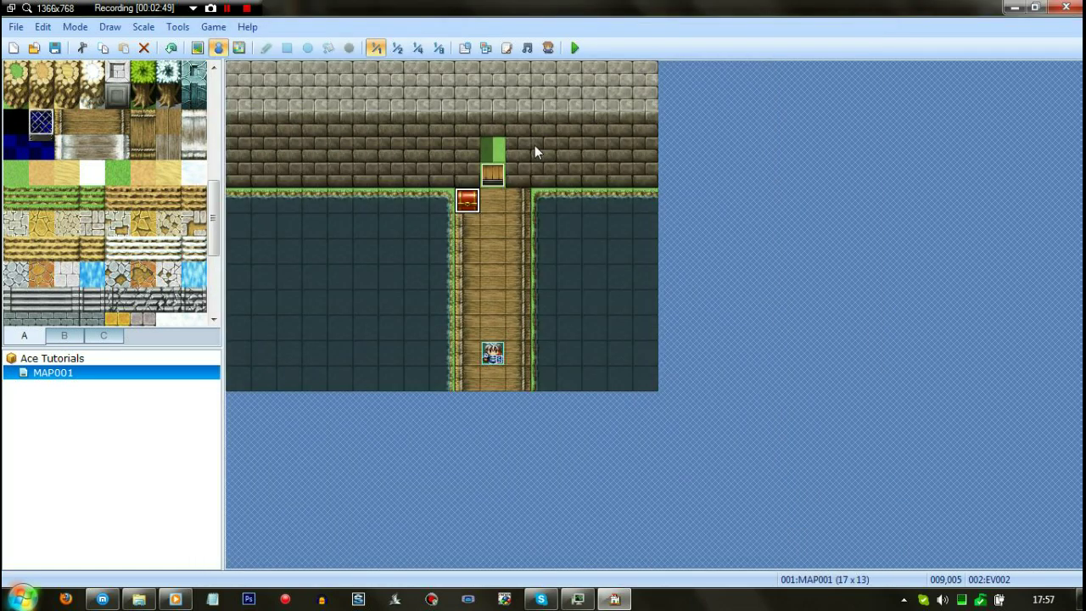
Cut all the event commands from the first page of the door event
double_click(493, 174)
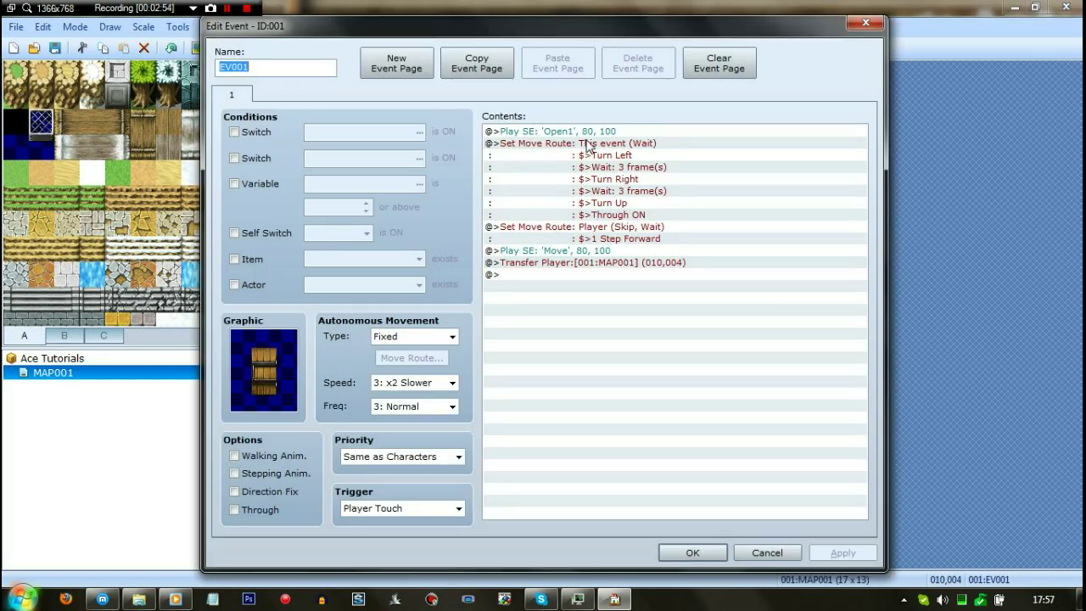
left_click(572, 132)
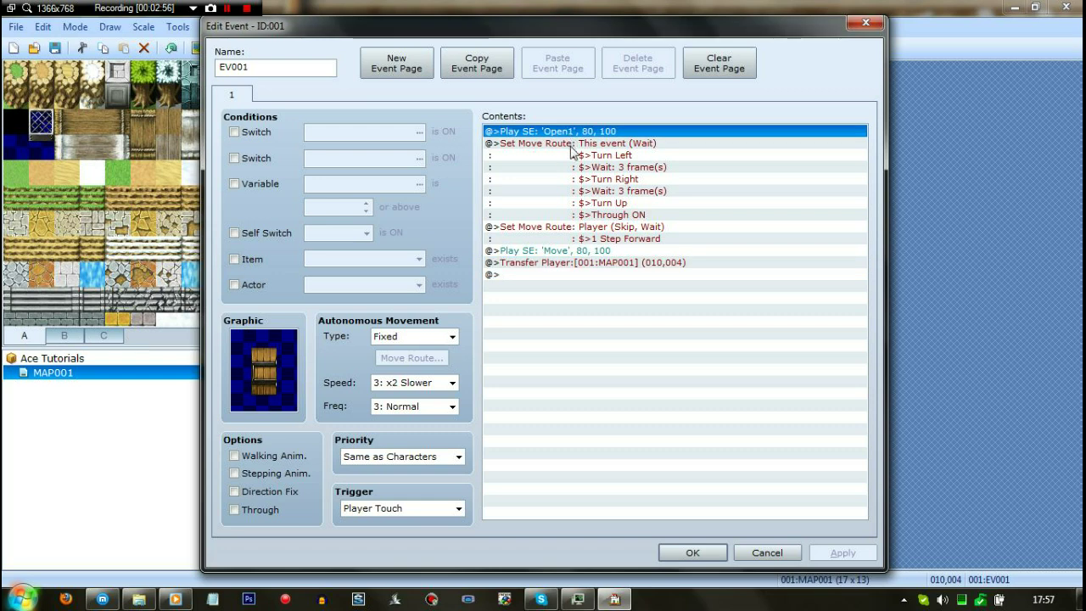
left_click(594, 264, "shift")
key("Delete")
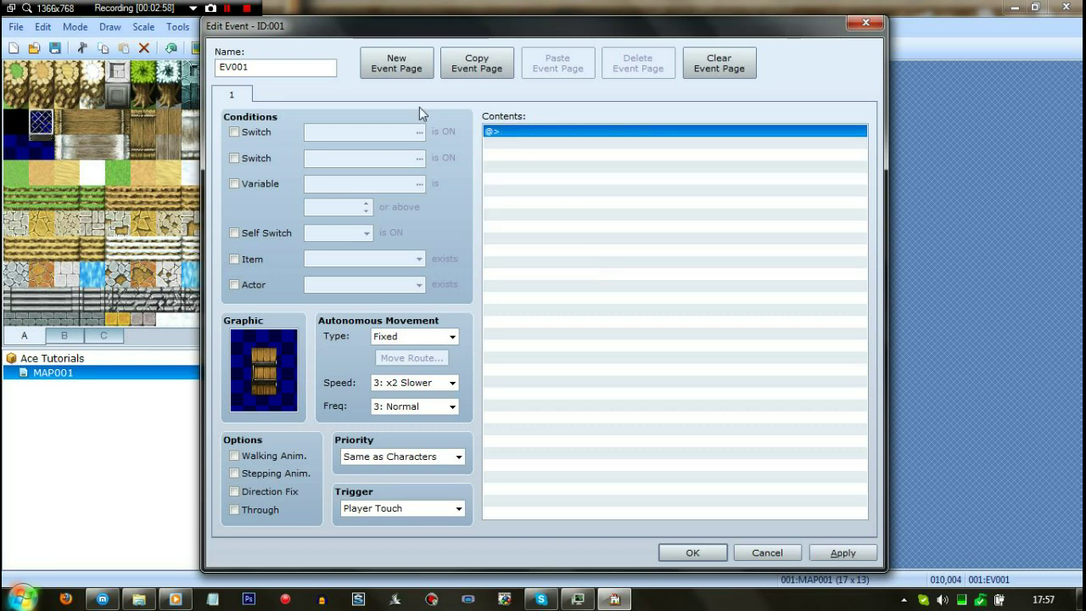
Add a second page to the door event conditioned on switch 0001 Rusty Key Got! and paste the cut commands into it
left_click(405, 65)
left_click(235, 132)
left_click(534, 136)
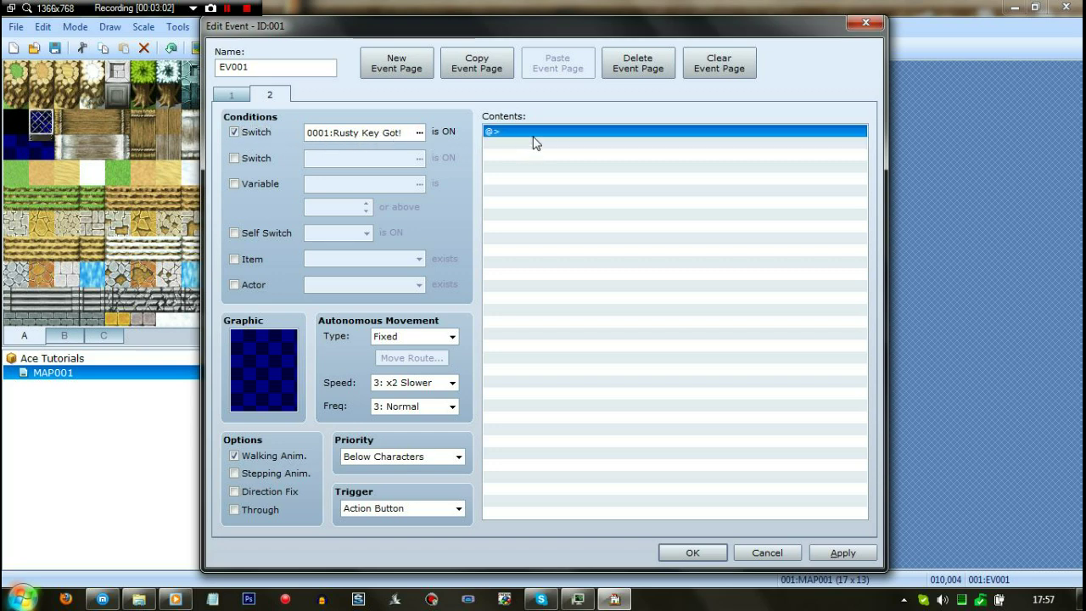
key("ctrl+v")
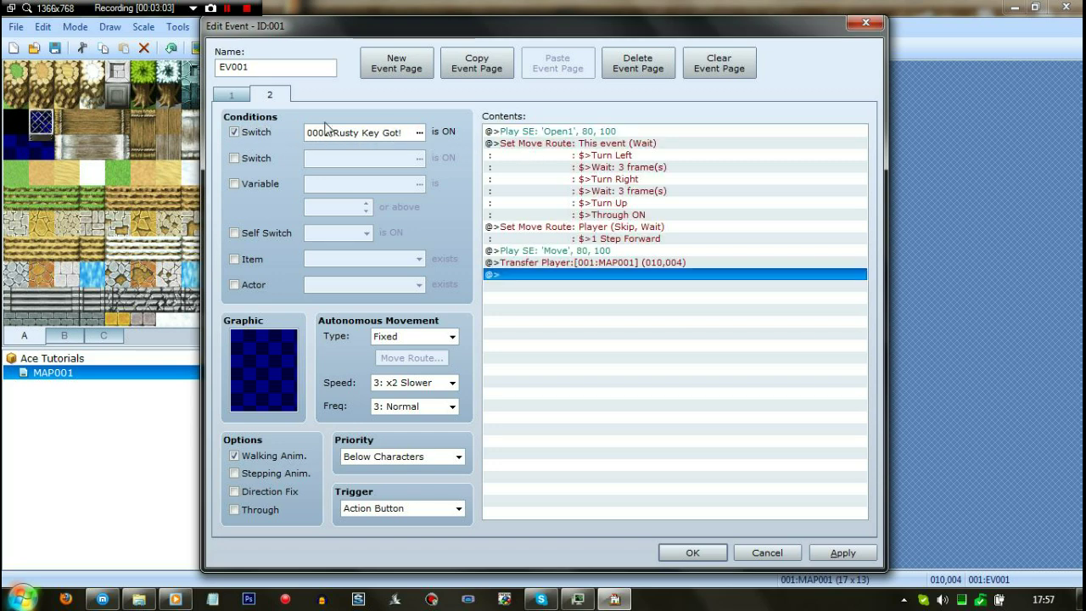
Compare the door event's two pages and turn off the walking animation on the second page
left_click(231, 92)
left_click(272, 95)
left_click(231, 94)
left_click(270, 95)
left_click(238, 455)
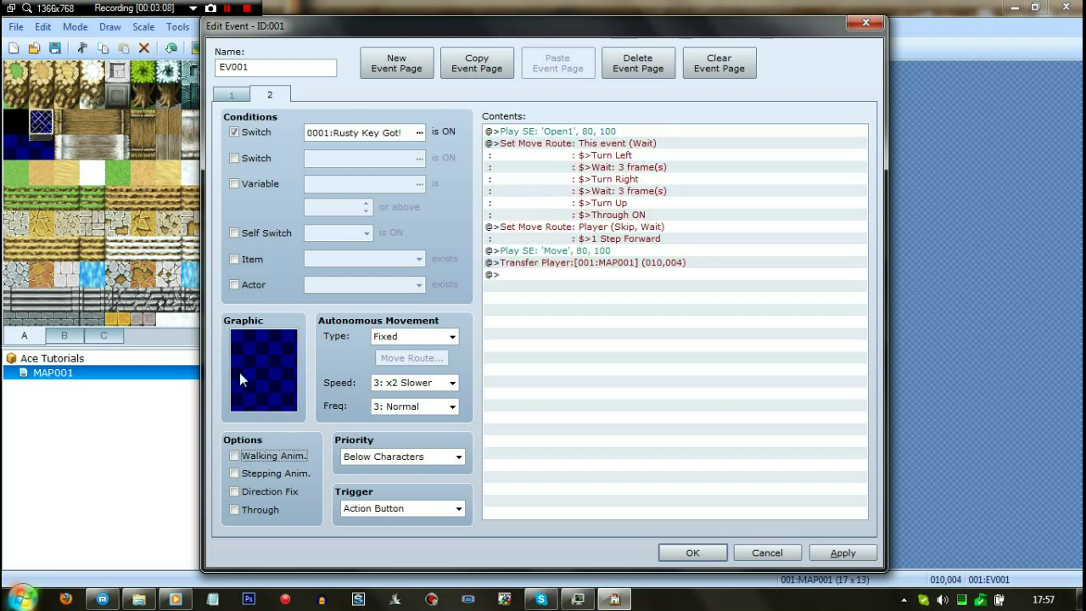
Set the second page's graphic to the fifth wooden door in the first row of the !Door3 character set
double_click(263, 362)
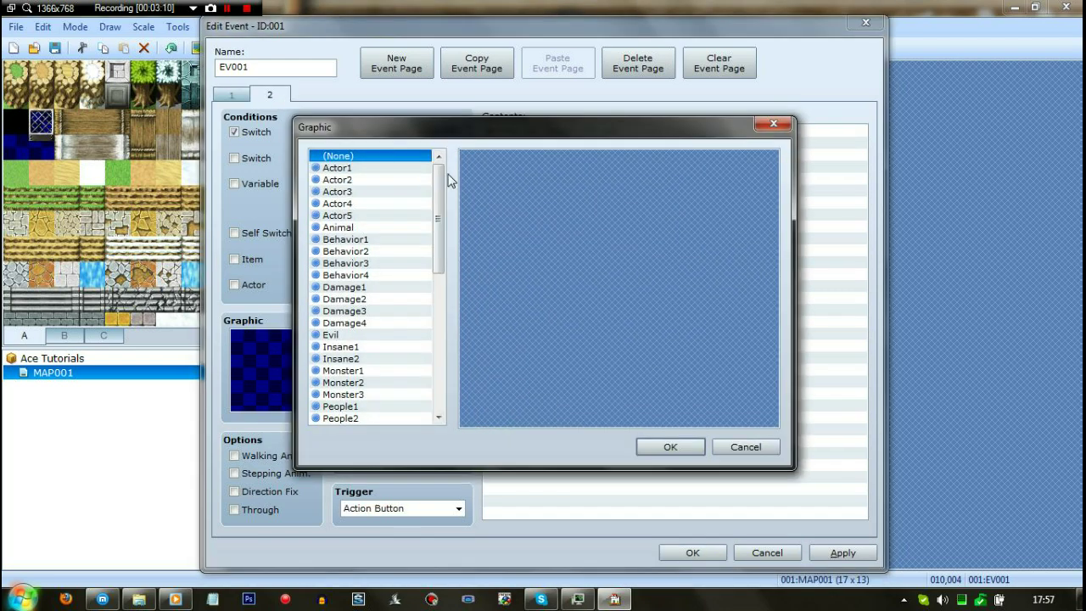
left_click_drag(439, 181, 424, 283)
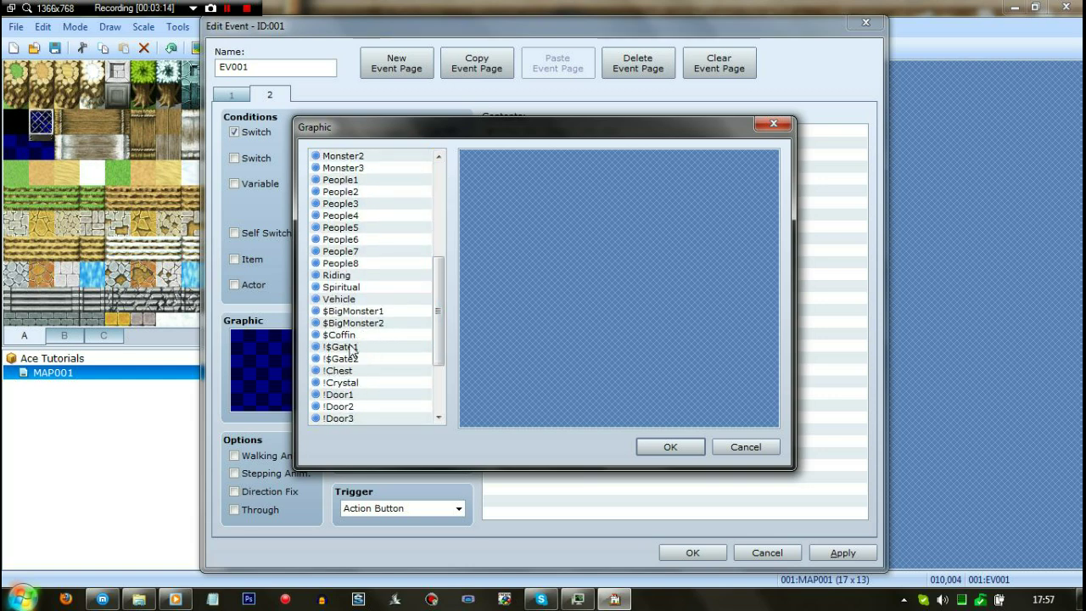
left_click(343, 418)
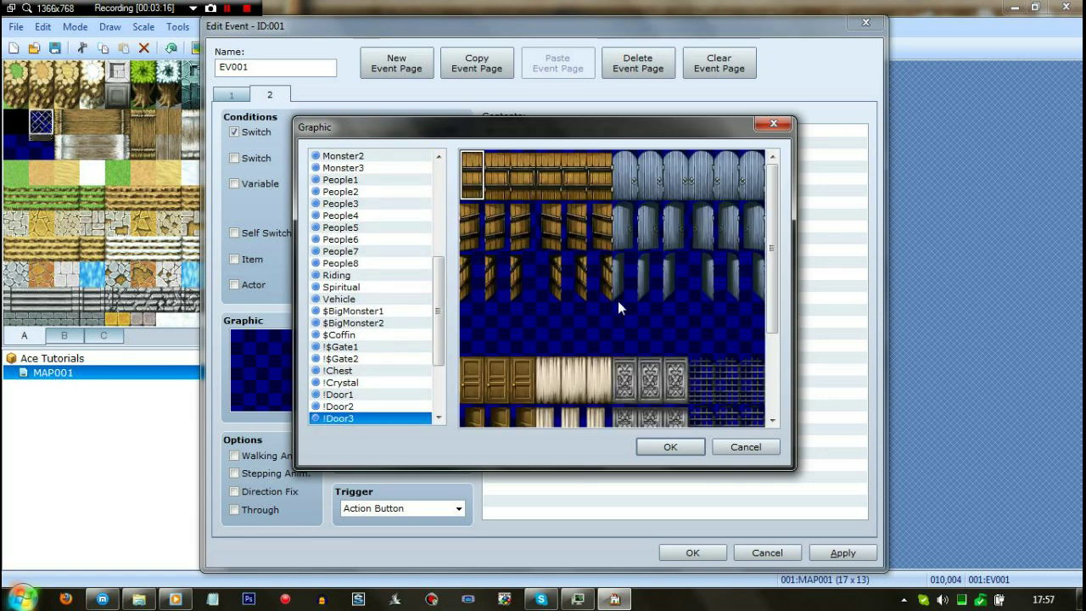
left_click(520, 177)
left_click(567, 192)
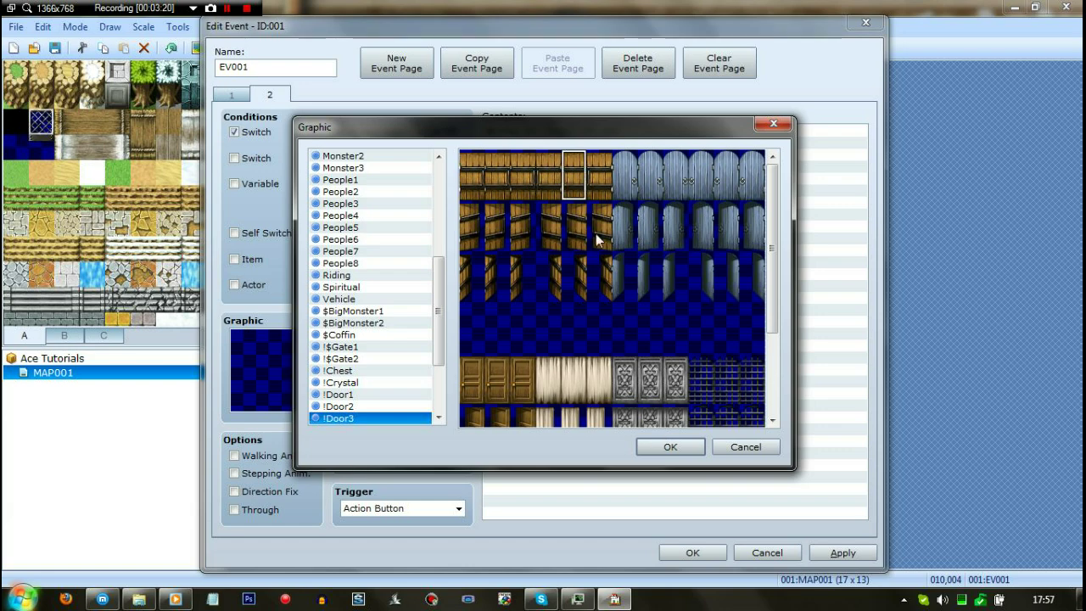
left_click(641, 447)
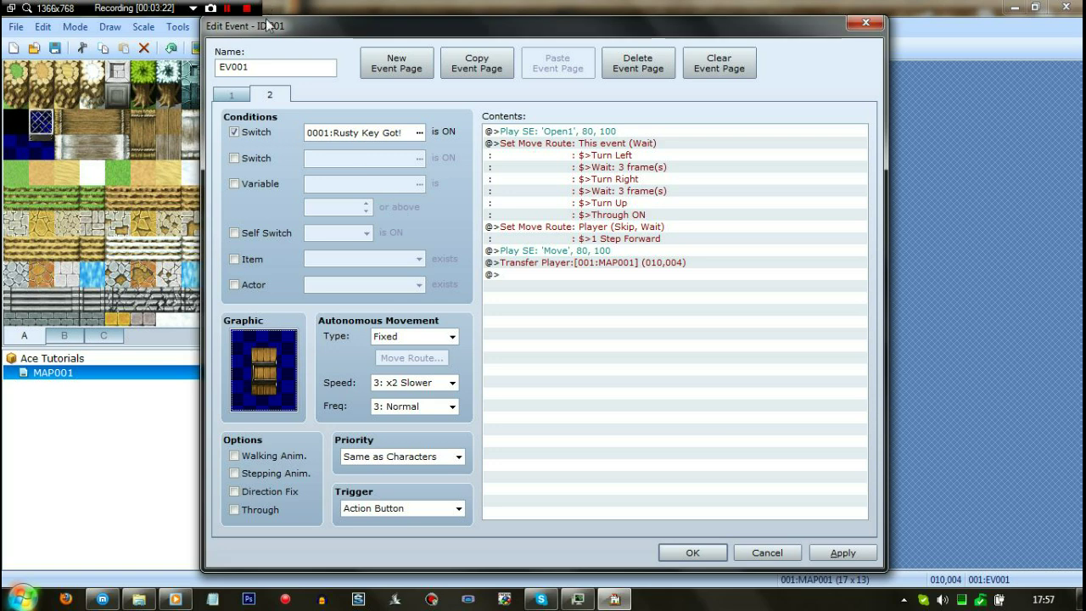
Add the message "The door is locked, maybe there is a key nearby..." to the door event's first page and set its trigger to Action Button
left_click(232, 96)
left_click(271, 96)
left_click(231, 95)
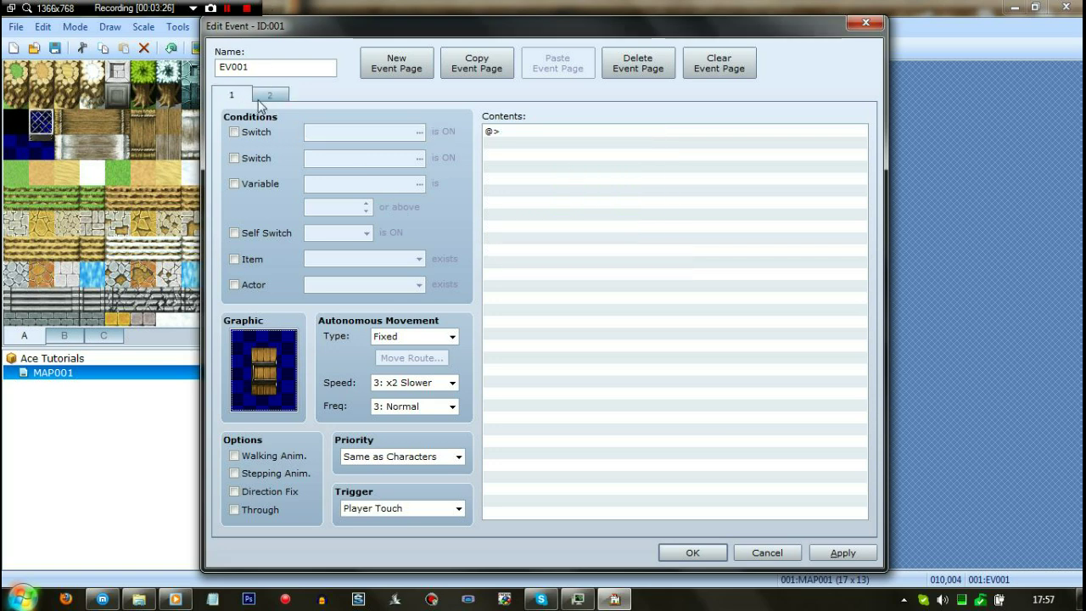
double_click(566, 137)
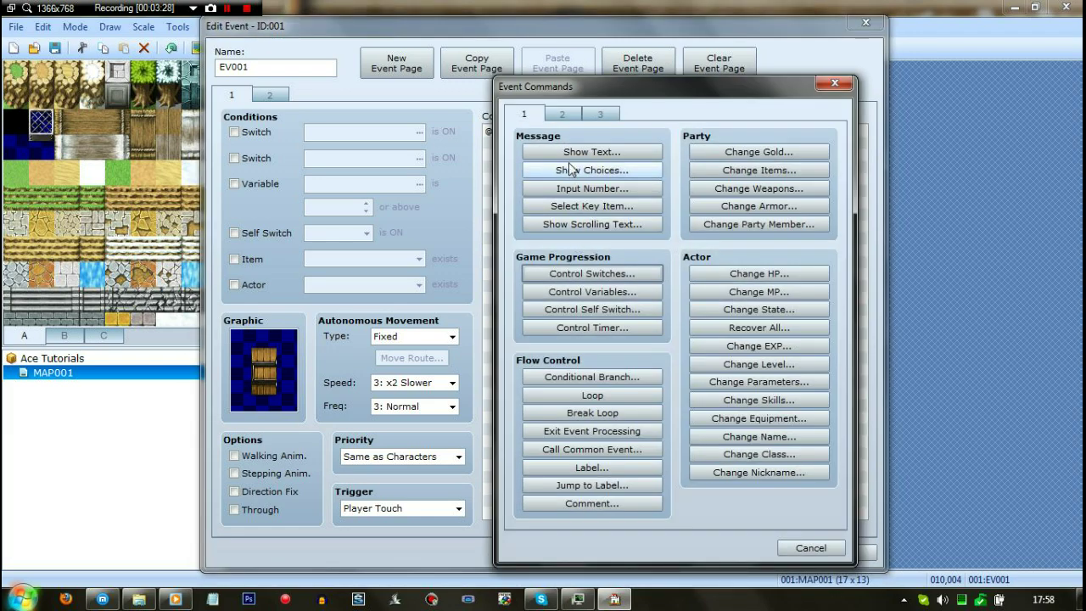
left_click(585, 152)
key("F1")
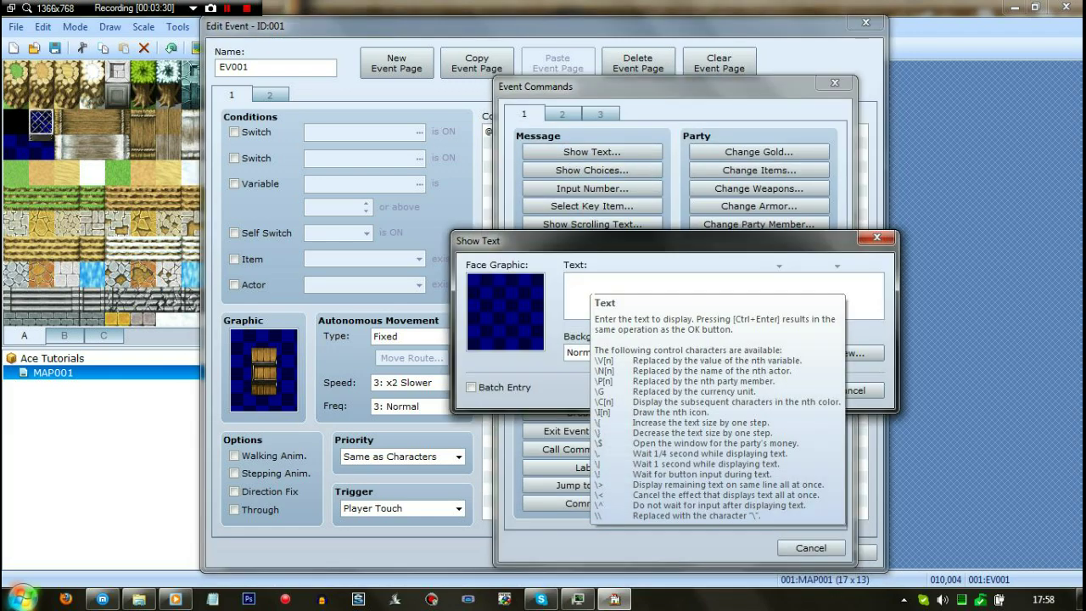
type("door is locked, ma")
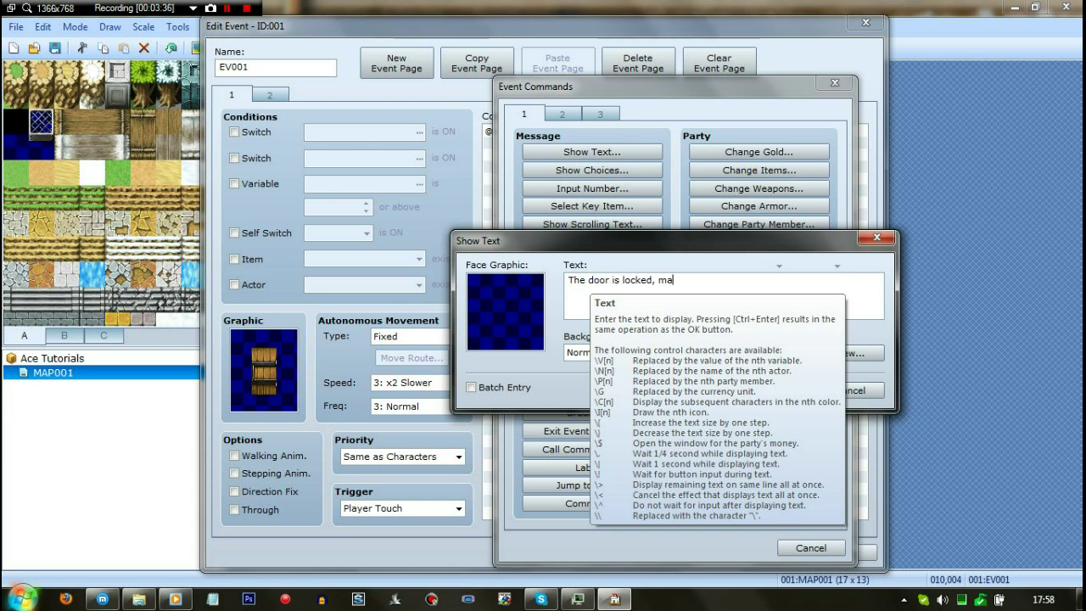
type("ybe there is a key nearby...")
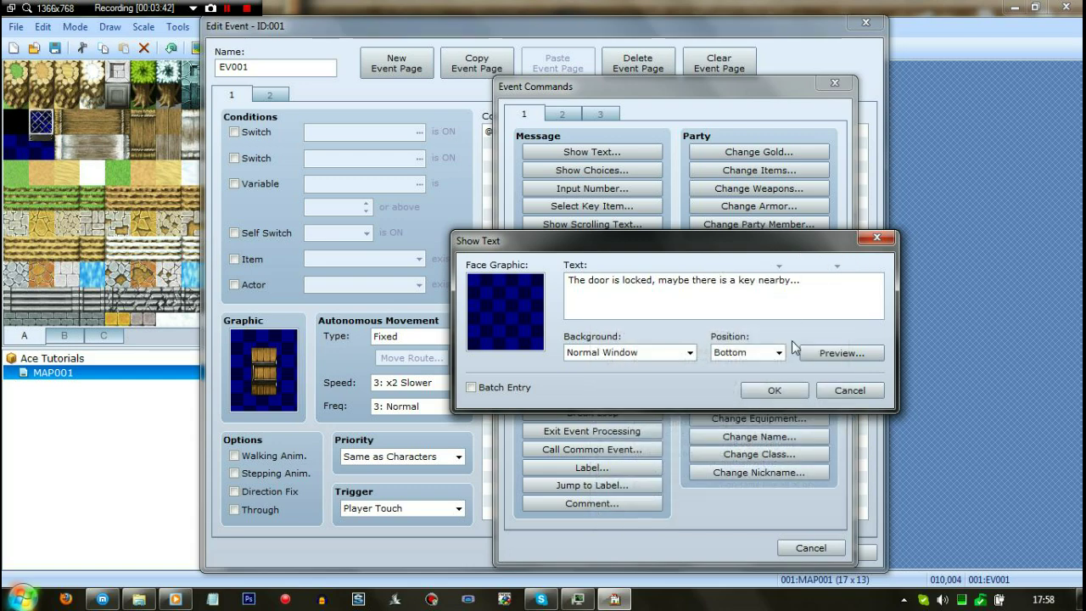
left_click(779, 390)
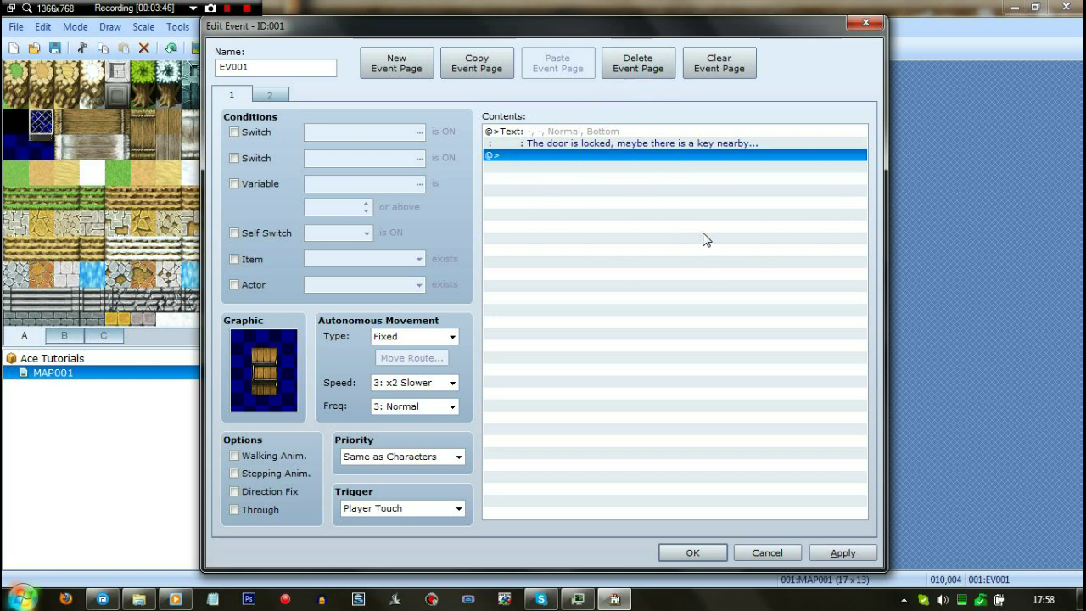
left_click(458, 508)
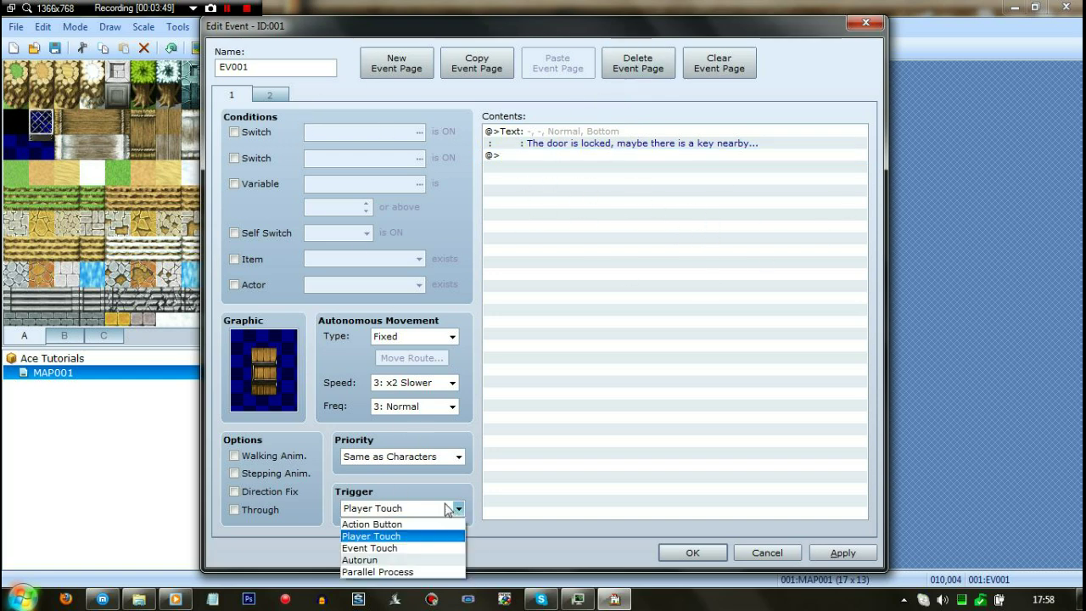
left_click(373, 524)
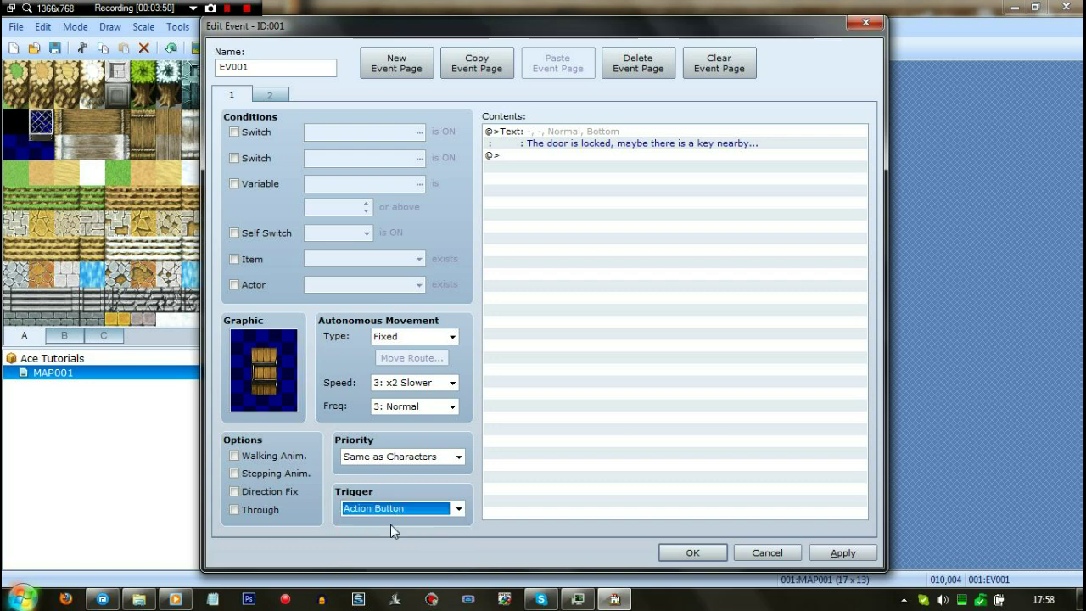
Delete all the event commands from the door event's second page, from Play SE 'Open1' through Transfer Player
left_click(272, 95)
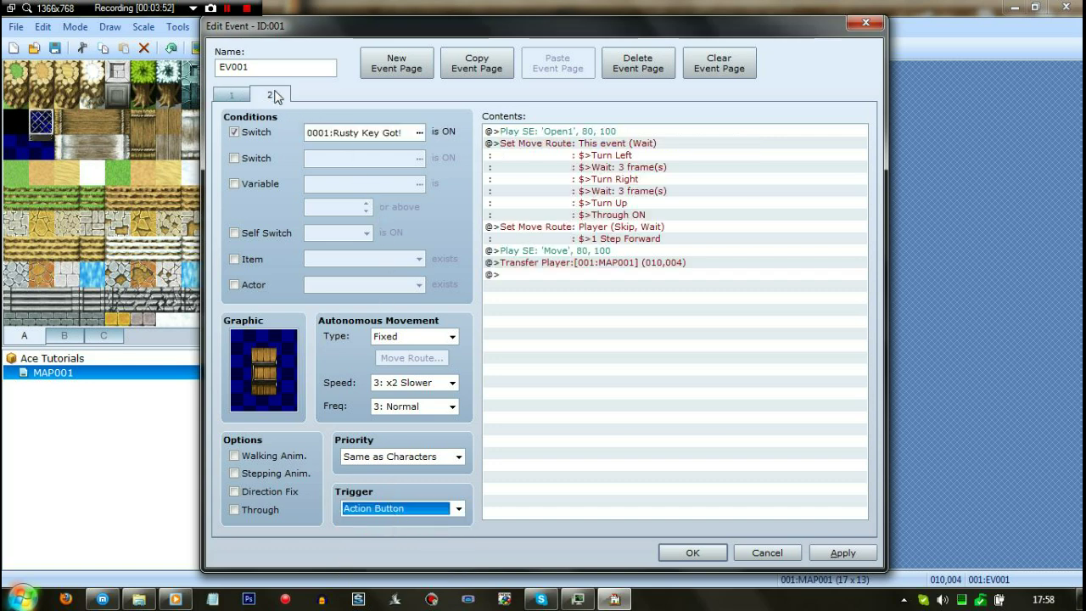
left_click(509, 274)
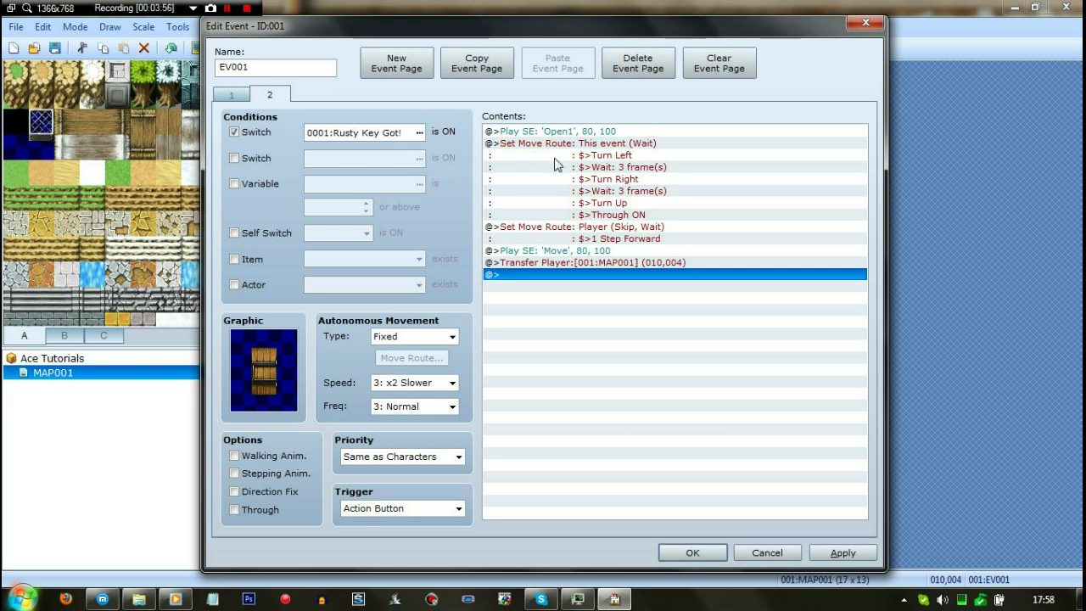
left_click(569, 134)
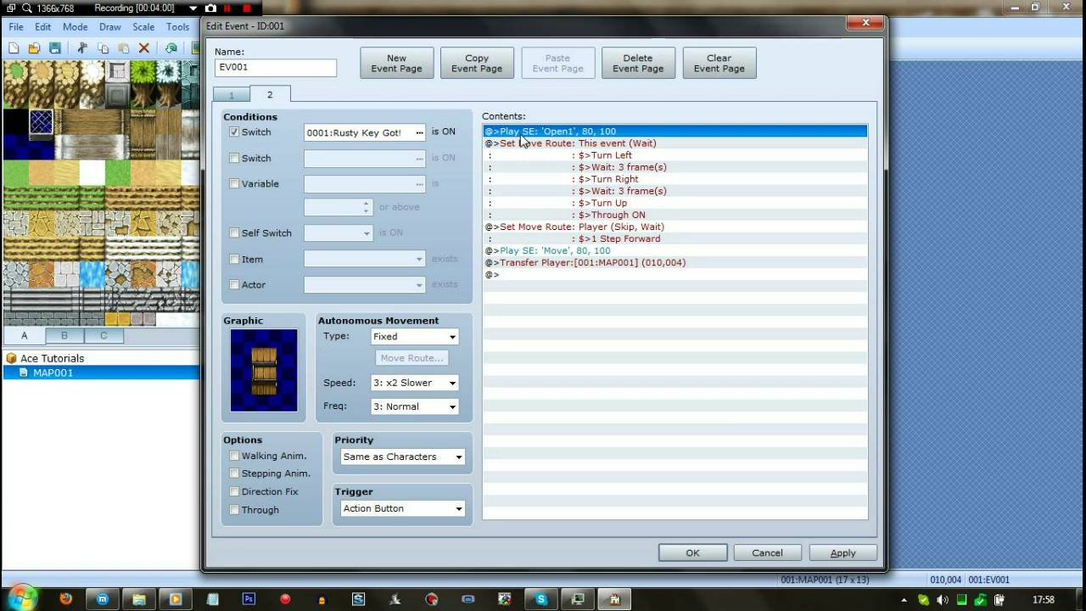
left_click(636, 262)
left_click(592, 132)
left_click(615, 259, "shift")
key("Delete")
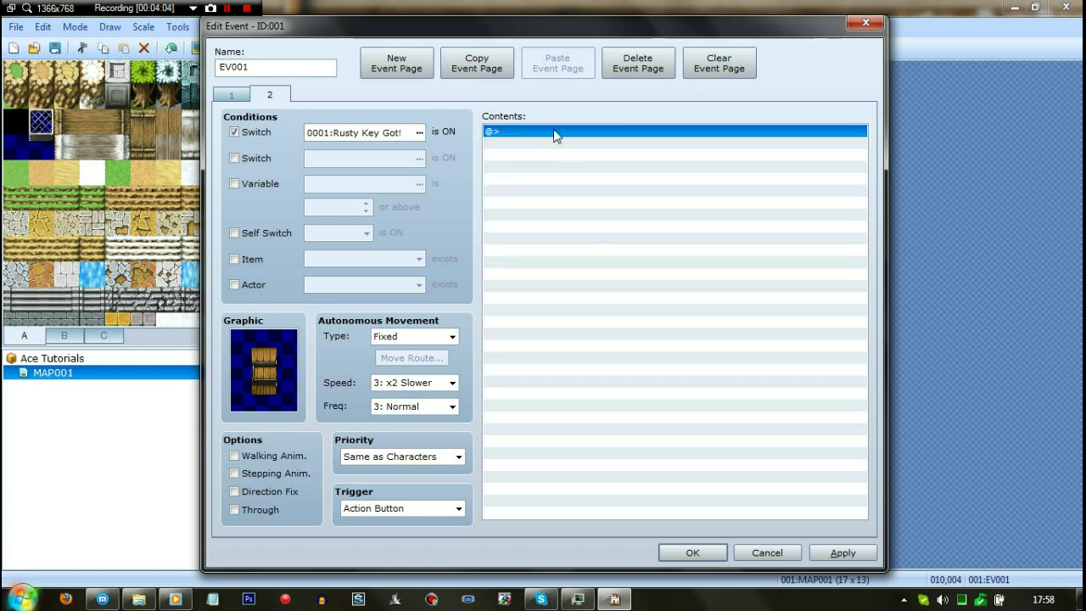
Add a Show Text command reading "You open the door with the rusty key." to the second page
double_click(555, 134)
left_click(591, 170)
left_click(786, 221)
left_click(585, 151)
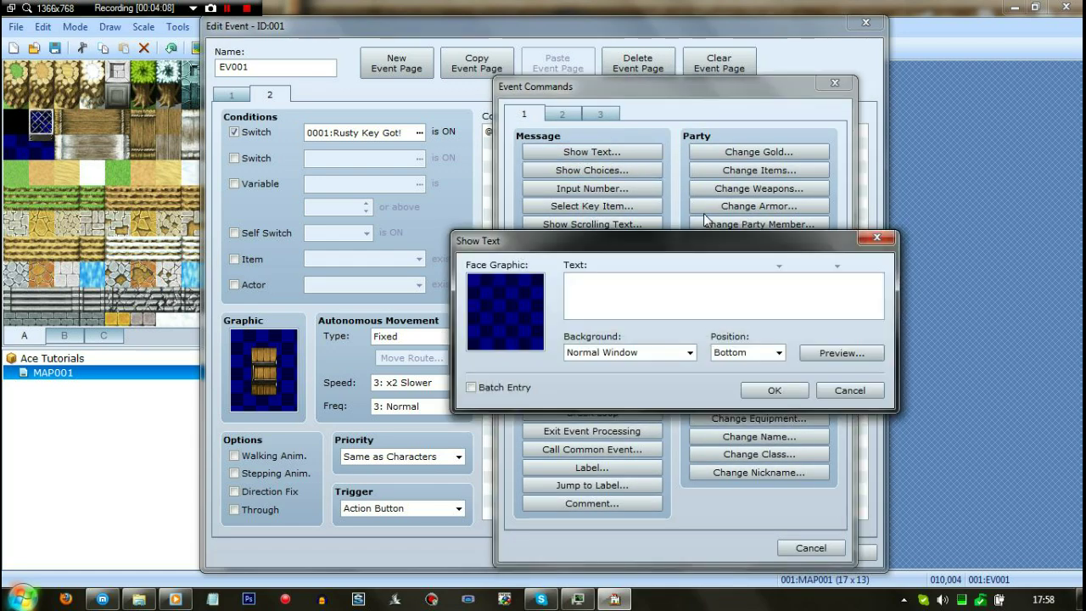
type("You open t")
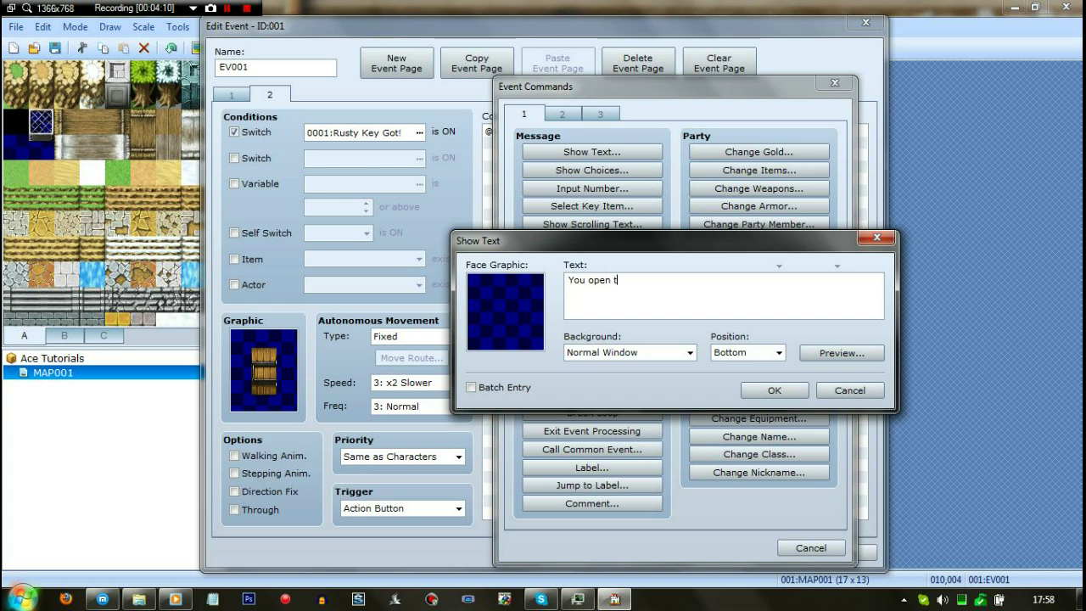
type("he doow")
key("BackSpace")
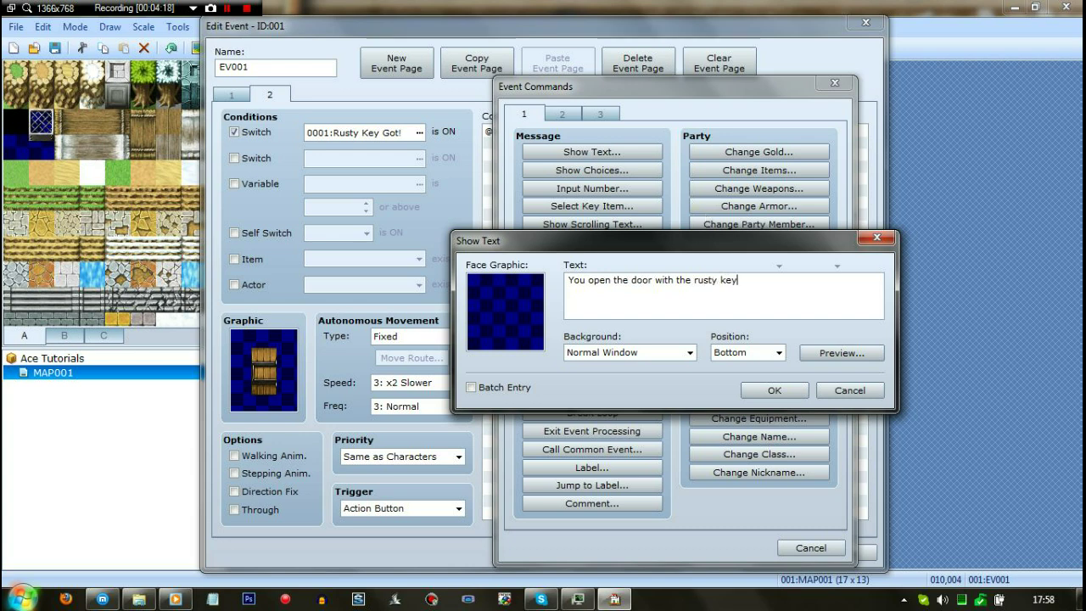
left_click(774, 390)
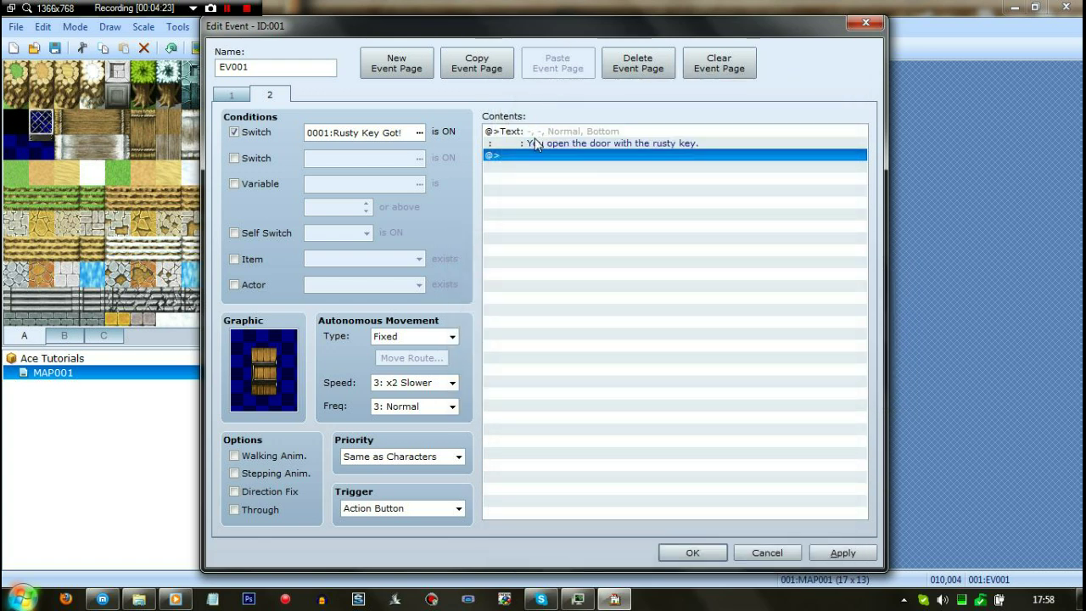
Paste the door-opening commands below the message on the second page, review both pages and save the event
key("ctrl+v")
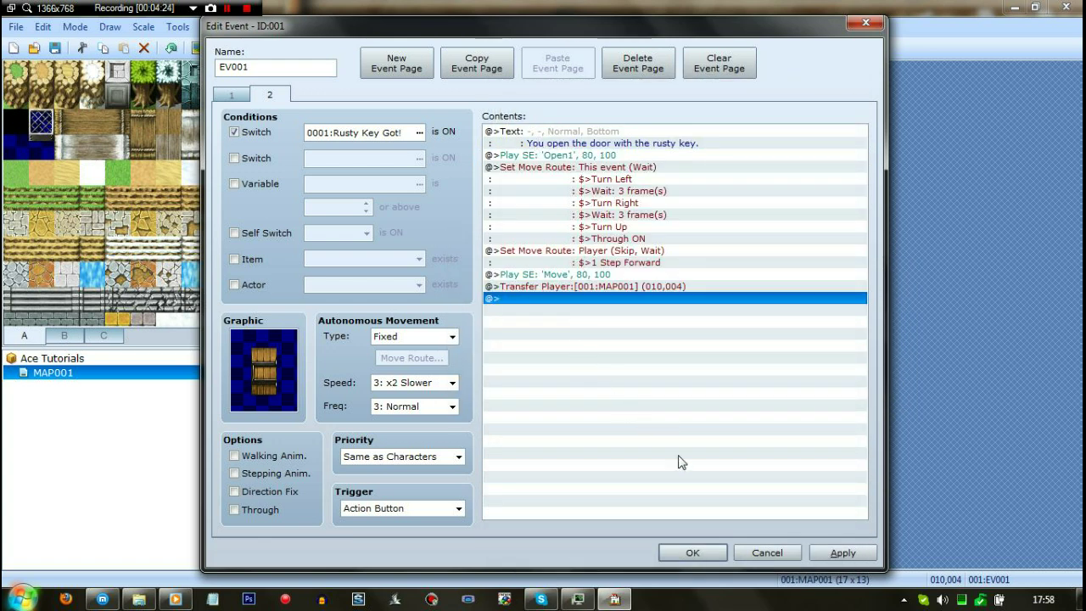
left_click(234, 97)
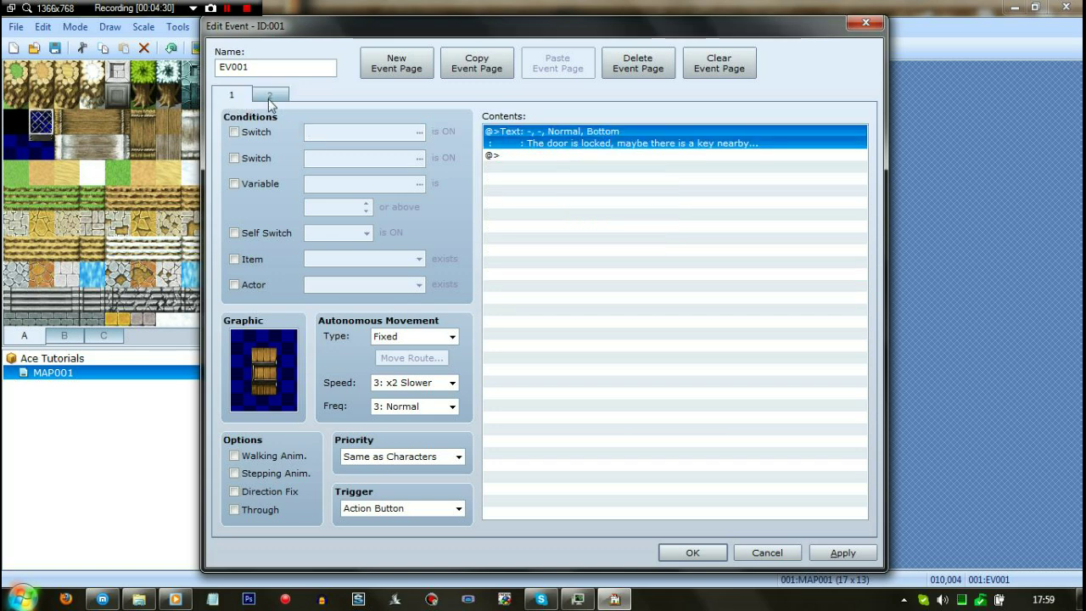
left_click(270, 95)
left_click(692, 552)
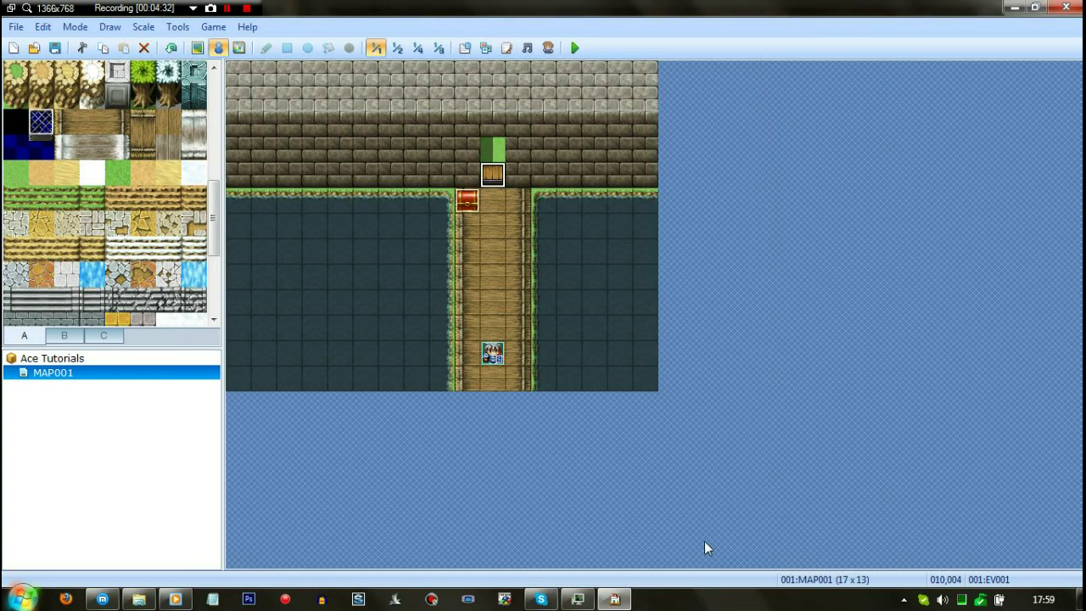
Launch a playtest, saving the changes to Ace Tutorials, and start a new game
left_click(574, 48)
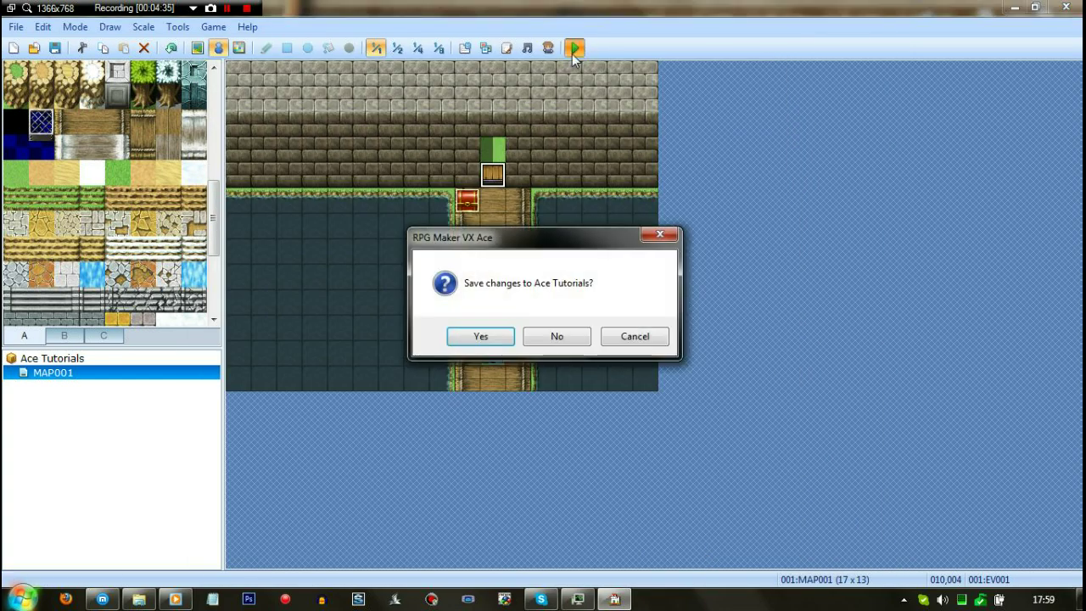
left_click(475, 337)
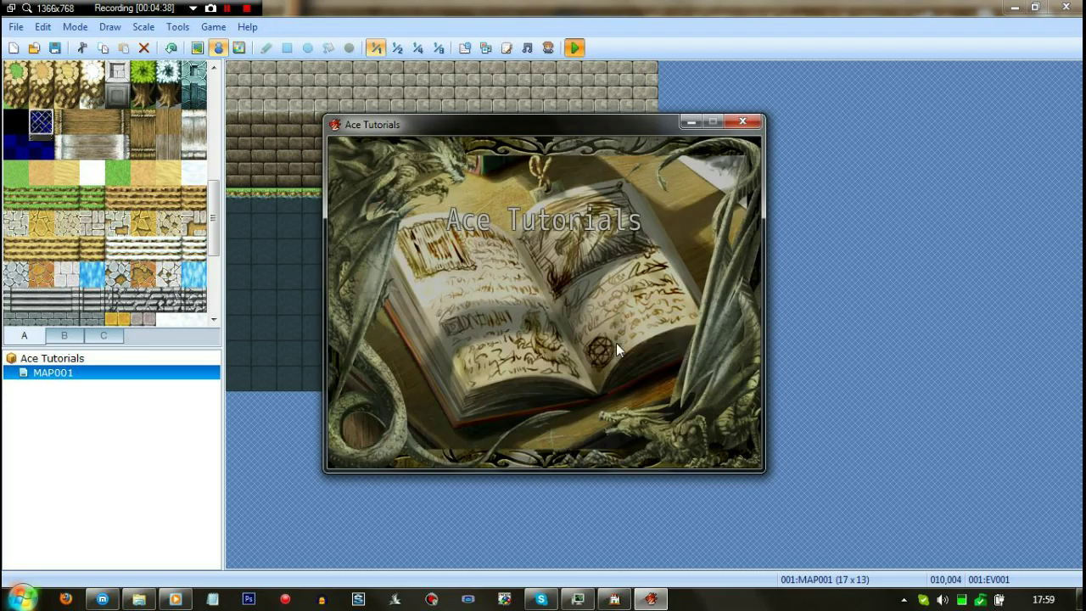
key("Return")
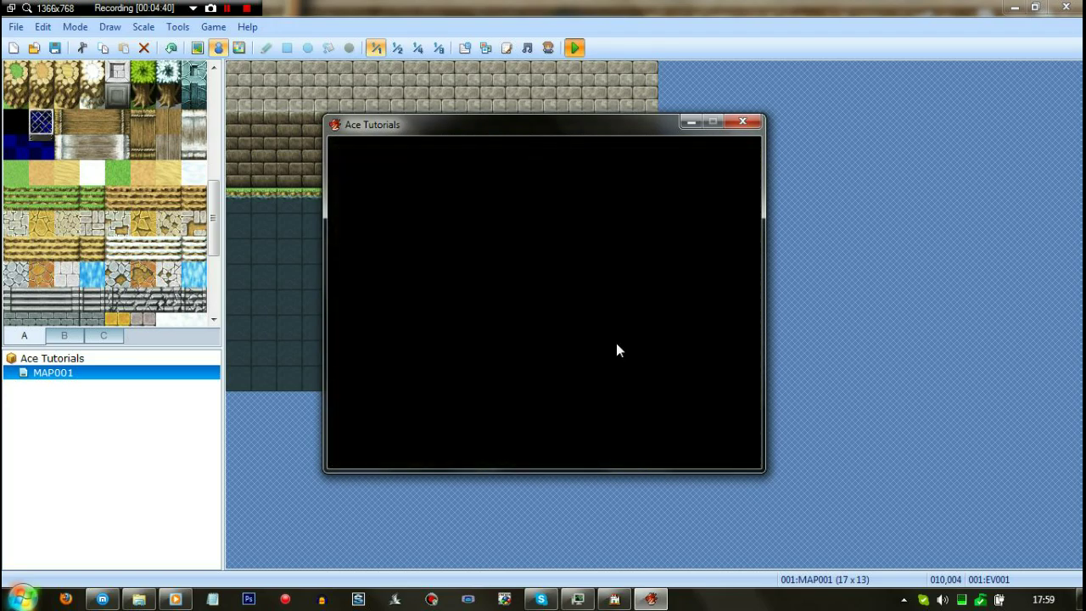
Walk the character up to the door, test it without the key and dismiss the message
key("Up")
key("Up")
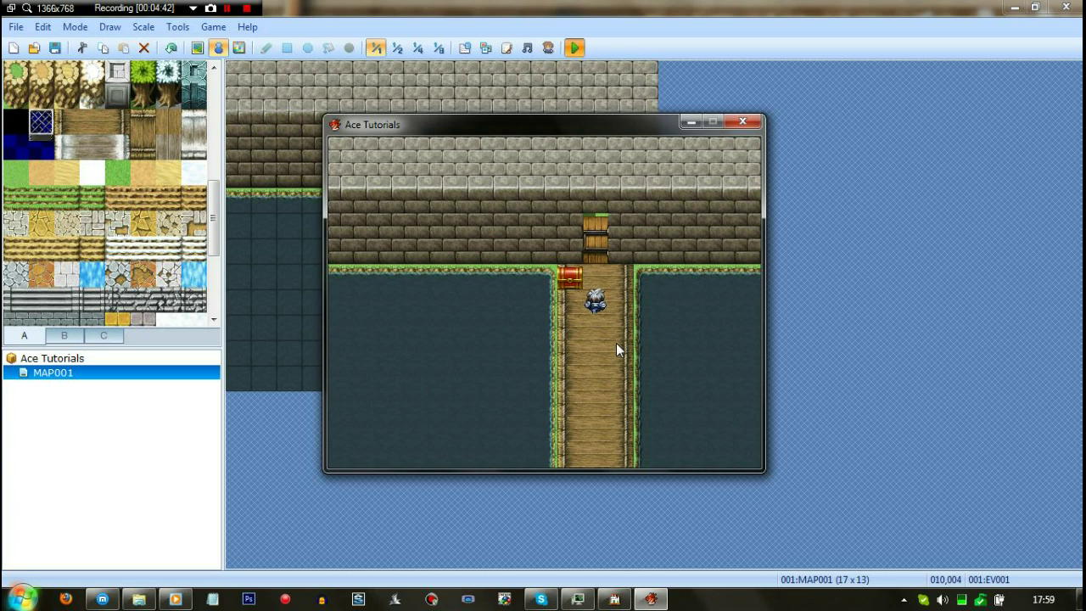
key("Return")
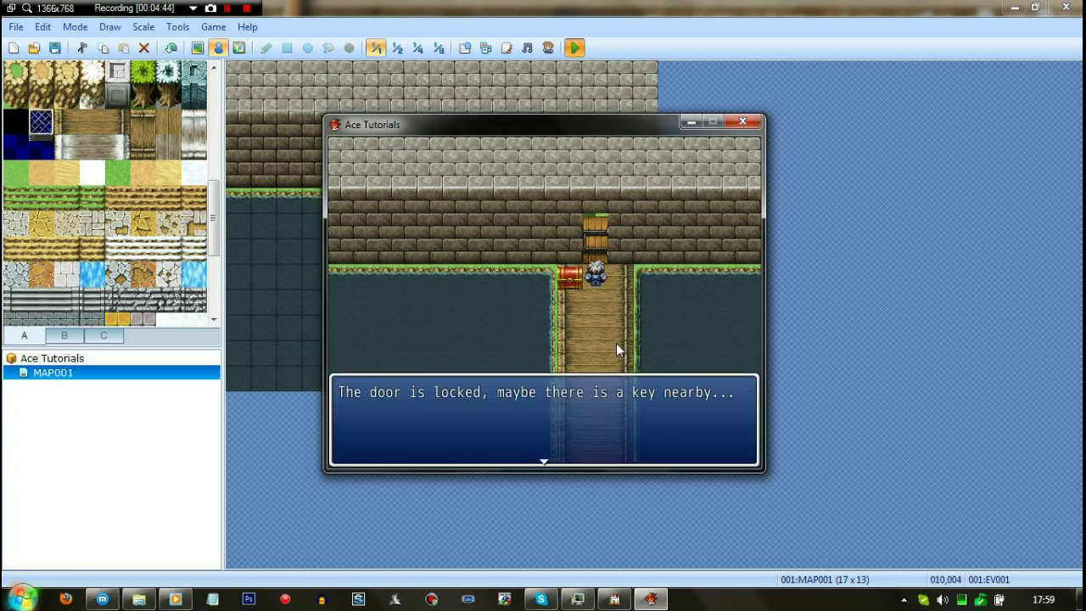
key("Return")
Move the character below the treasure chest, open it and dismiss its messages to obtain the rusty key
key("Down")
key("Left")
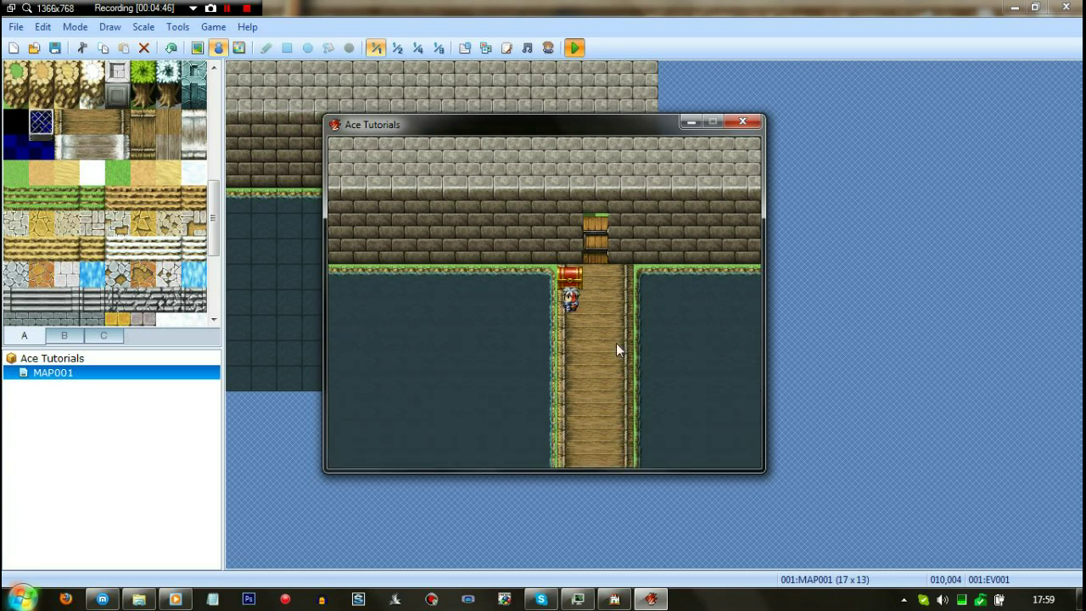
key("Up")
key("Return")
key("Return")
key("Down")
key("Left")
key("Up")
key("Return")
key("Return")
Return the character to the door, interact with it while holding the rusty key and advance the message
key("Right")
key("Up")
key("Return")
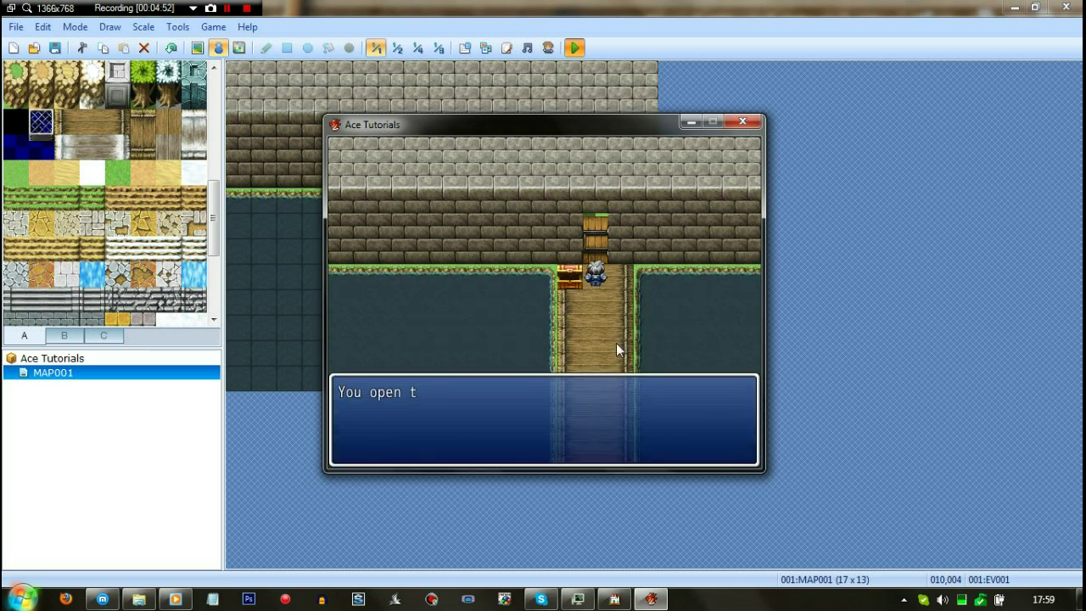
key("Return")
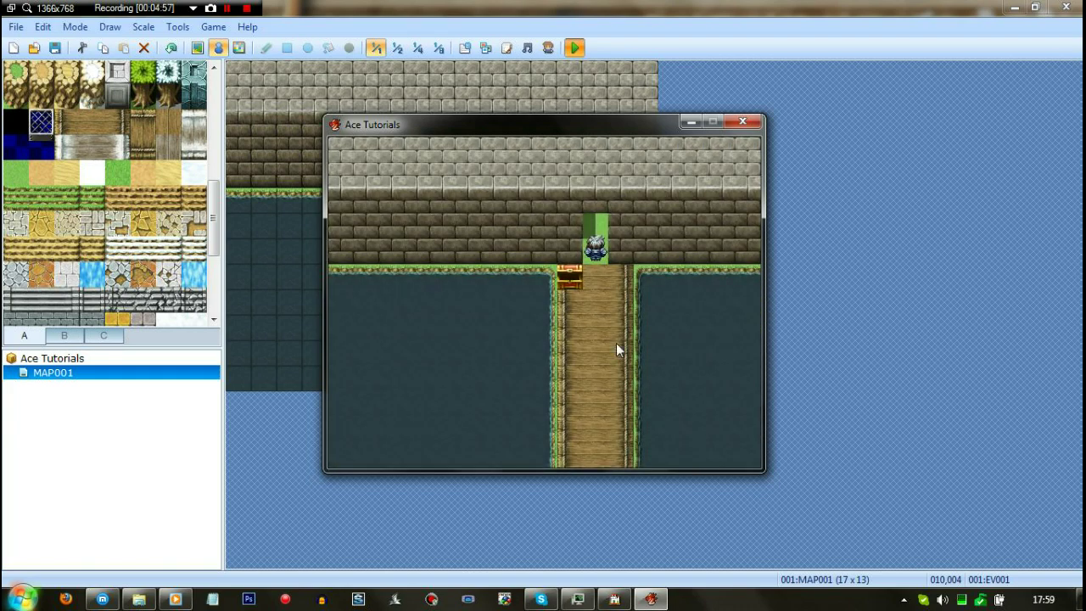
Walk the character back and forth between the path and the opened doorway to test the passage
key("Down")
key("Down")
key("Up")
key("Down")
key("Up")
key("Up")
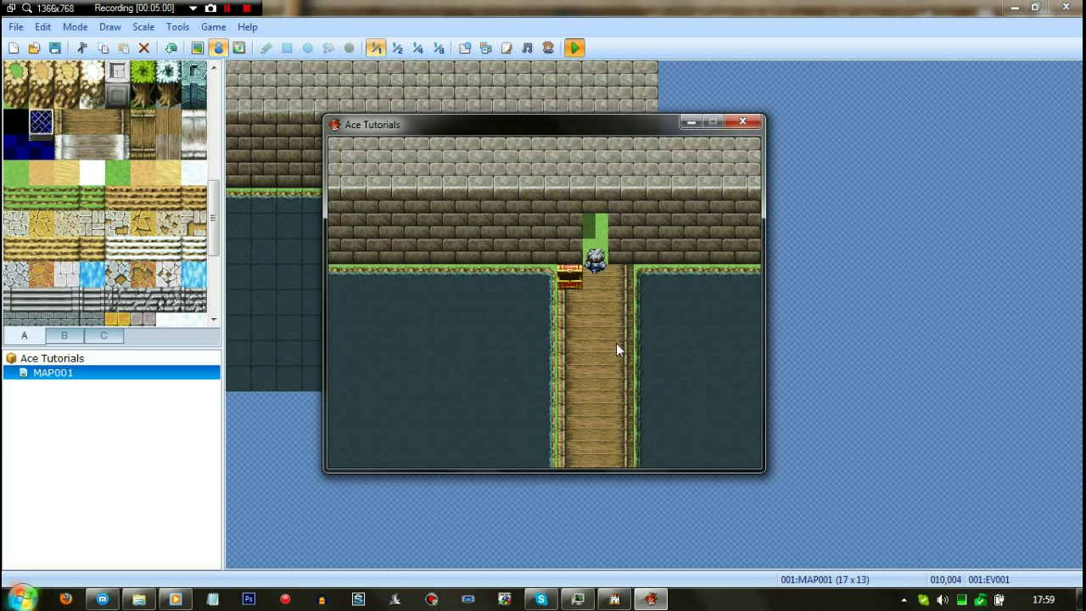
key("Down")
key("Down")
key("Down")
key("Down")
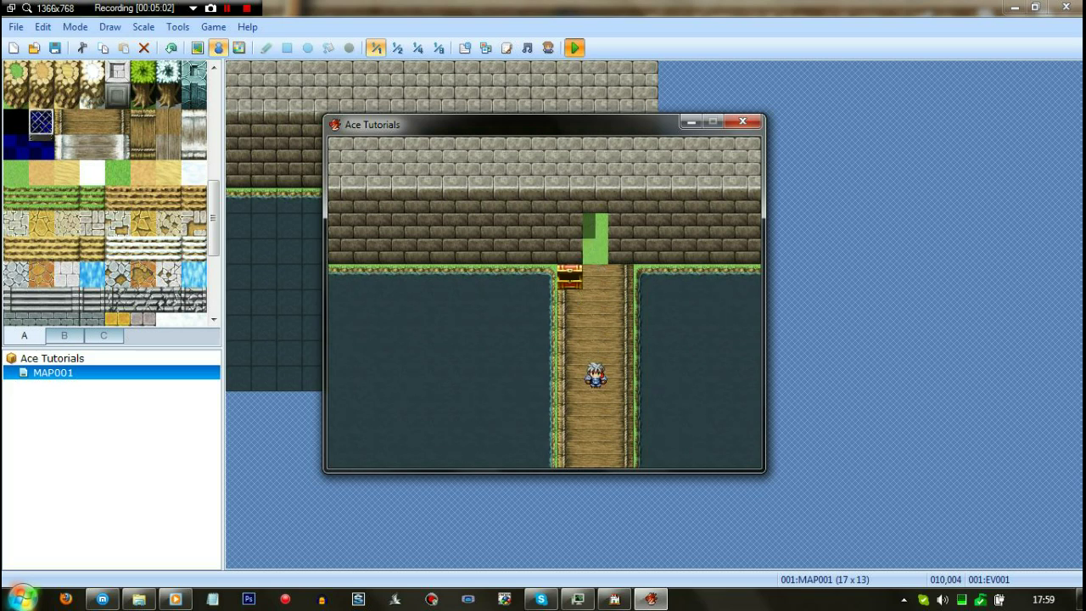
key("Up")
key("Up")
key("Up")
key("Up")
key("Up")
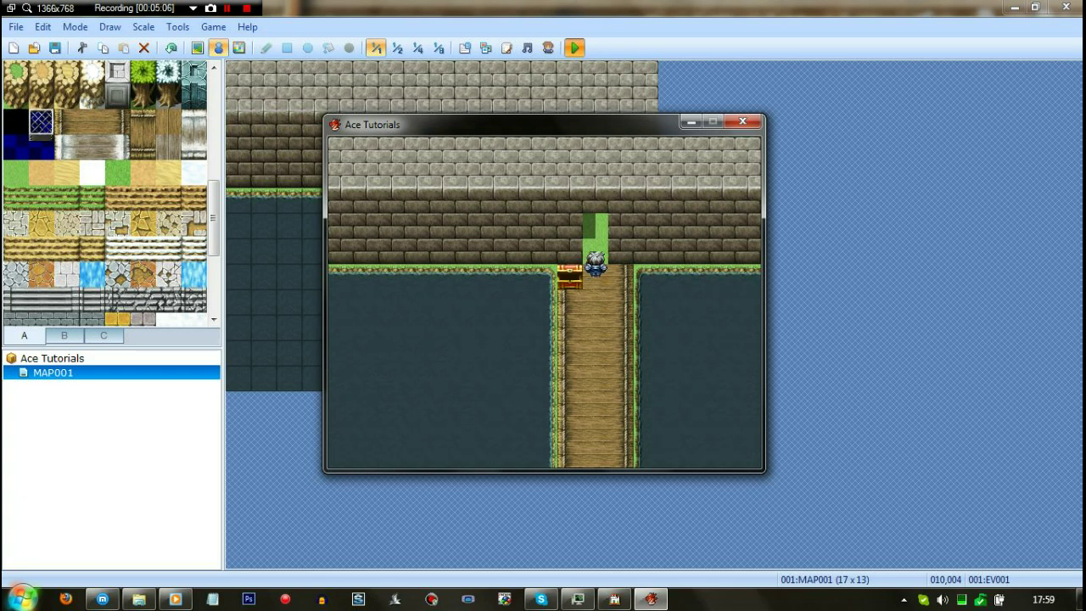
Keep moving the character in and out of the open doorway to check the passage, and end the playtest
key("Down")
key("Down")
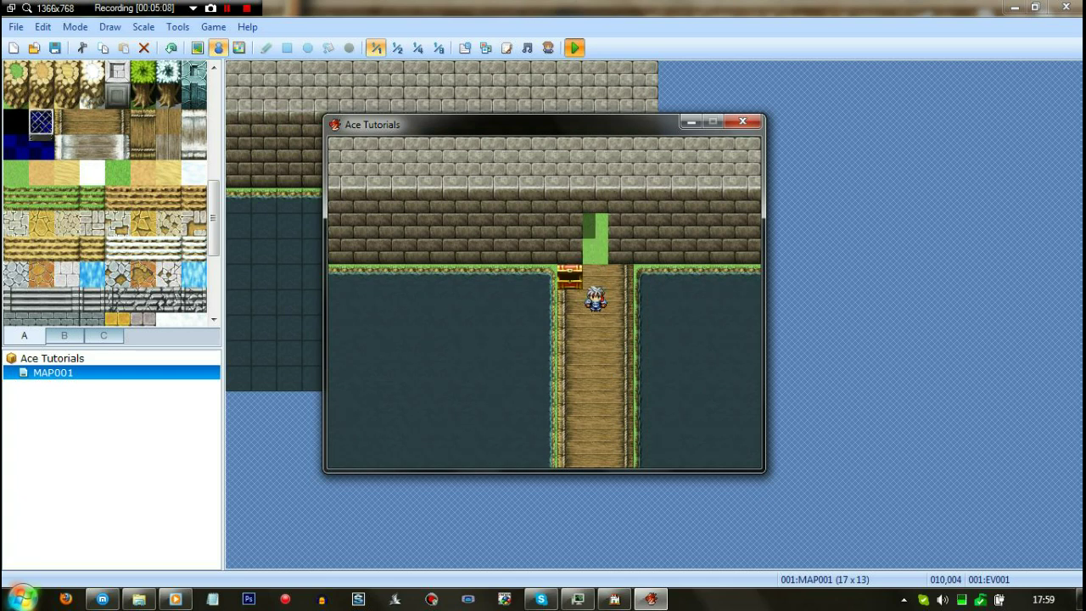
key("Up")
key("Up")
key("Up")
key("Down")
key("Up")
key("Down")
key("Up")
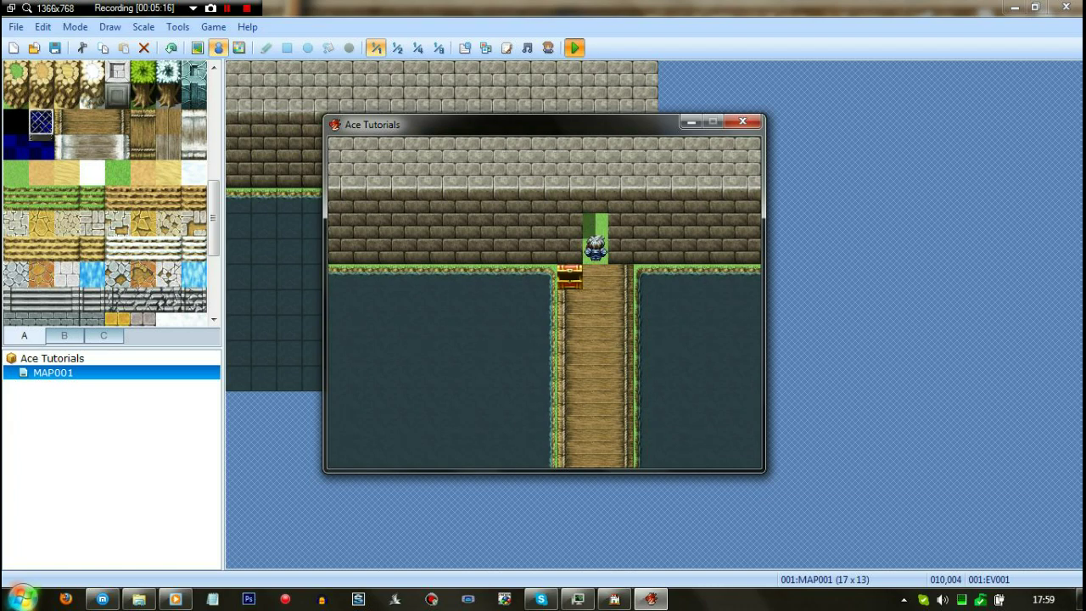
left_click(741, 123)
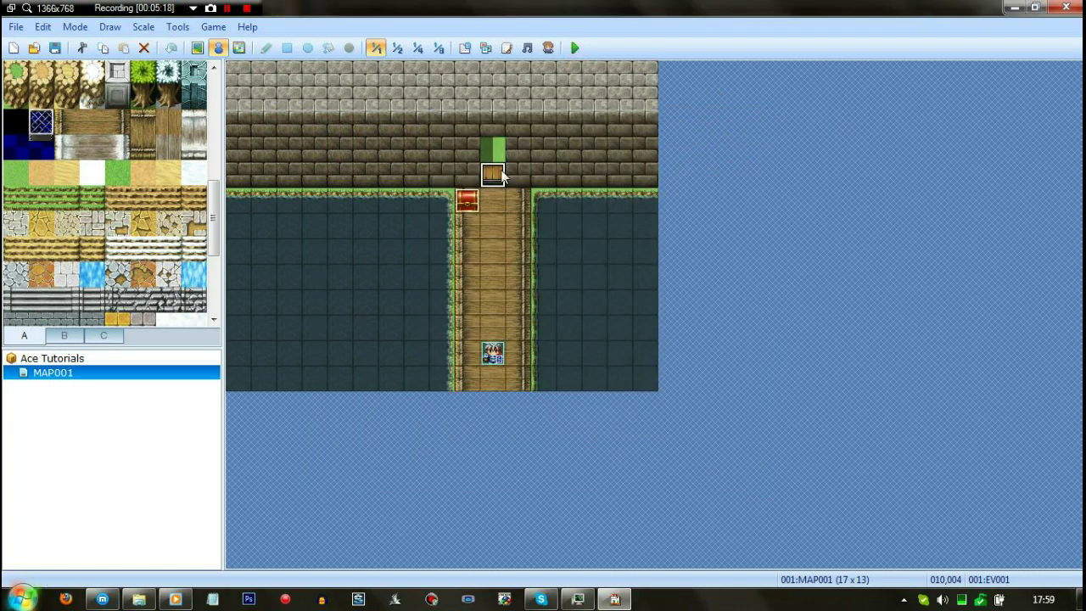
Delete the Transfer Player and Play SE 'Move' commands from page 2 of the door event
double_click(501, 174)
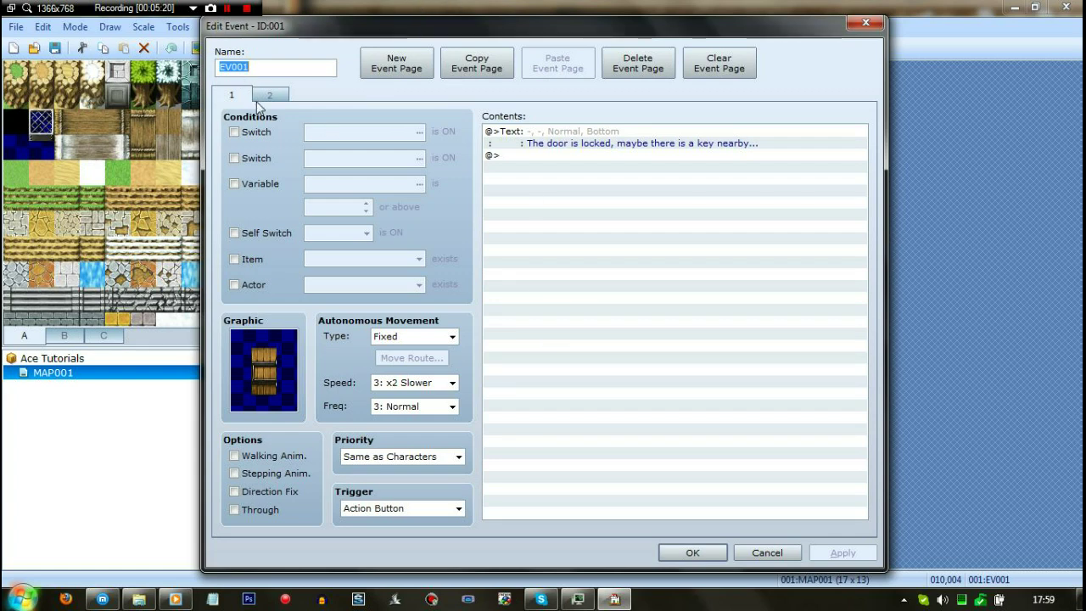
left_click(265, 97)
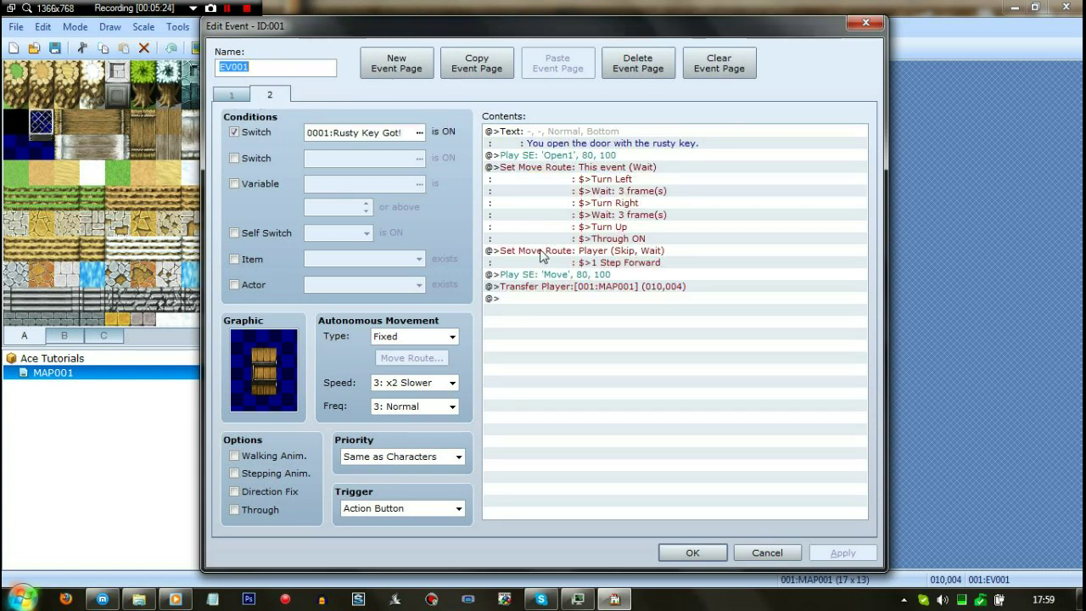
left_click(536, 287)
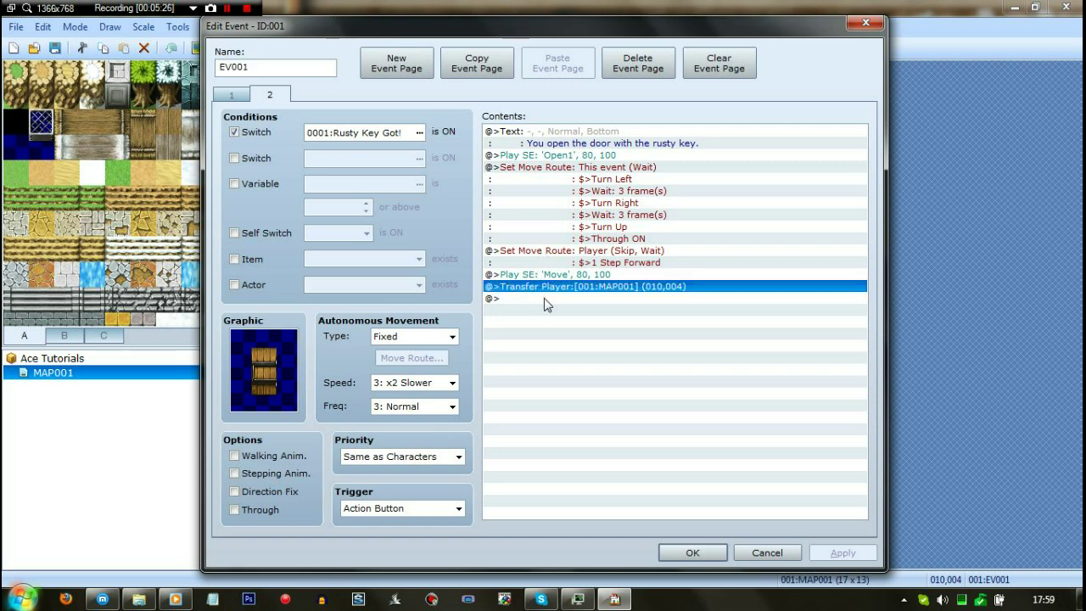
right_click(544, 298)
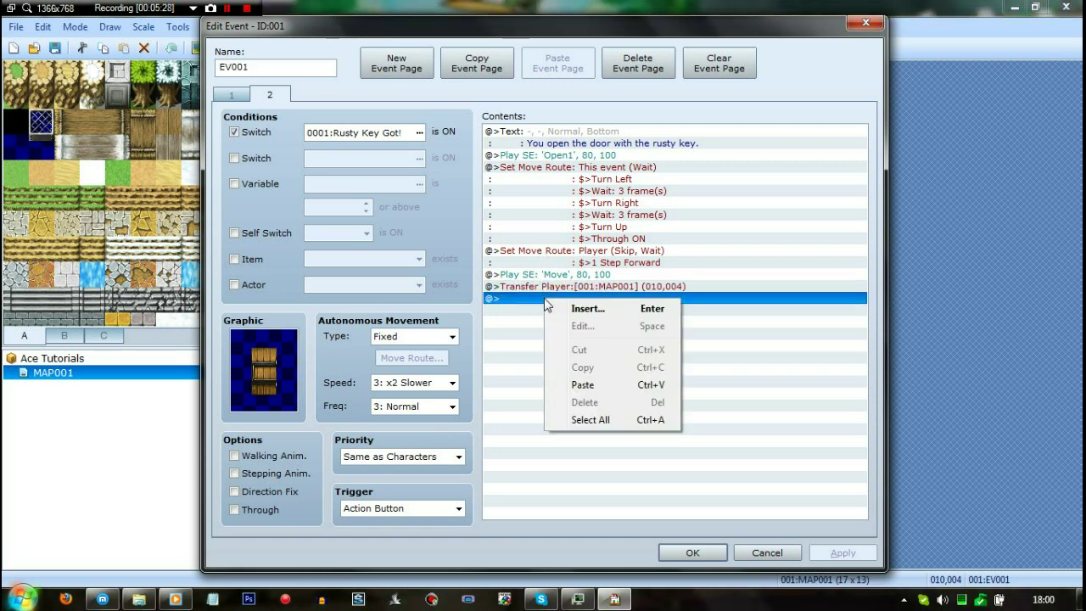
left_click(544, 287)
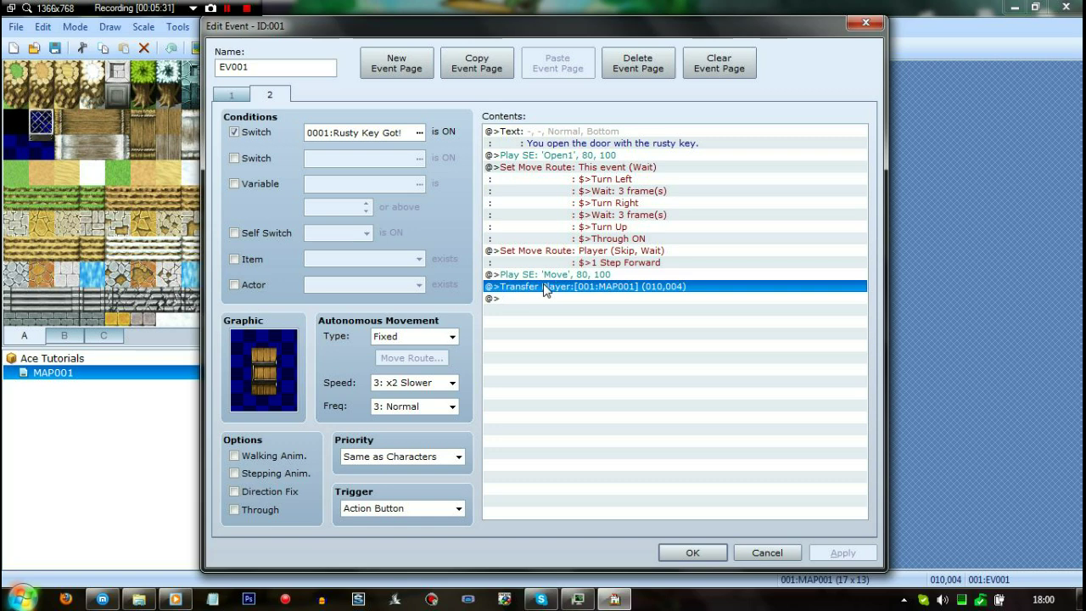
key("Delete")
left_click(540, 274)
key("Delete")
Delete the player's Set Move Route command from the door event's second page and save the event
left_click(536, 263)
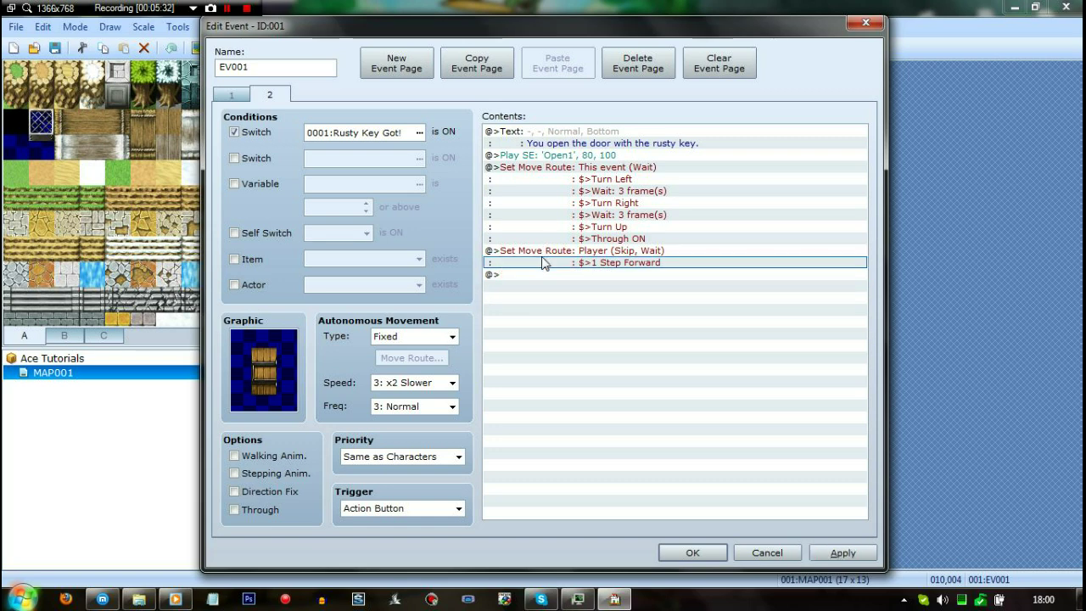
left_click(532, 254)
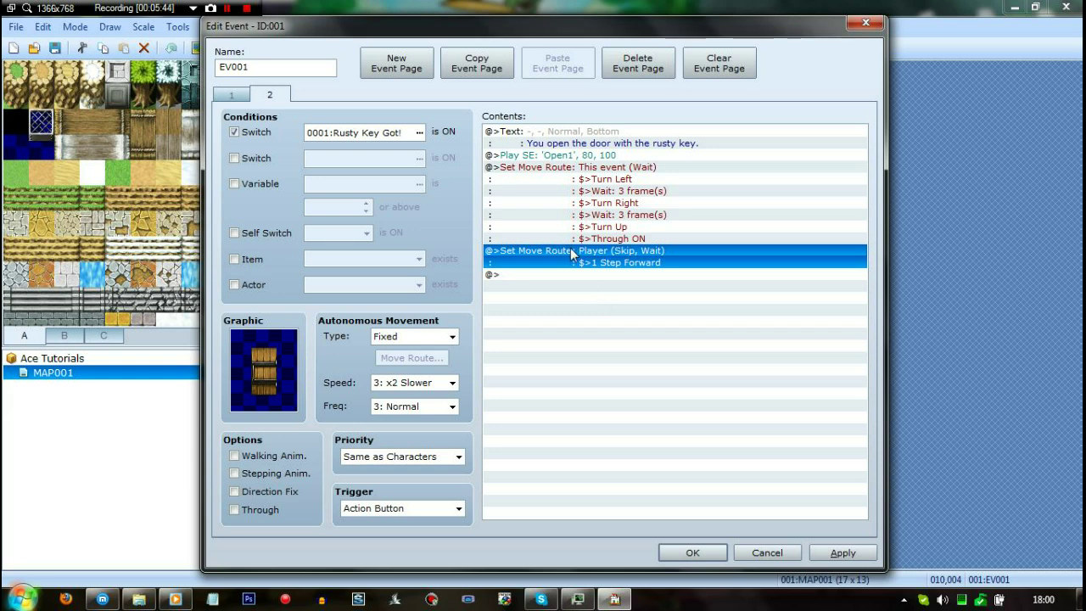
key("Delete")
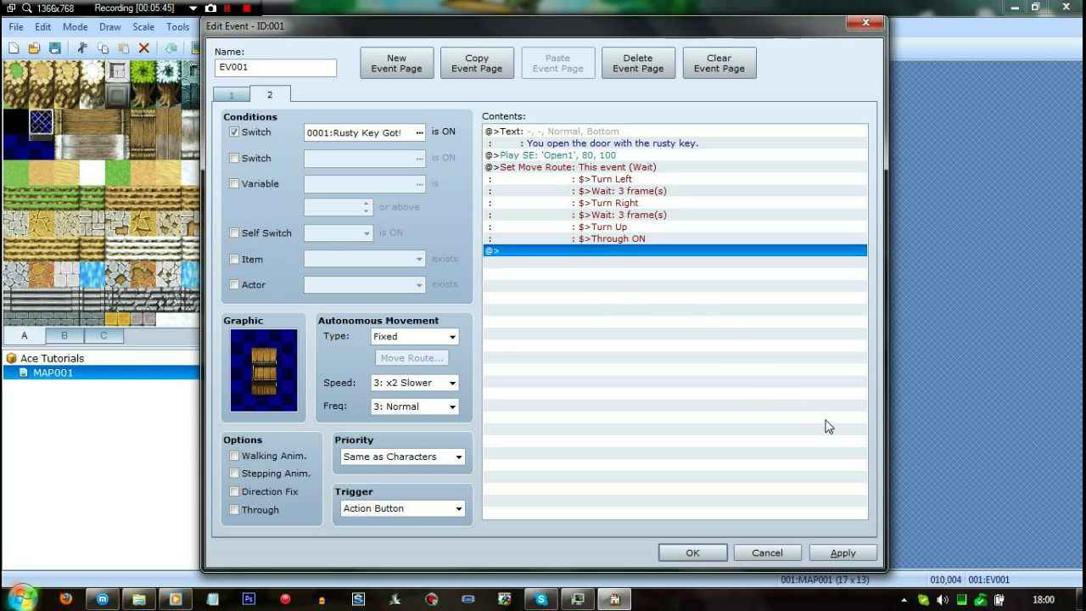
left_click(827, 552)
left_click(683, 552)
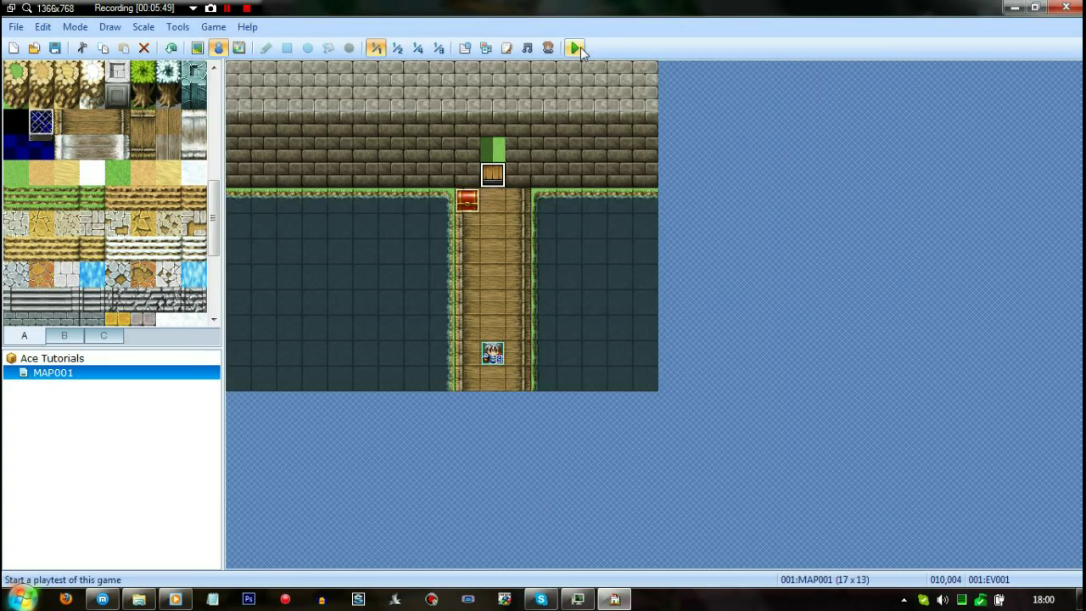
Save the project changes and start a new game in a playtest
left_click(574, 47)
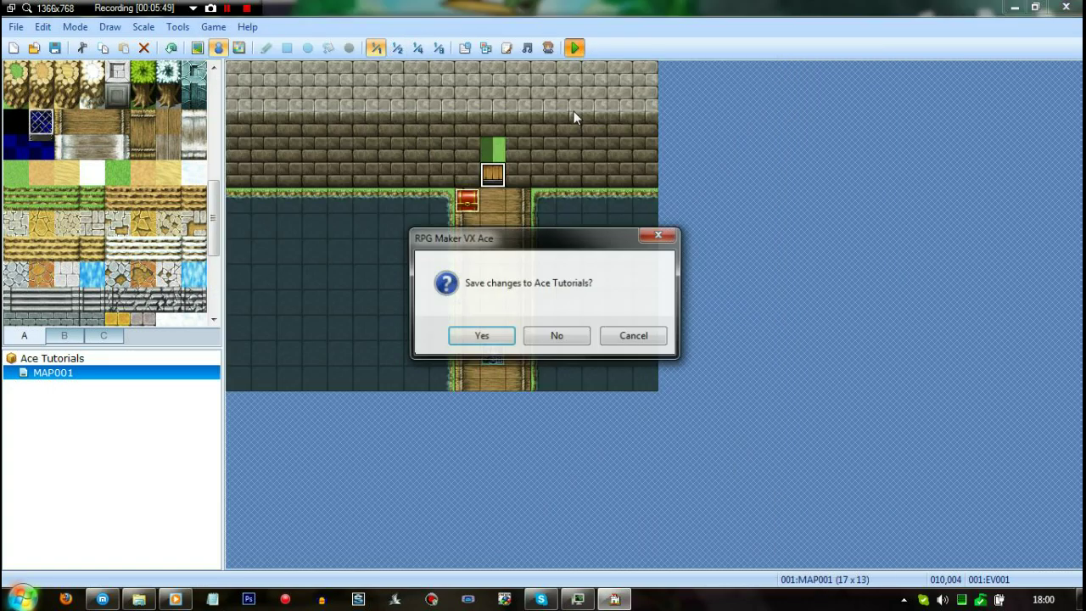
left_click(480, 337)
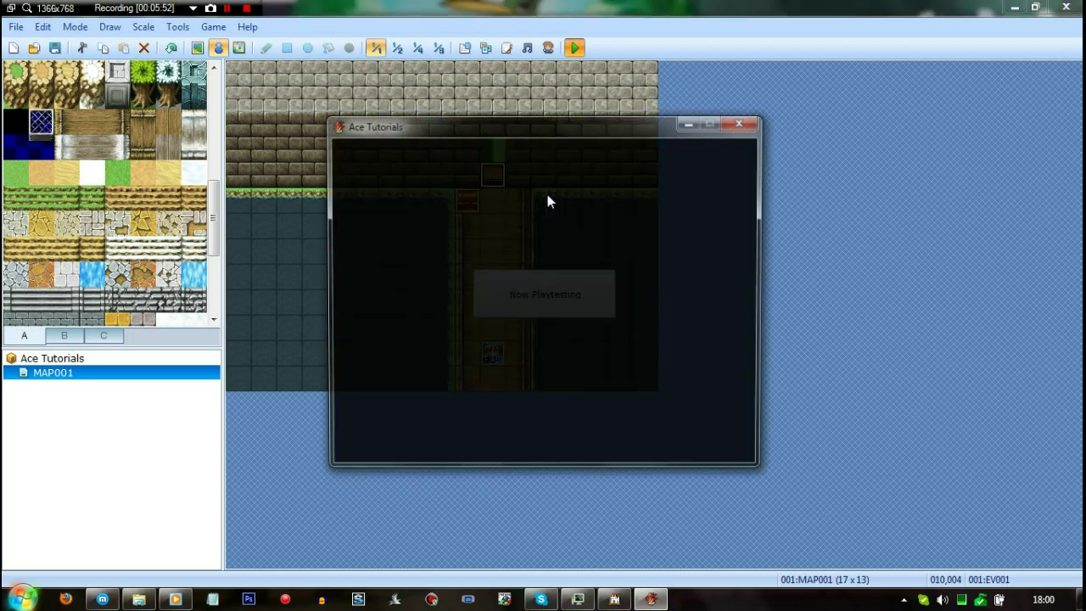
key("Return")
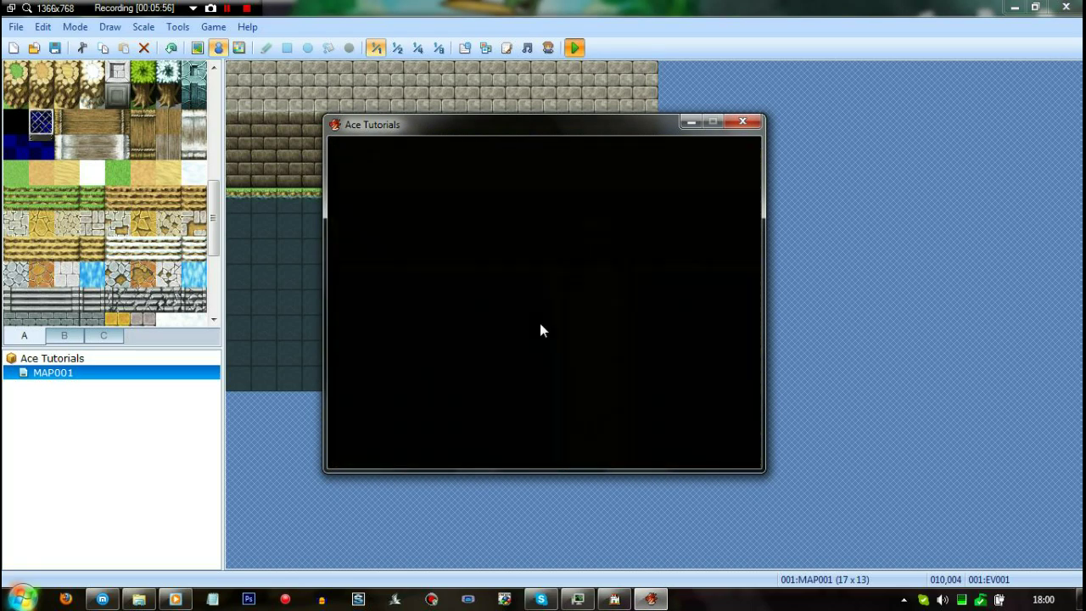
Walk the character up to the treasure chest, open it and dismiss its messages to get the key
key("Up")
key("Up")
key("Up")
key("Left")
key("Up")
key("Up")
key("Return")
key("Return")
Open the door with the rusty key, walk the character through the doorway and end the playtest
key("Right")
key("Left")
key("Up")
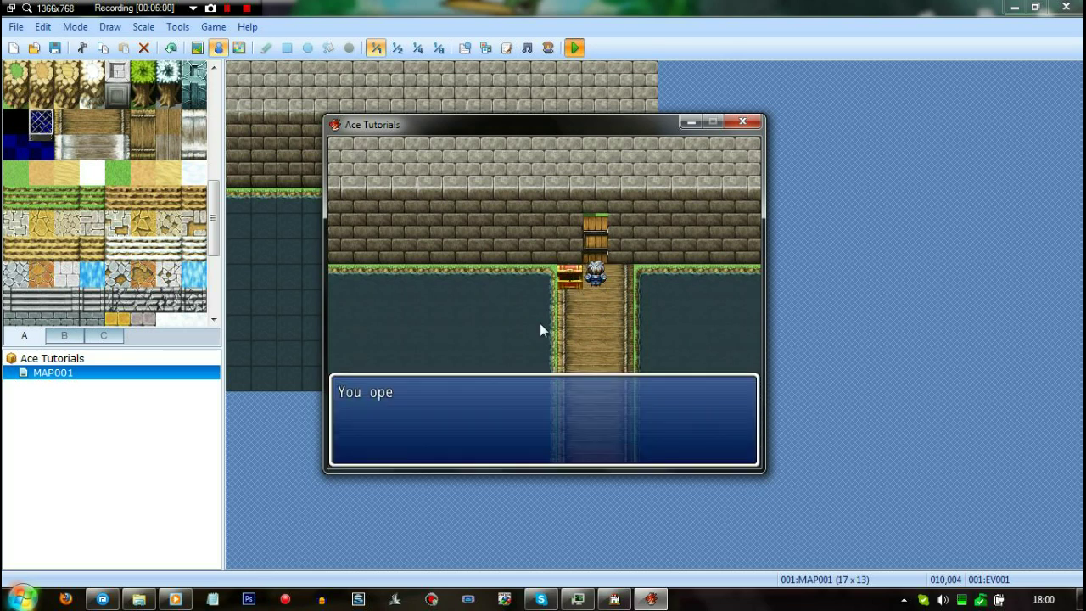
key("Return")
key("Up")
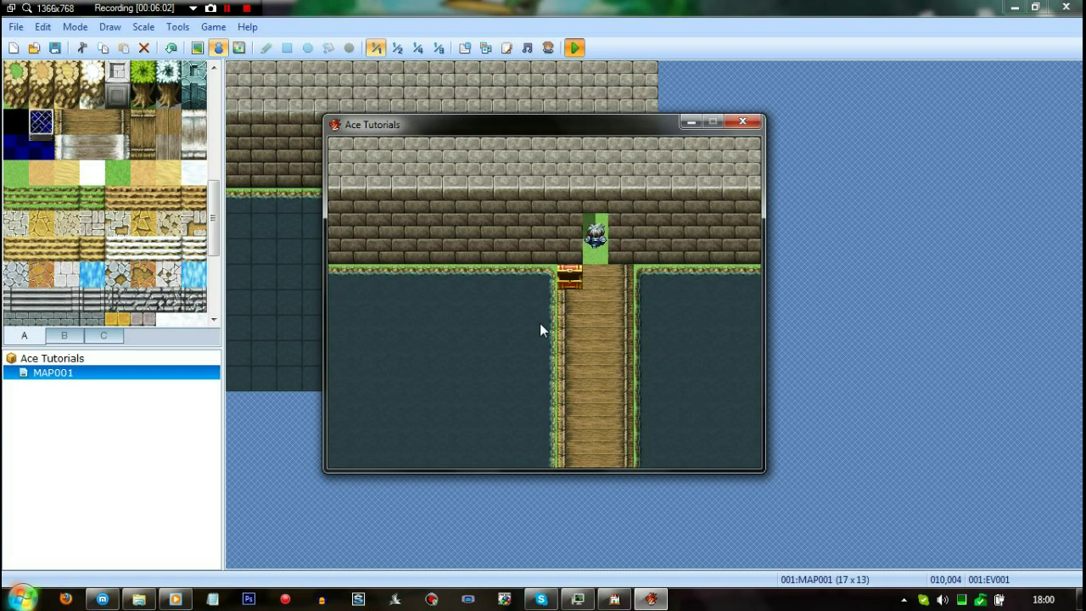
left_click(752, 126)
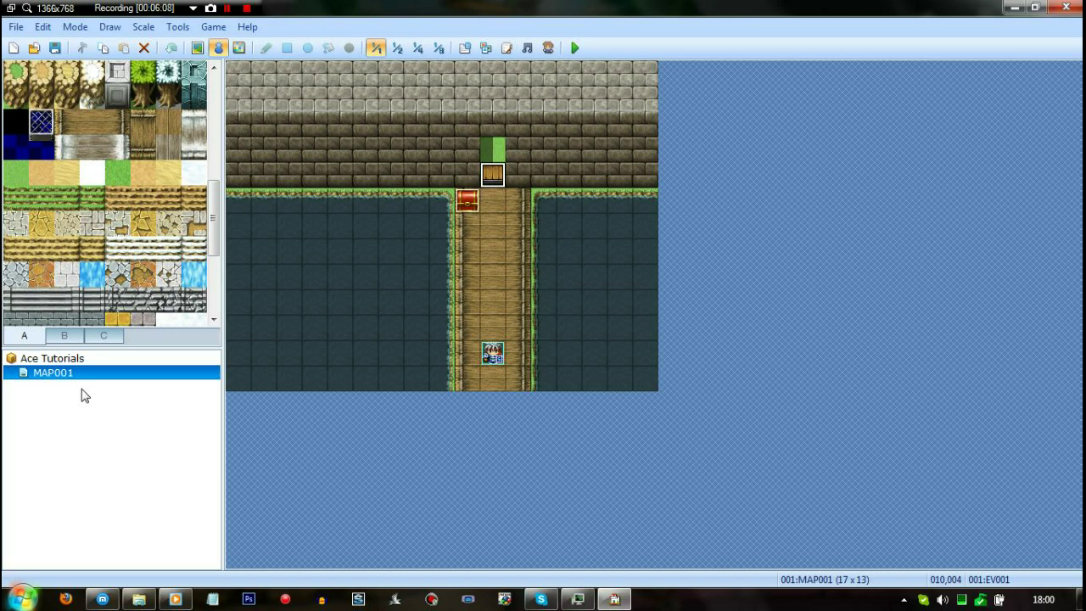
Create a new map under MAP001 with default settings and fill it entirely with the grass tile
key("Insert")
left_click(708, 512)
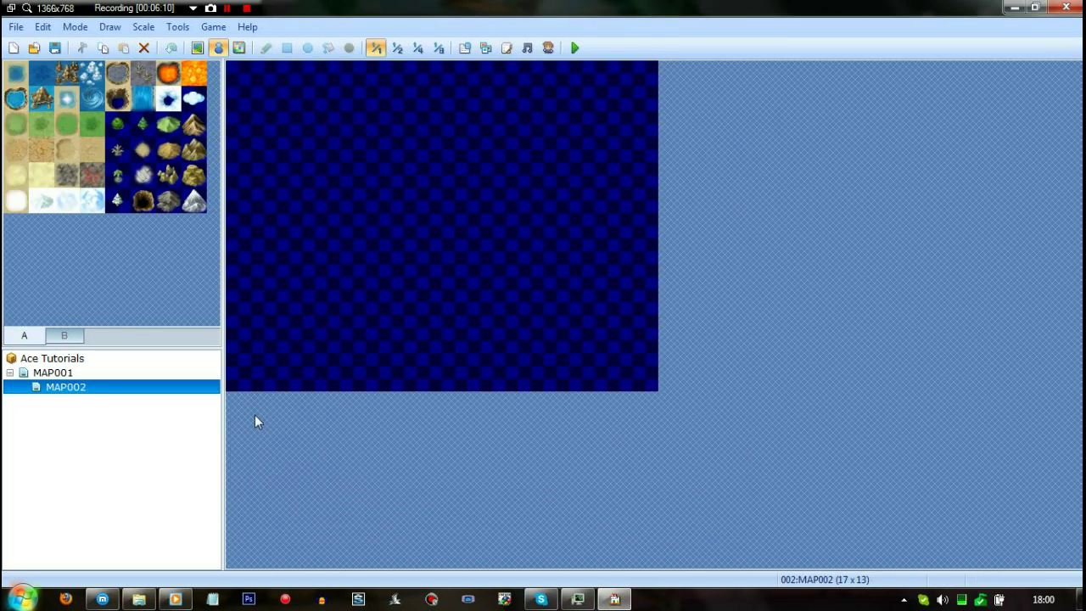
left_click(57, 123)
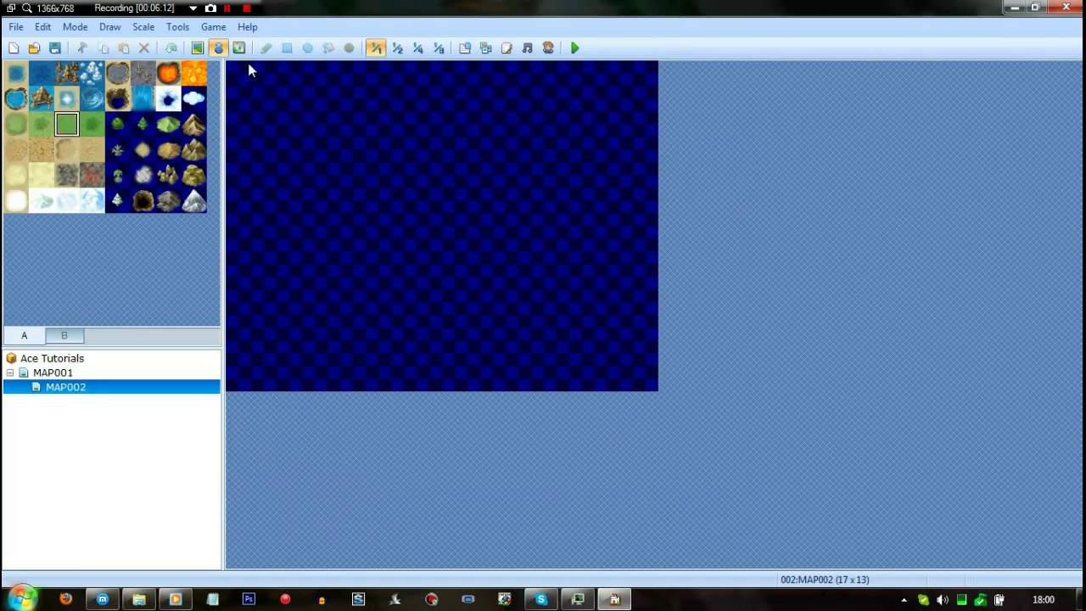
left_click_drag(237, 73, 644, 382)
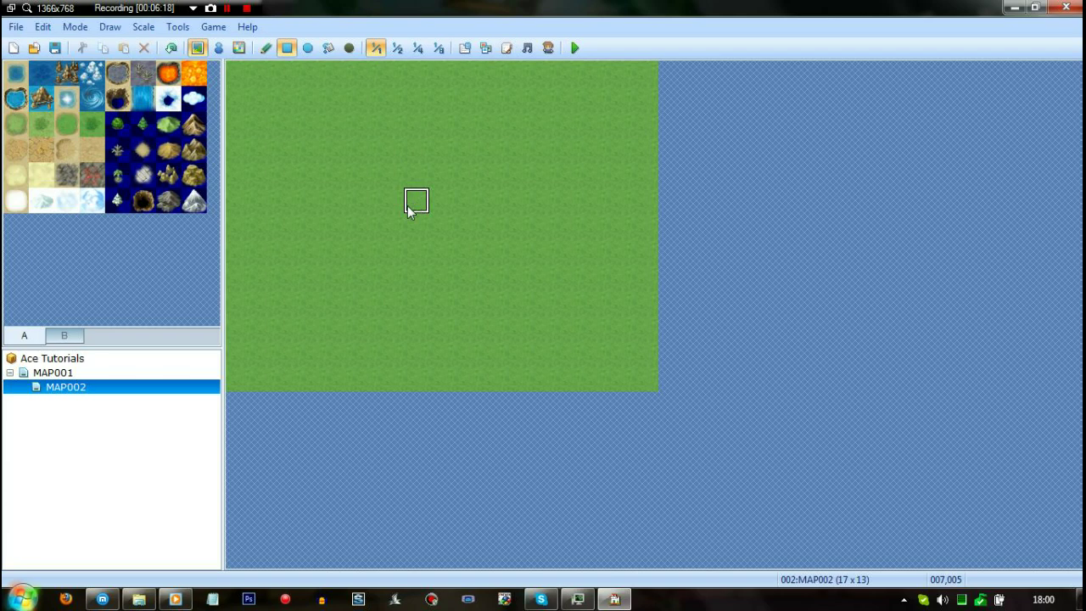
Create a transfer event on MAP001 at (010,012), at the path's lower end, leading to MAP002 (006,005) with direction Retain
left_click(82, 374)
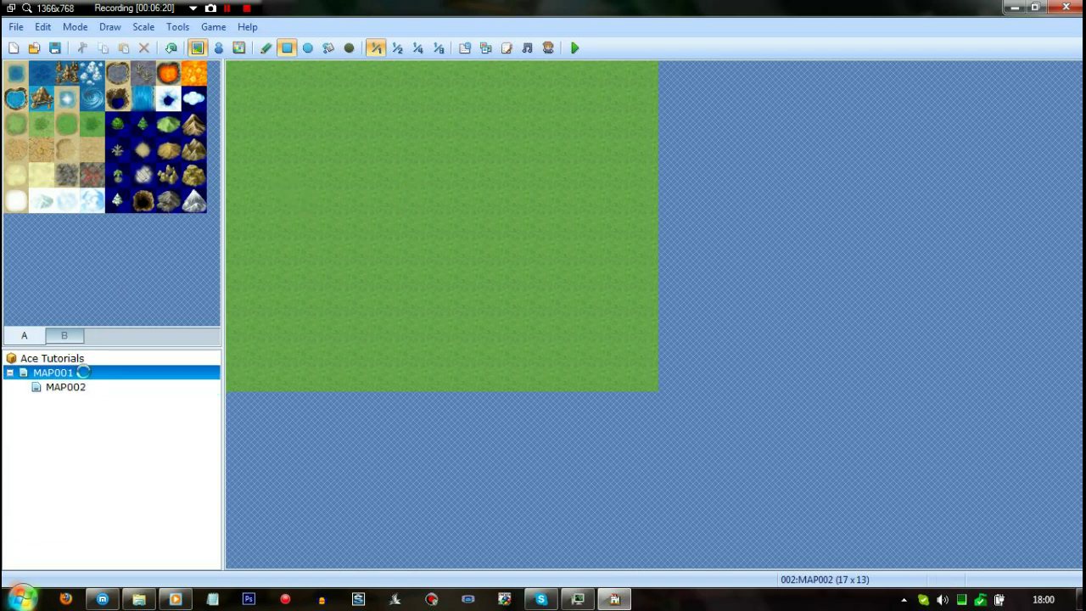
left_click(219, 48)
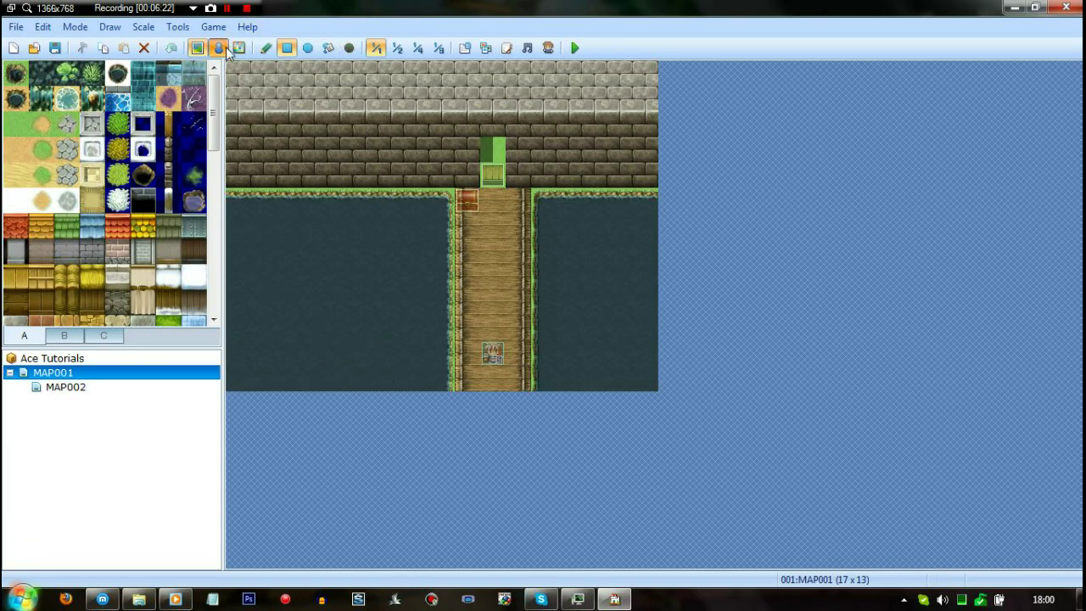
right_click(489, 376)
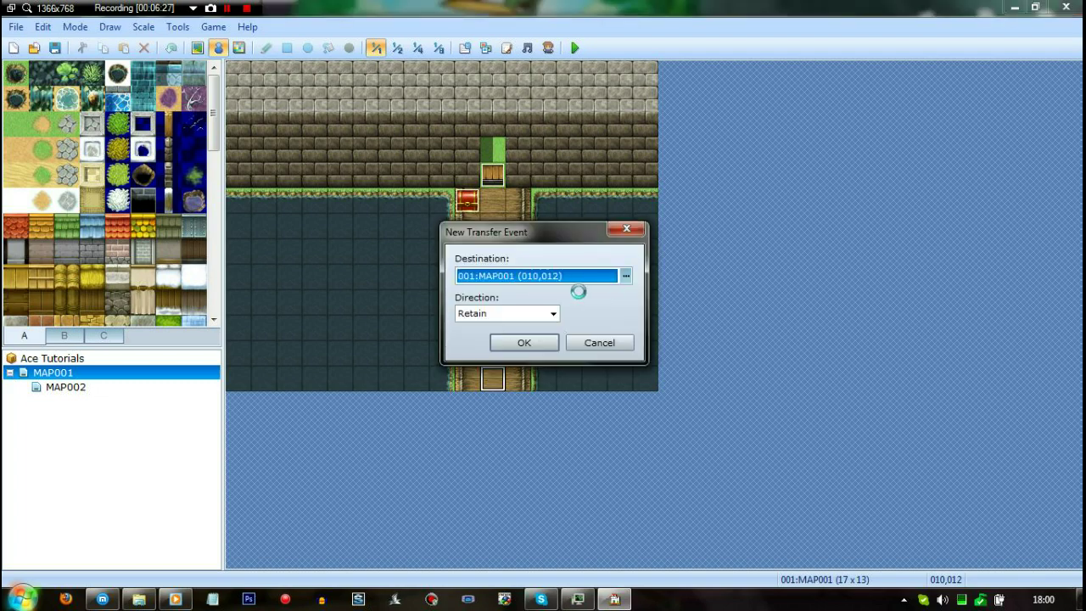
left_click(625, 275)
left_click(241, 99)
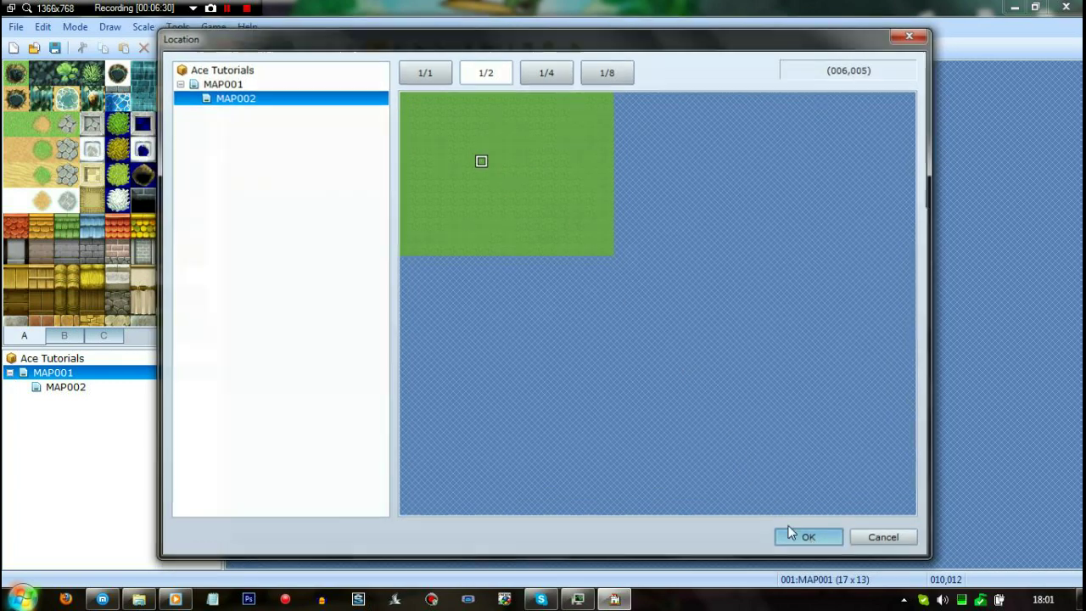
left_click(811, 538)
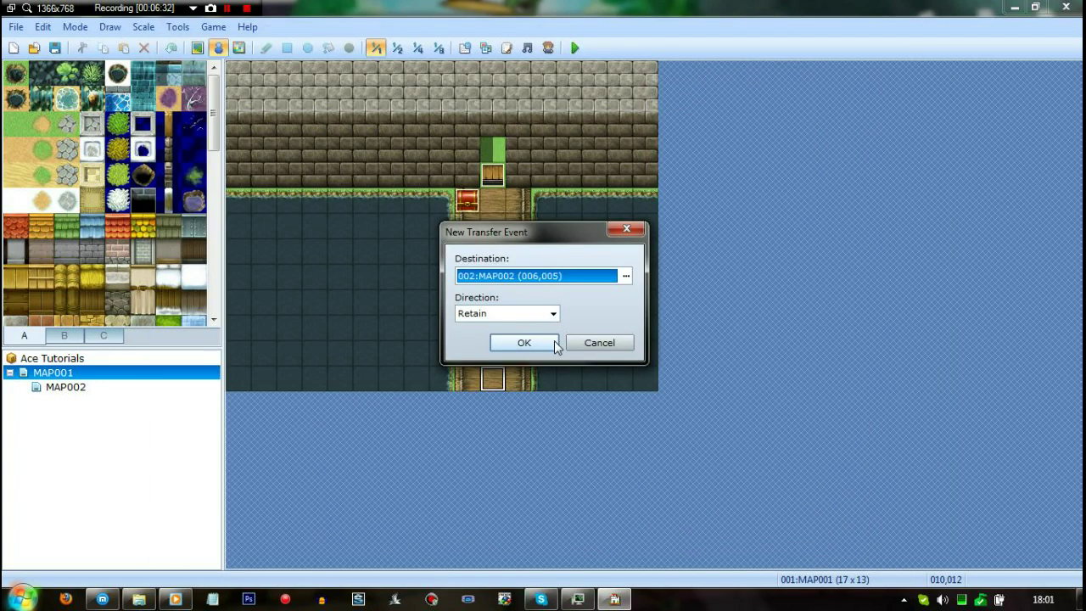
left_click(553, 342)
Create a transfer event on MAP002 at (007,000) leading to MAP001 (010,011) with direction Retain
left_click(58, 386)
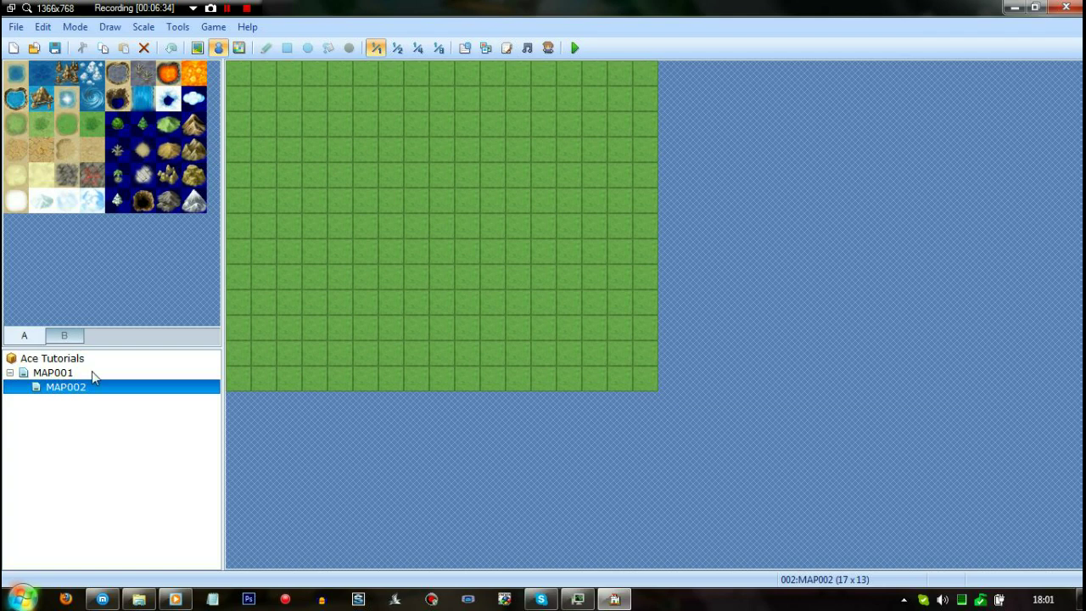
left_click(422, 79)
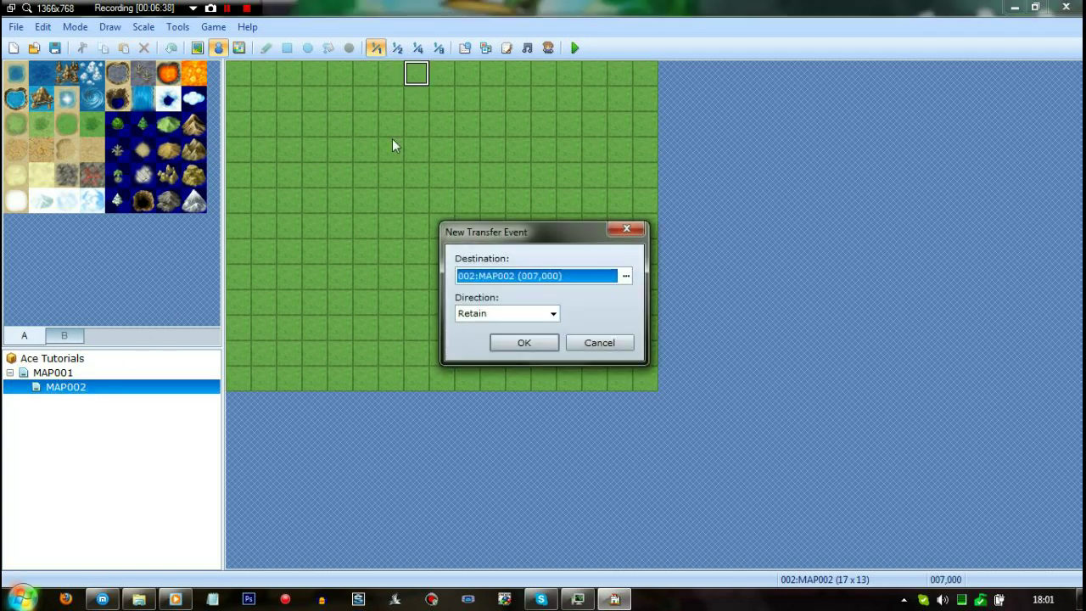
left_click(626, 276)
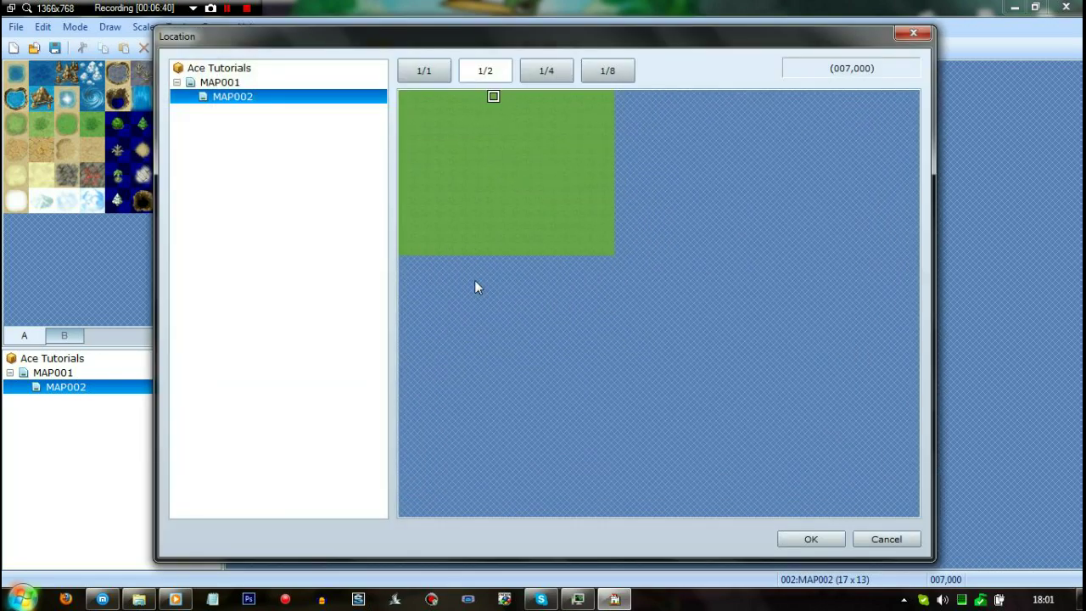
left_click(204, 82)
left_click(535, 236)
left_click(791, 533)
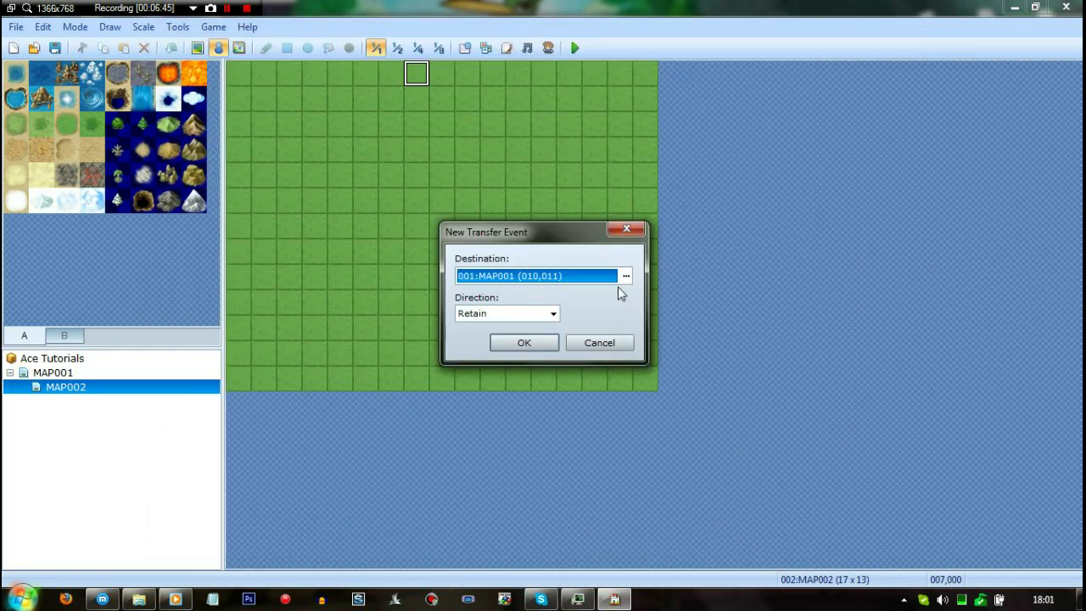
left_click(541, 342)
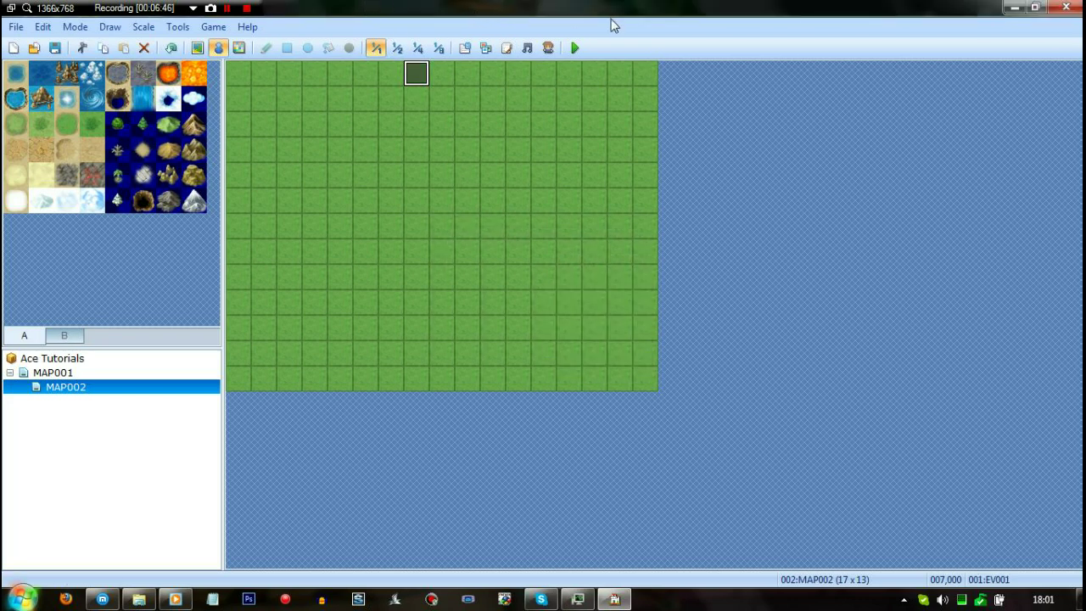
Save the project, start a new game in playtest and collect the key from the chest
left_click(575, 49)
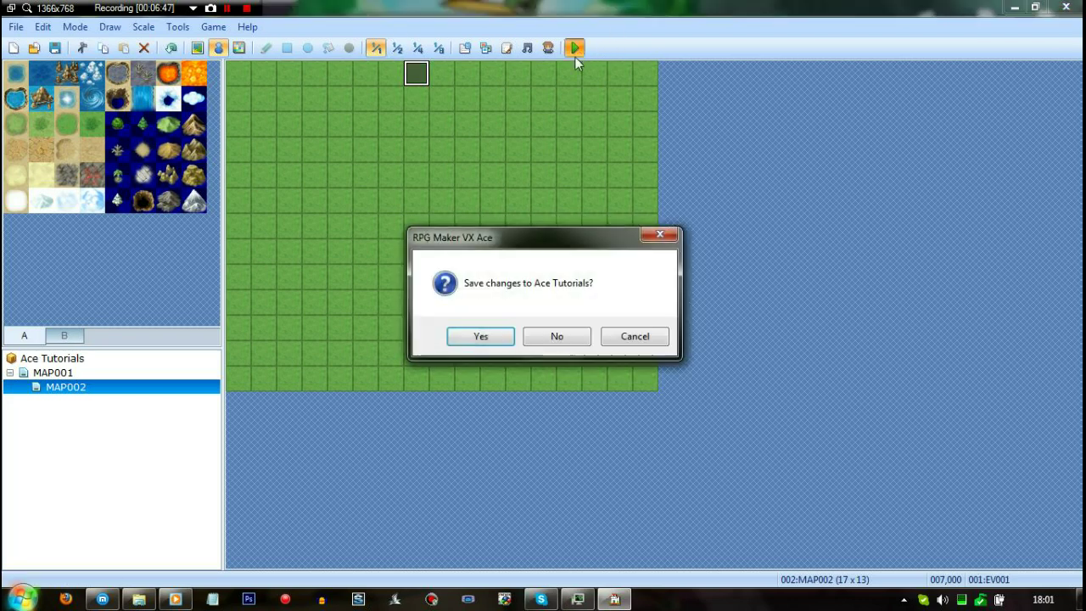
left_click(477, 339)
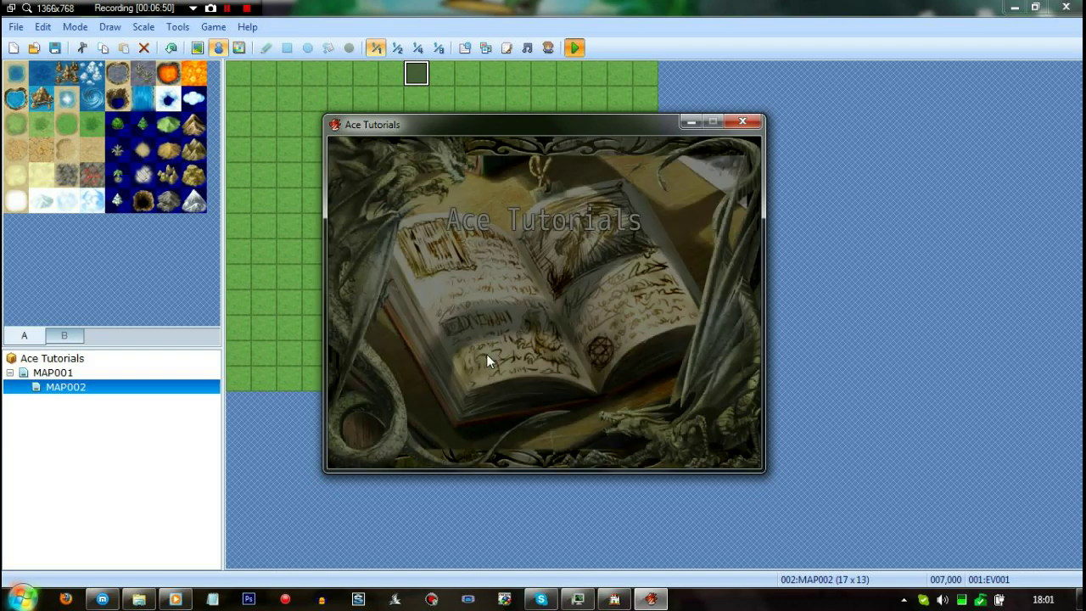
key("Return")
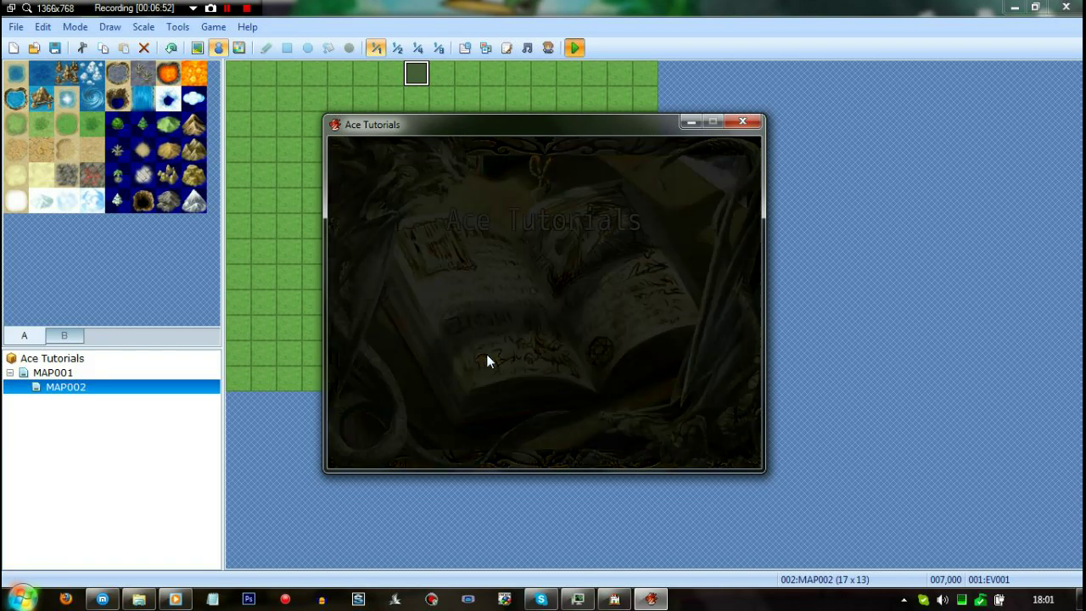
key("Up")
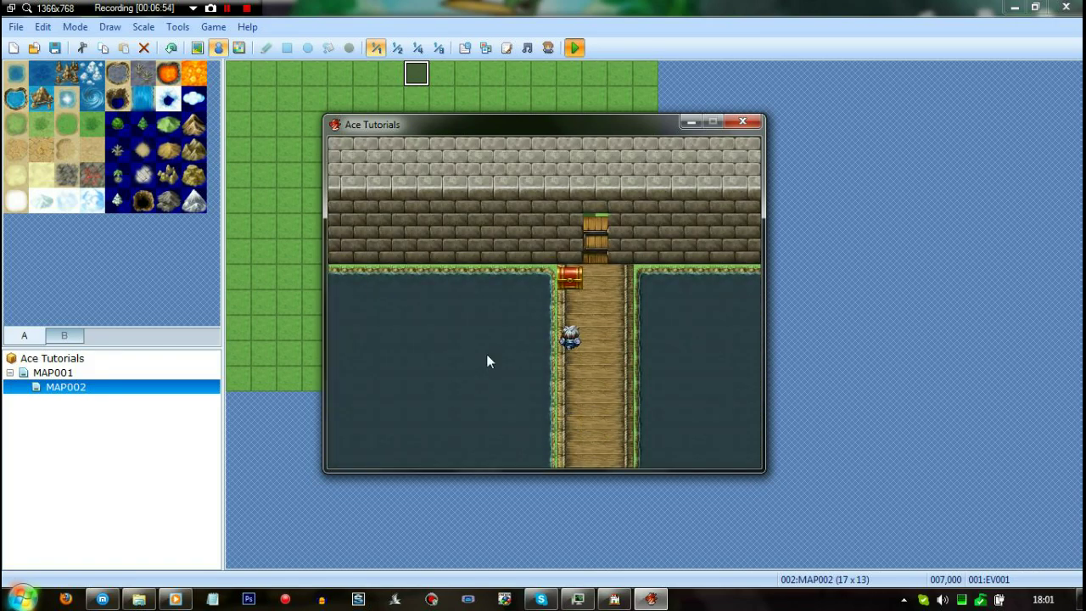
key("Return")
key("Return")
Open the door with the rusty key, and walk down the path to test the transfer to MAP002
key("Right")
key("Up")
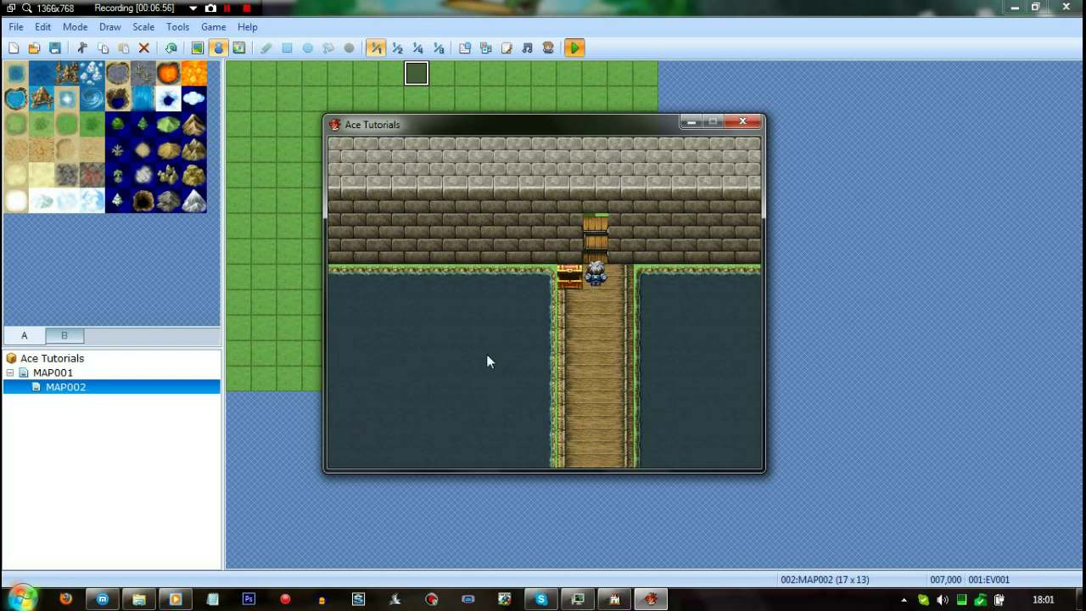
key("Return")
key("Up")
key("Down")
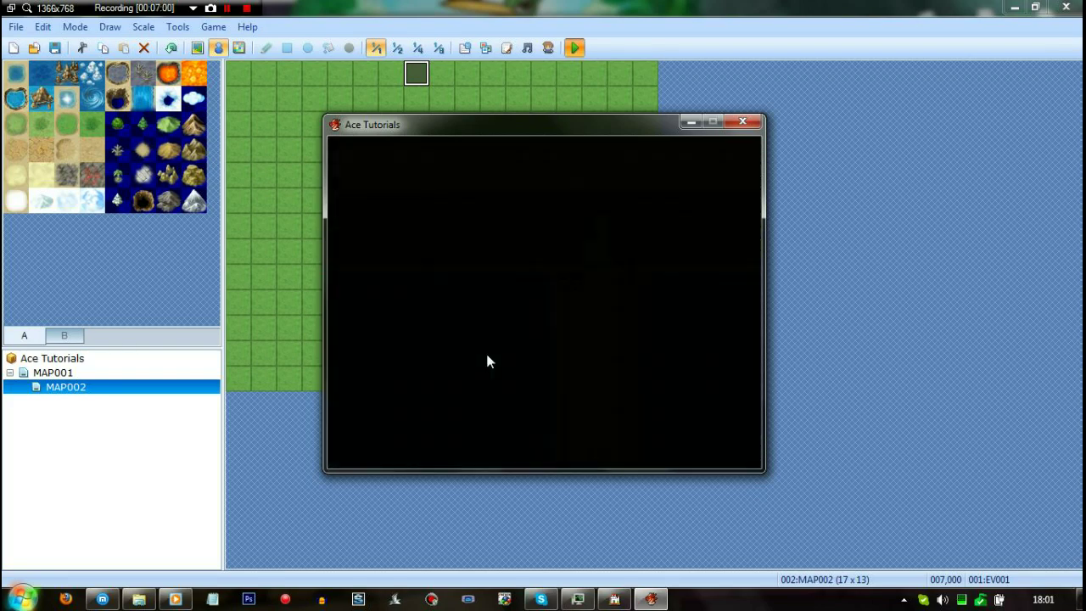
Walk back through the transfer to MAP001, interact with the door again and end the playtest
key("Up")
key("Right")
key("Up")
key("Left")
key("Up")
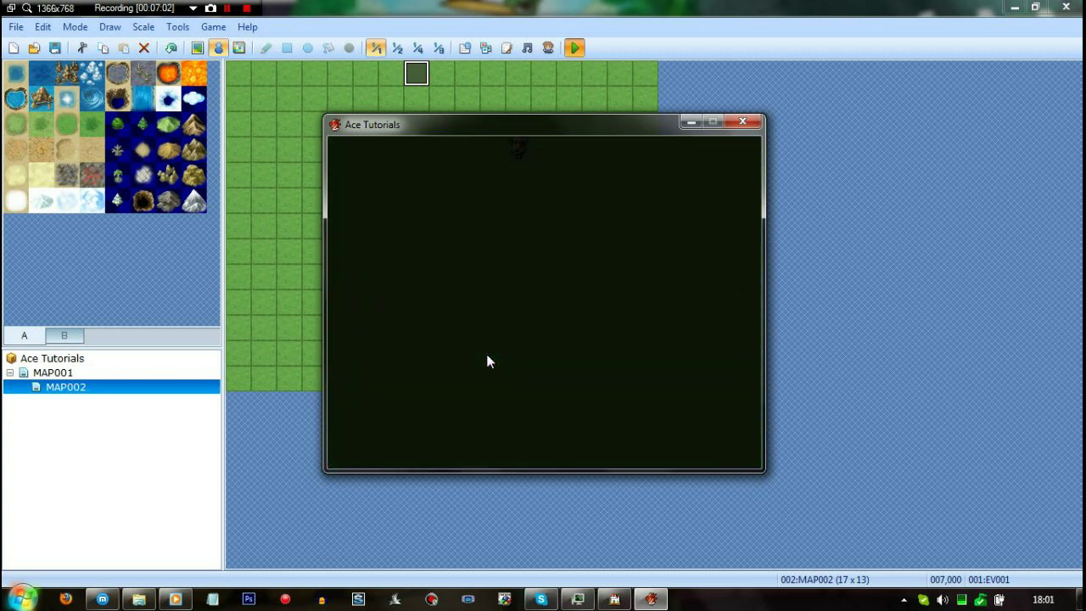
key("Up")
key("Up")
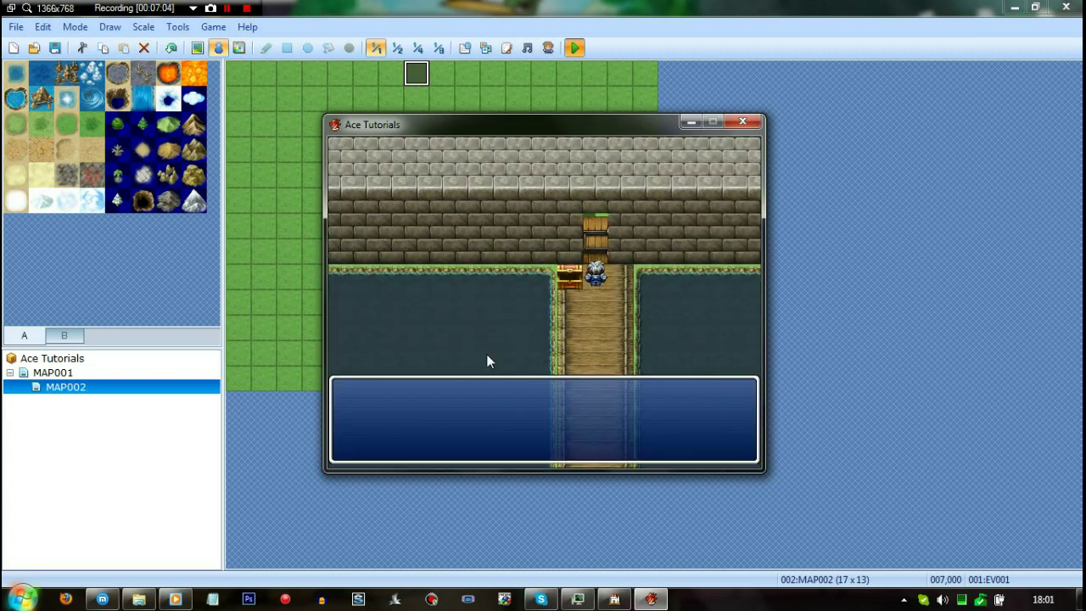
key("Return")
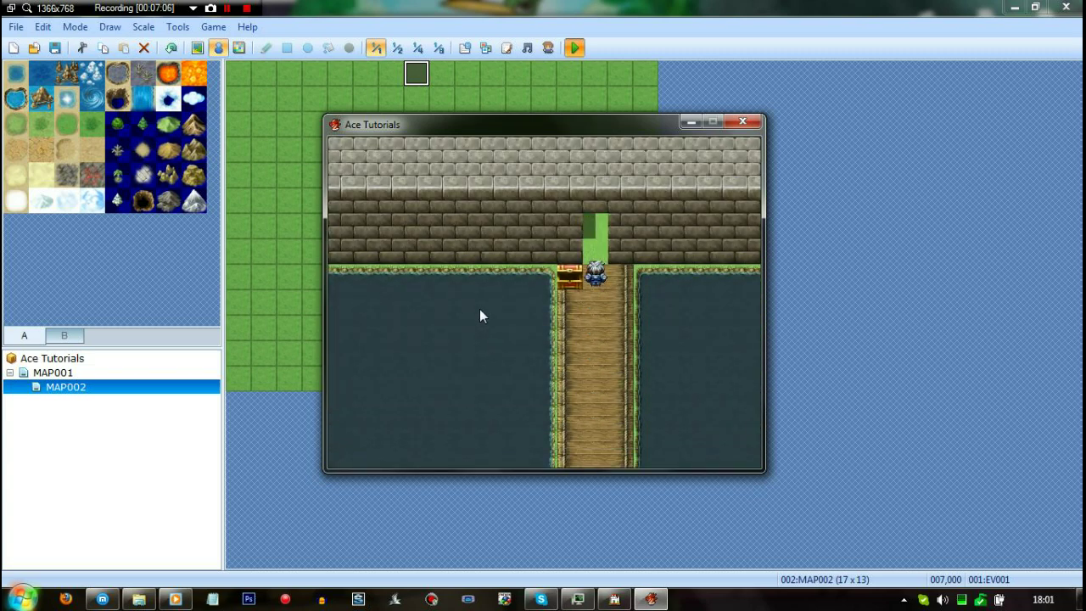
left_click(736, 121)
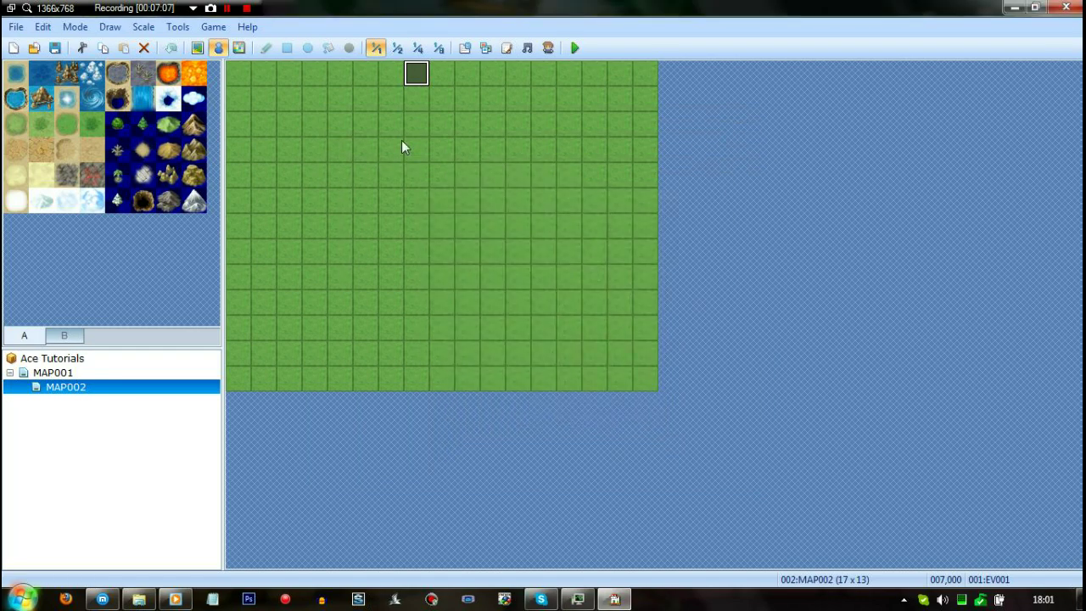
On page 2 of MAP001's door event, insert the message "The rusty key broke" before the Open1 sound effect
left_click(68, 373)
left_click(493, 175)
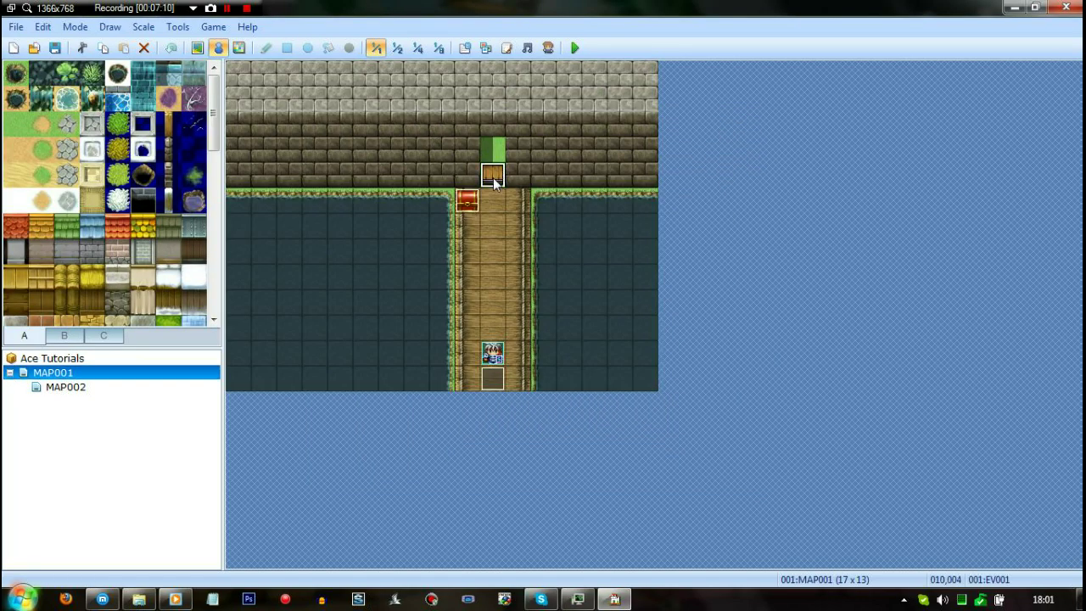
double_click(492, 176)
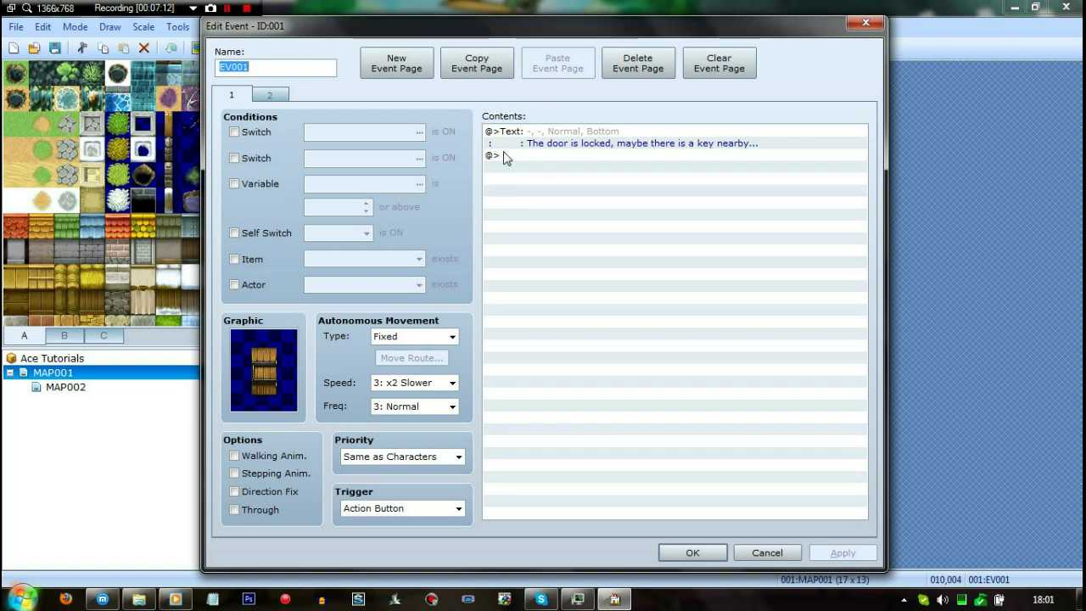
left_click(270, 94)
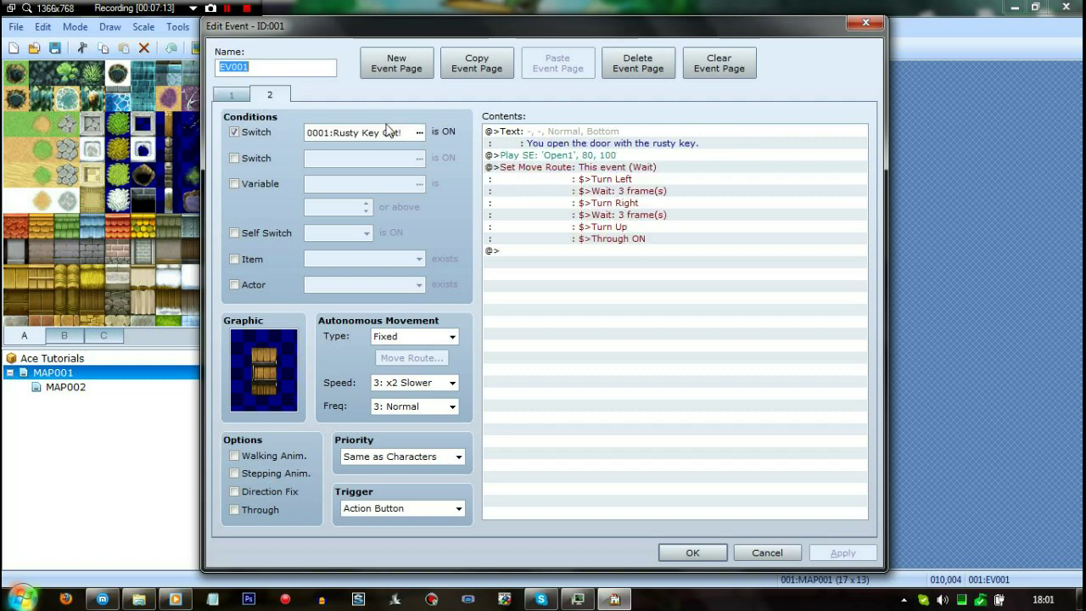
left_click(611, 157)
key("Insert")
left_click(603, 156)
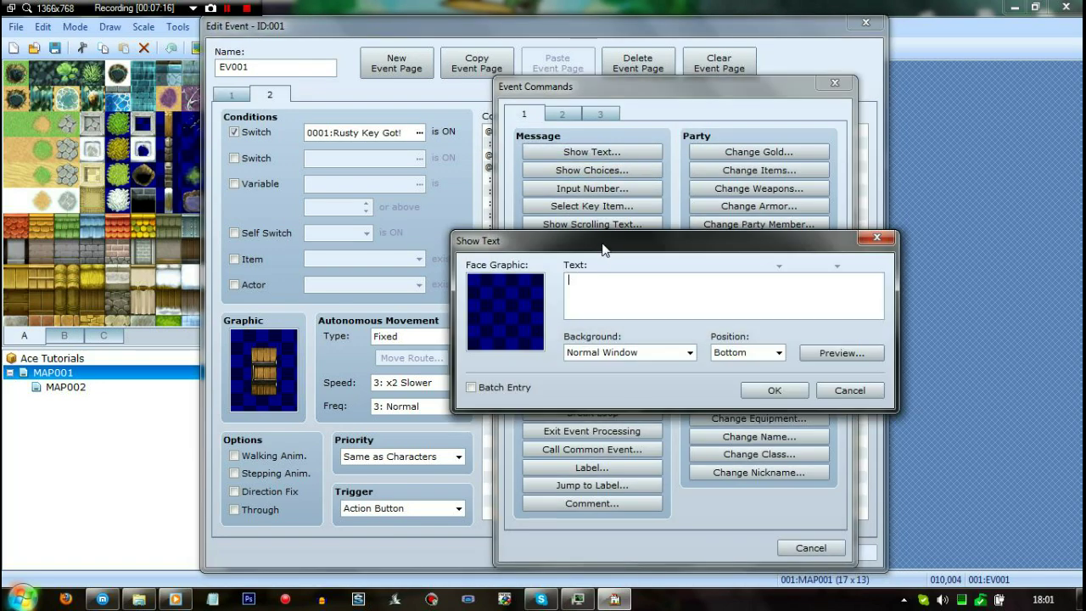
type("The rusty key b")
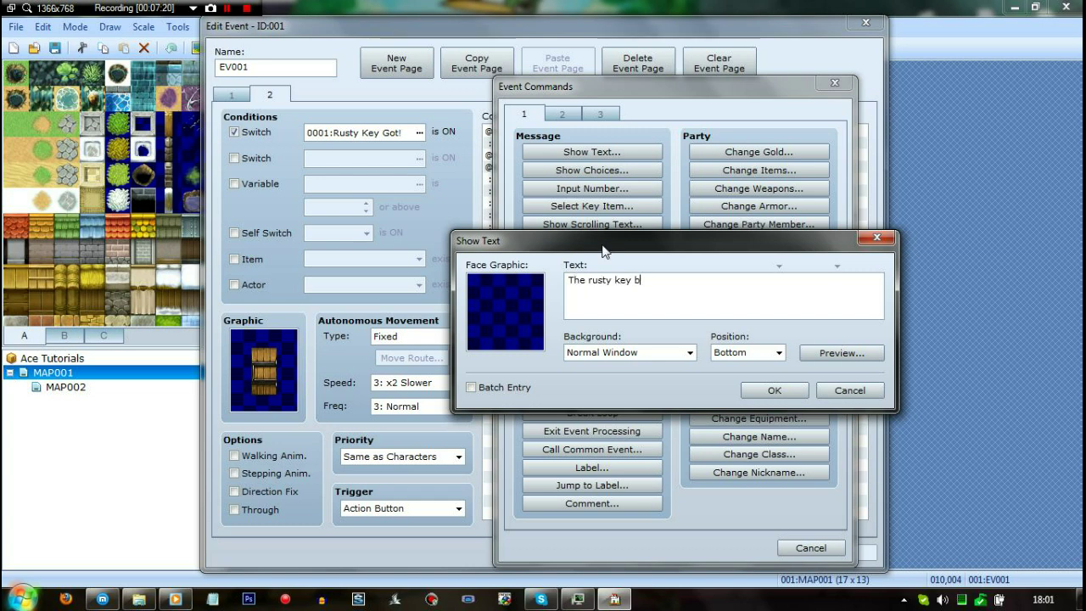
type("roke")
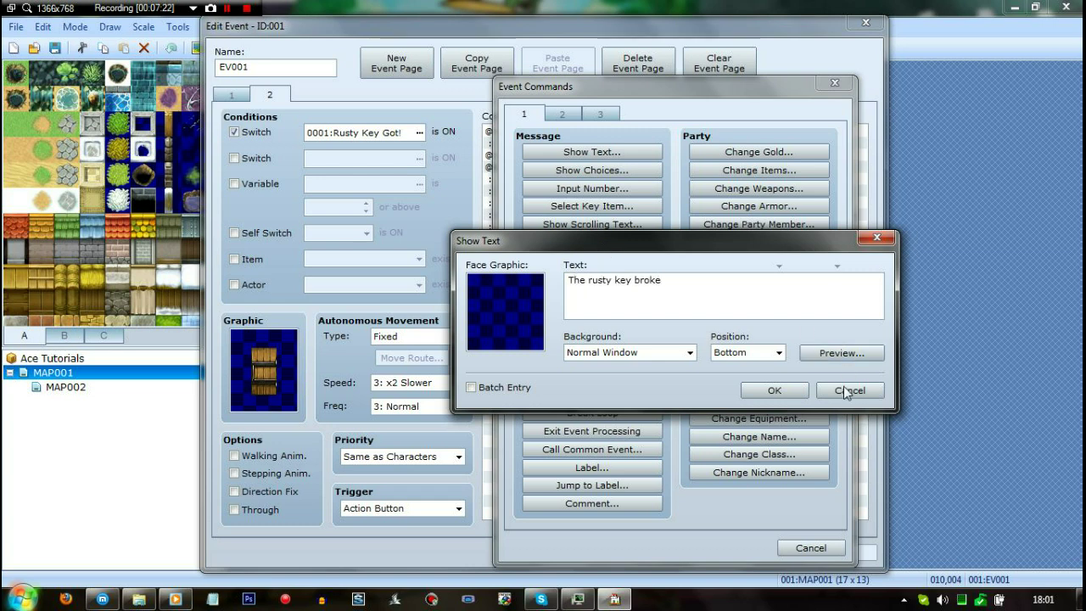
left_click(773, 390)
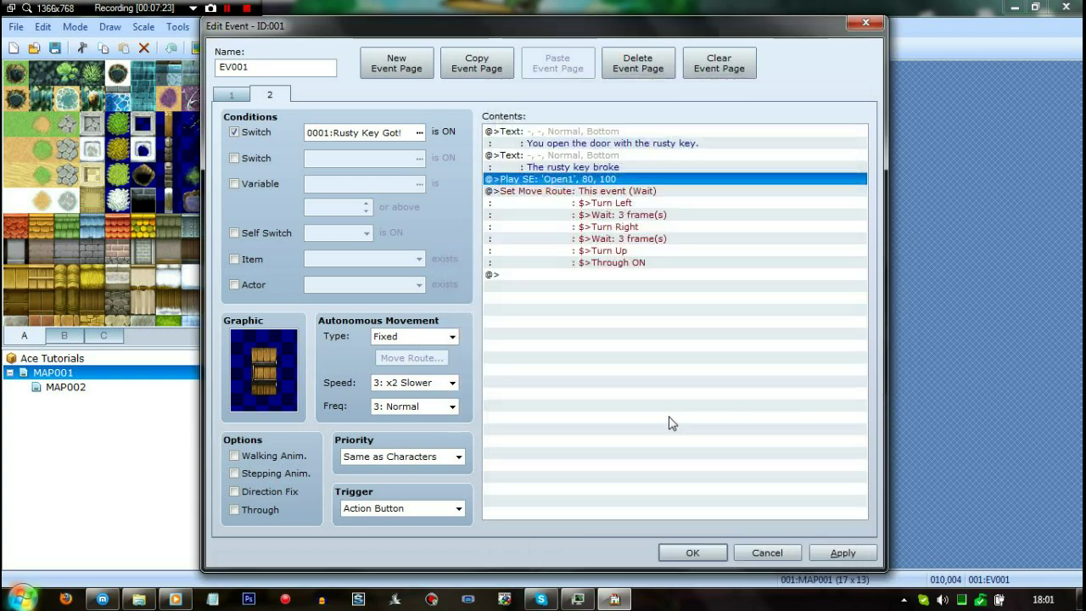
Change the key-breaking message to read "The rusty key broke..."
left_click(637, 166)
double_click(636, 164)
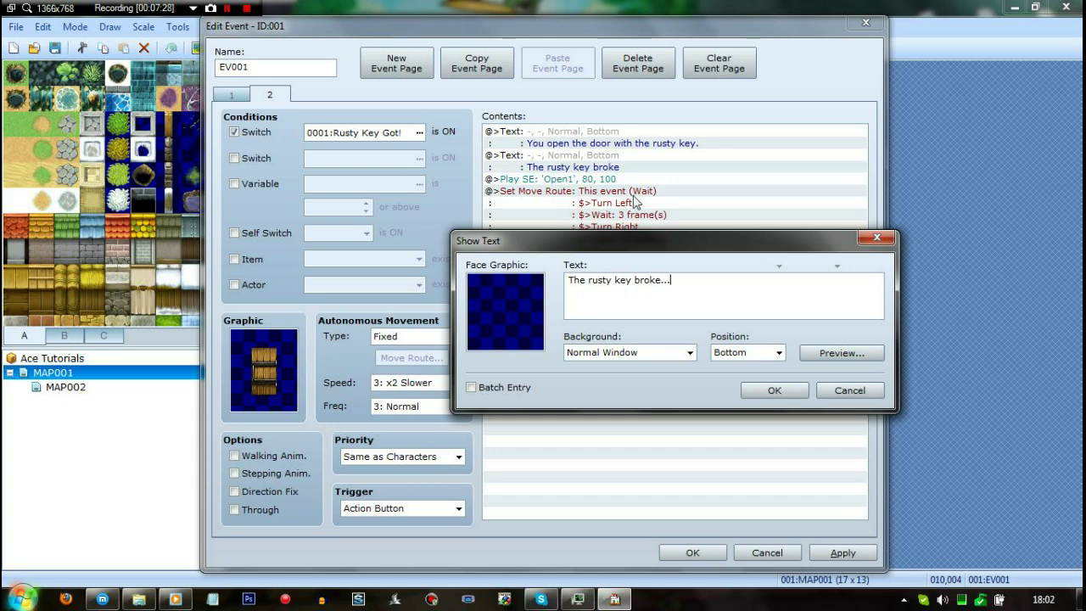
left_click(774, 390)
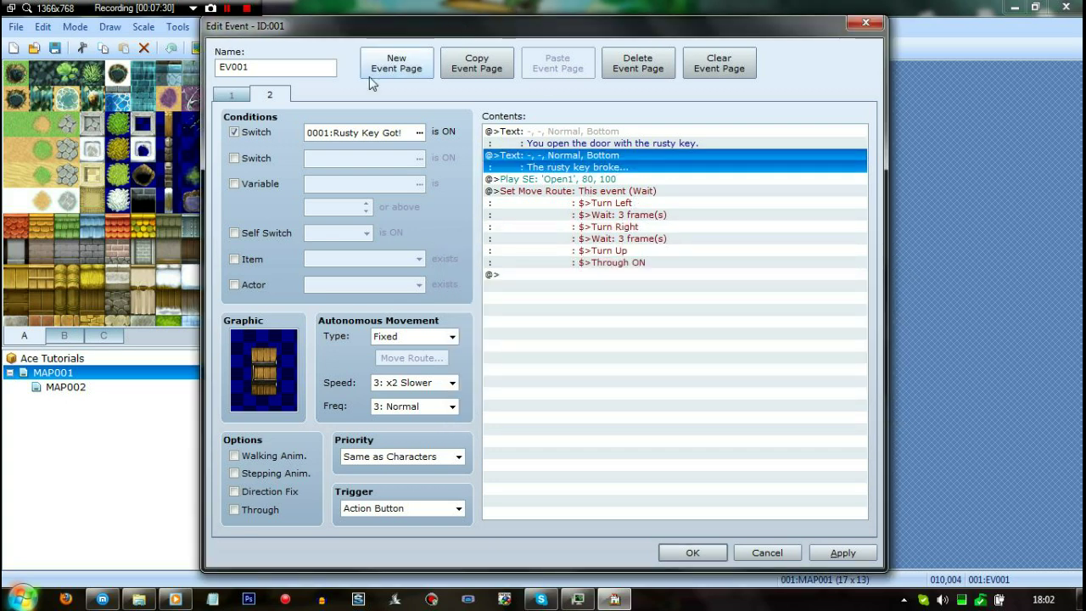
Insert a Change Items command before the Open1 sound effect that decreases 017:Rusty Key by a constant 1
left_click(628, 179)
key("Insert")
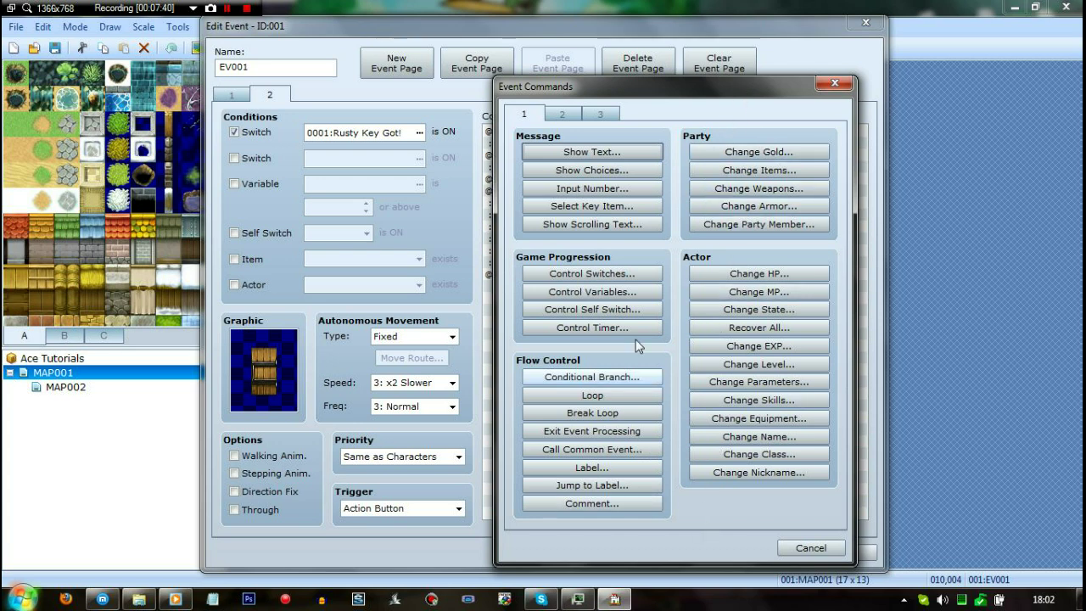
left_click(560, 114)
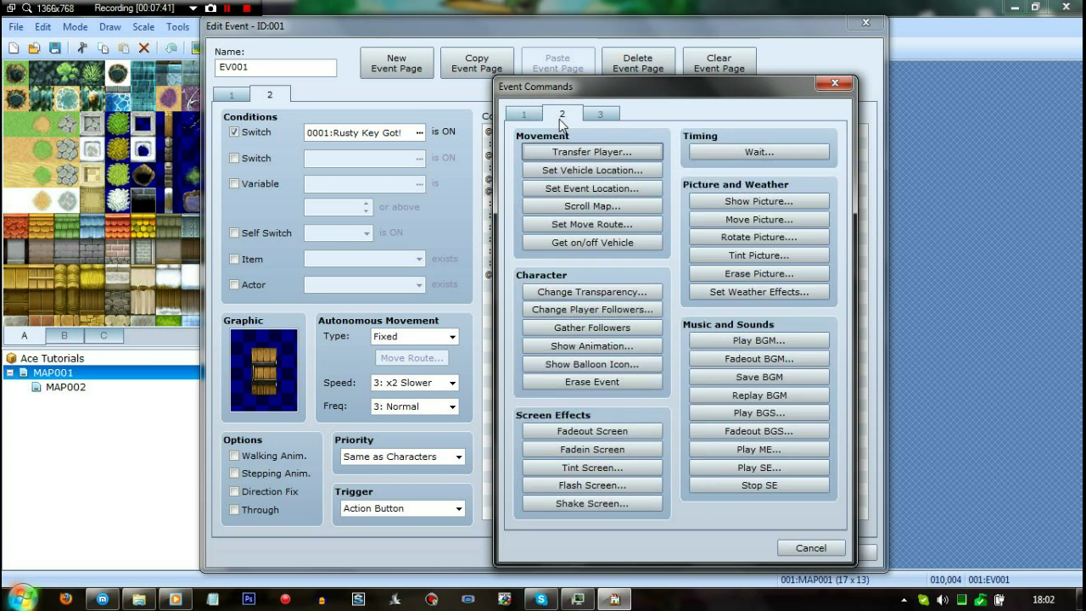
left_click(604, 115)
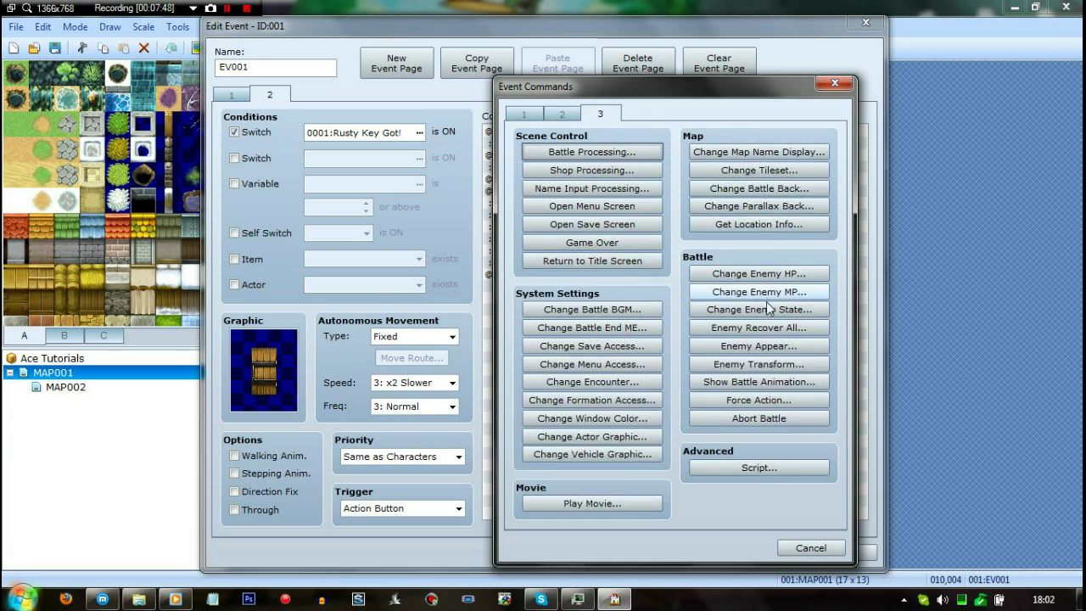
left_click(535, 116)
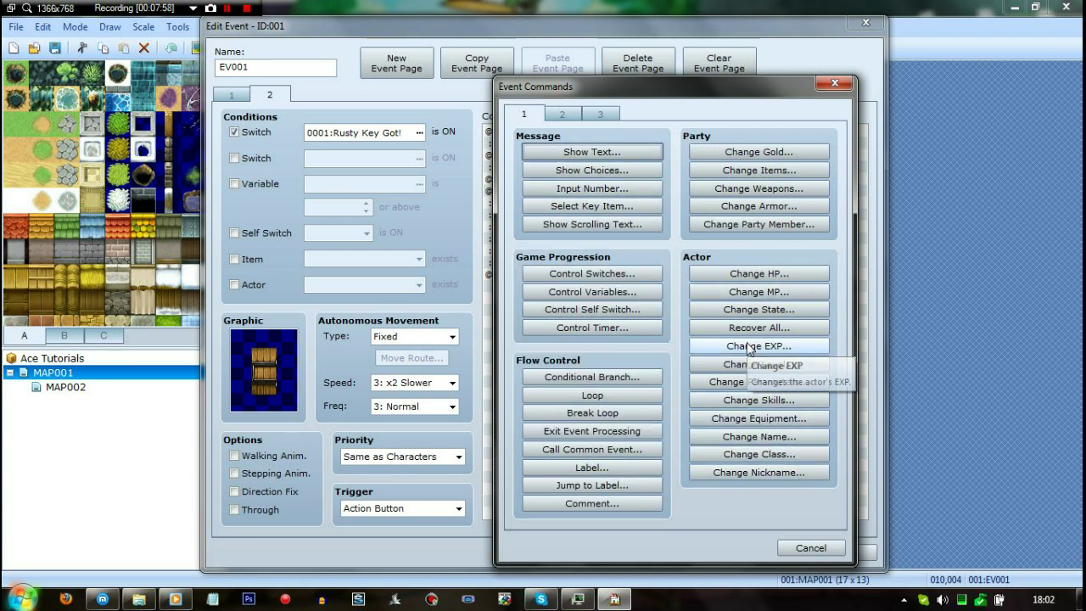
left_click(743, 171)
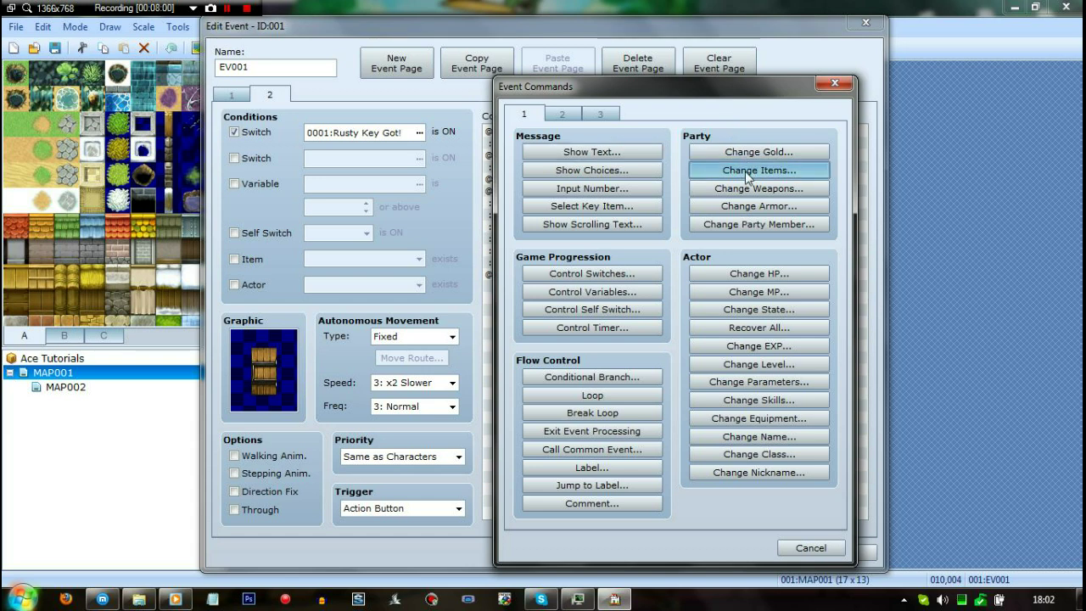
left_click(683, 259)
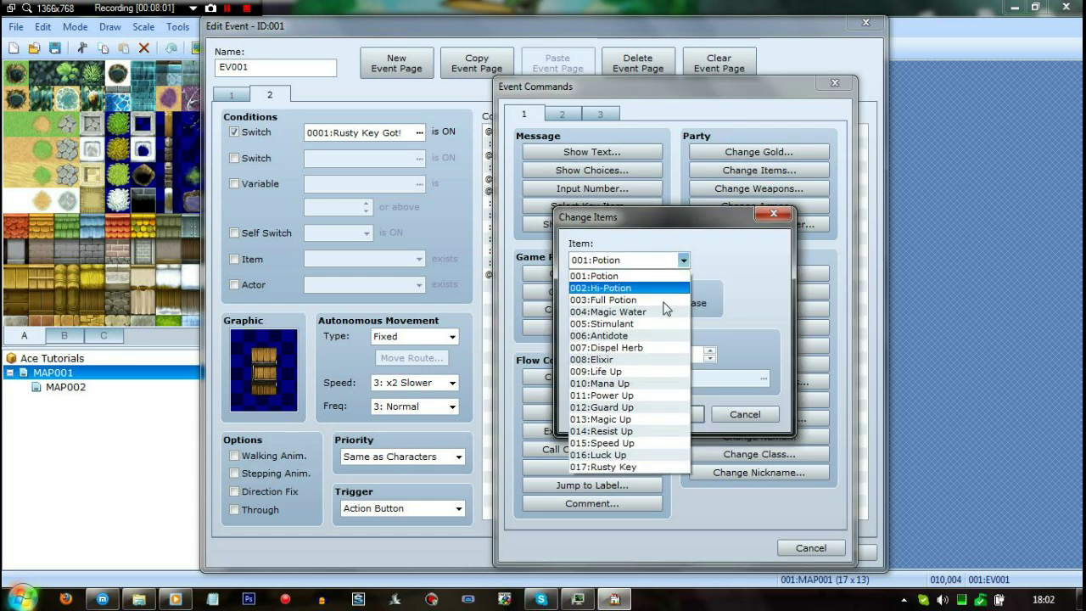
left_click(592, 466)
left_click(655, 303)
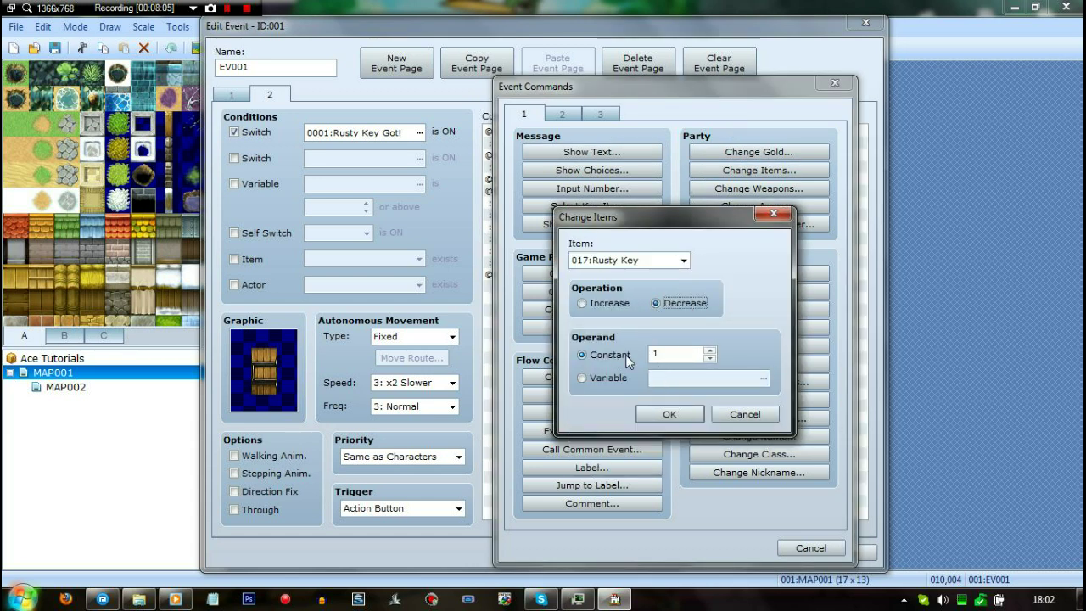
left_click(668, 411)
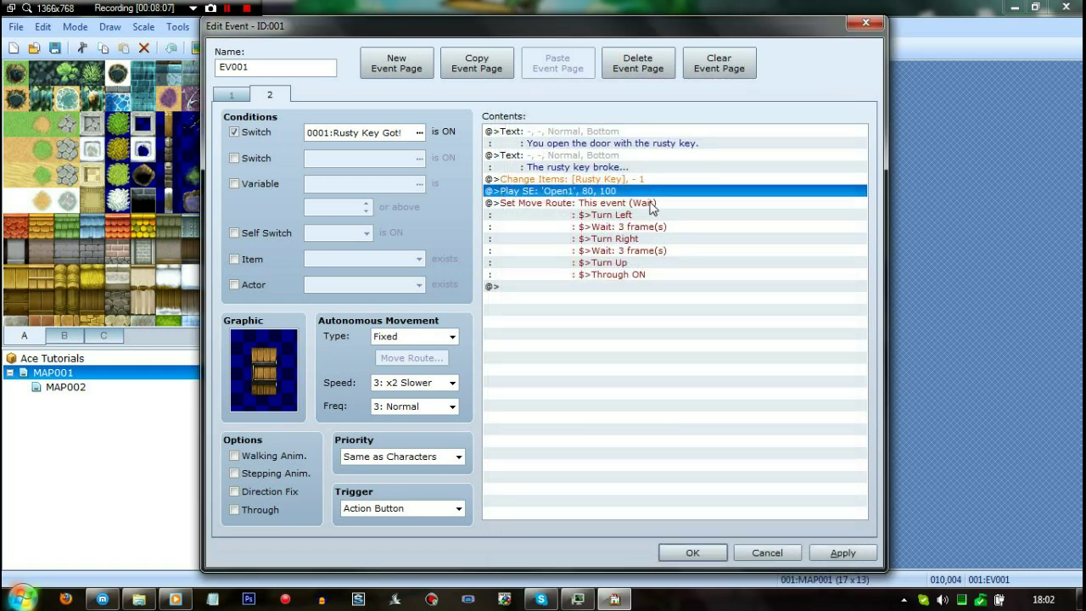
Move the Rusty Key Change Items command above the "The rusty key broke..." message
left_click(594, 181)
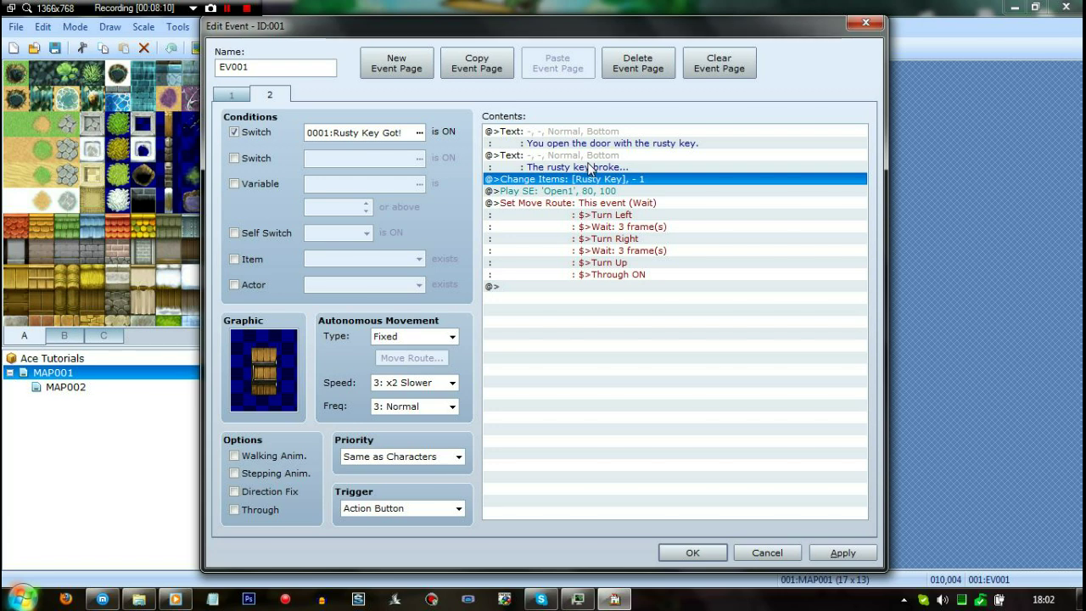
key("Delete")
left_click(589, 156)
key("ctrl+v")
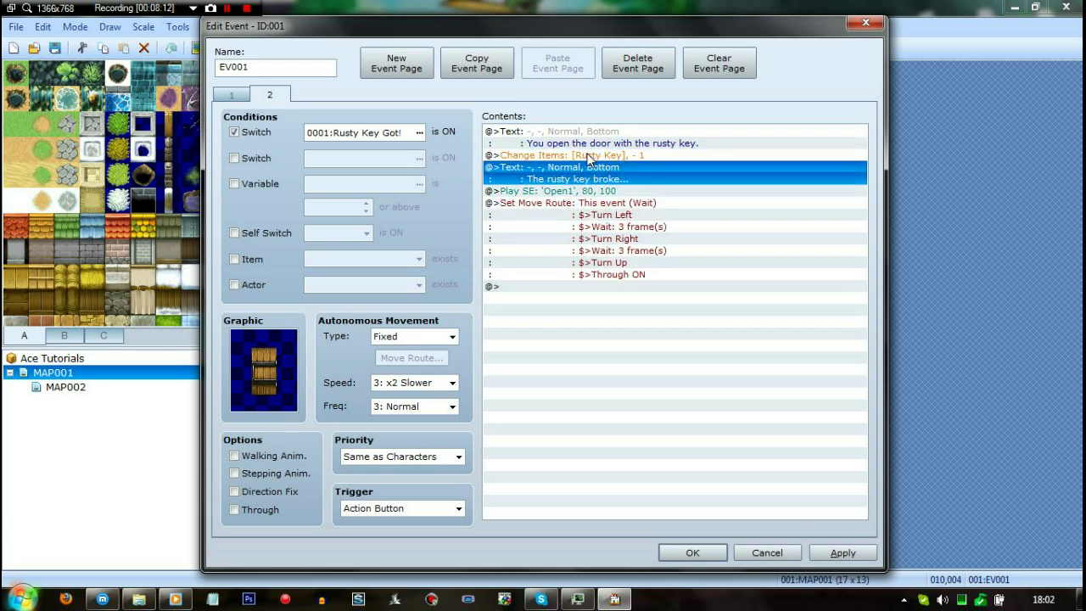
left_click(701, 317)
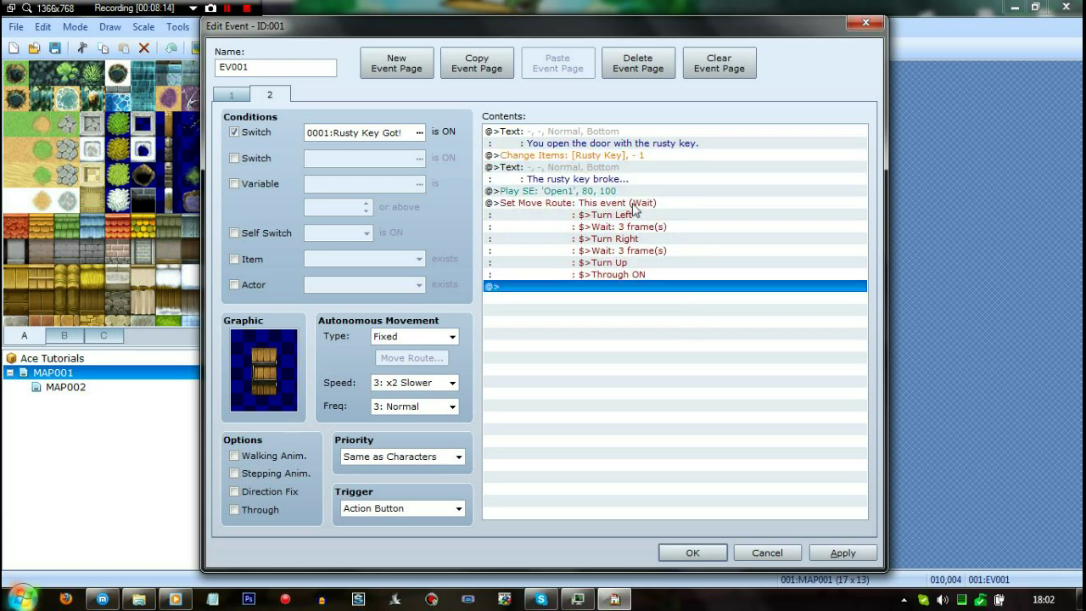
Insert a Control Switches command before the Open1 sound effect that turns ON switch 0002, naming it "Rusty Key Broke!"
left_click(575, 192)
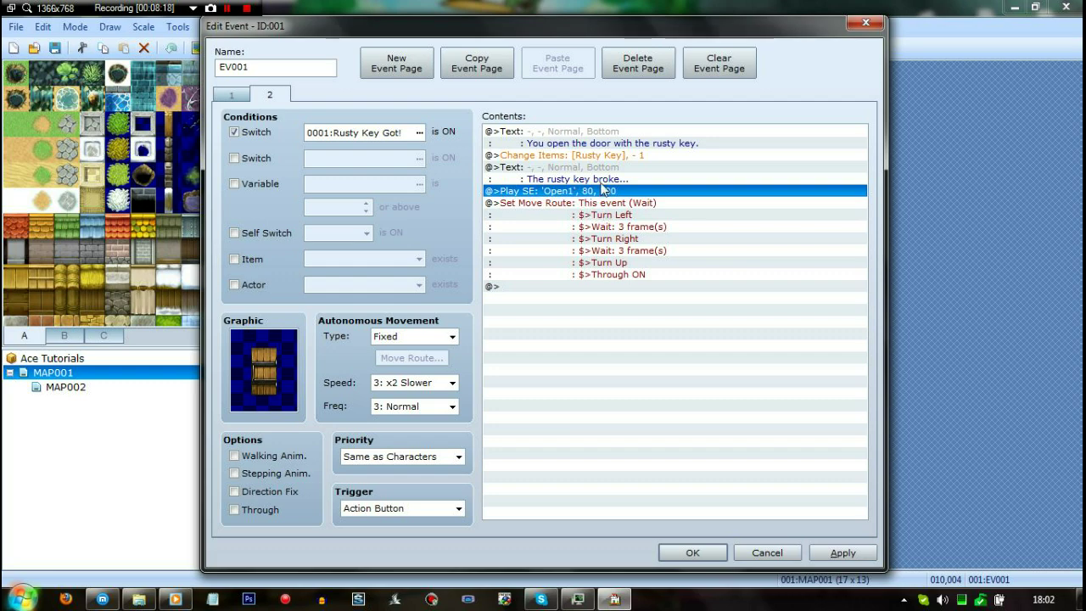
key("Insert")
left_click(593, 273)
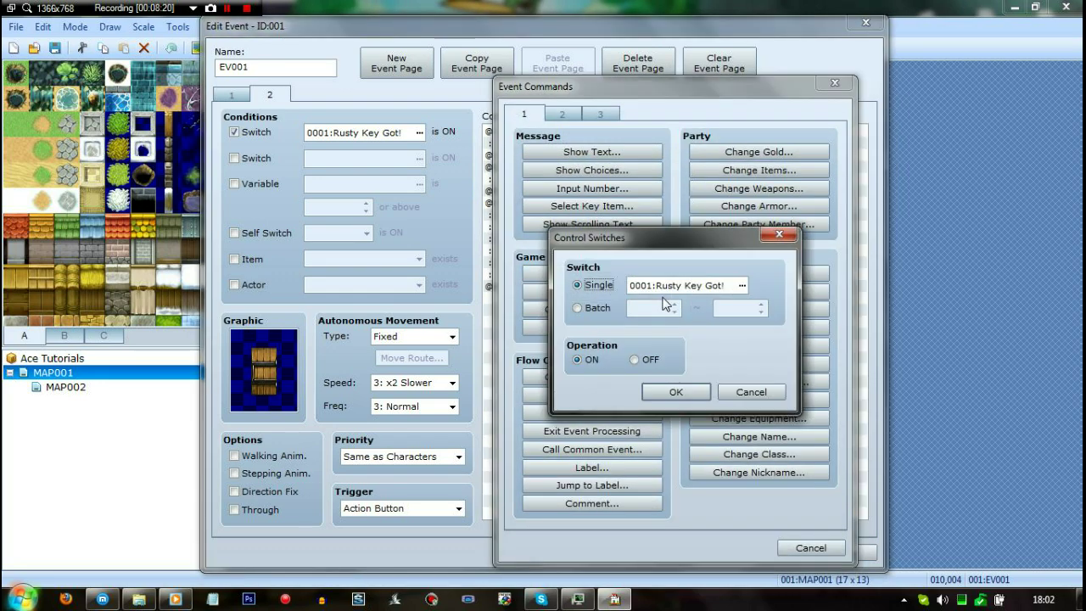
left_click(742, 285)
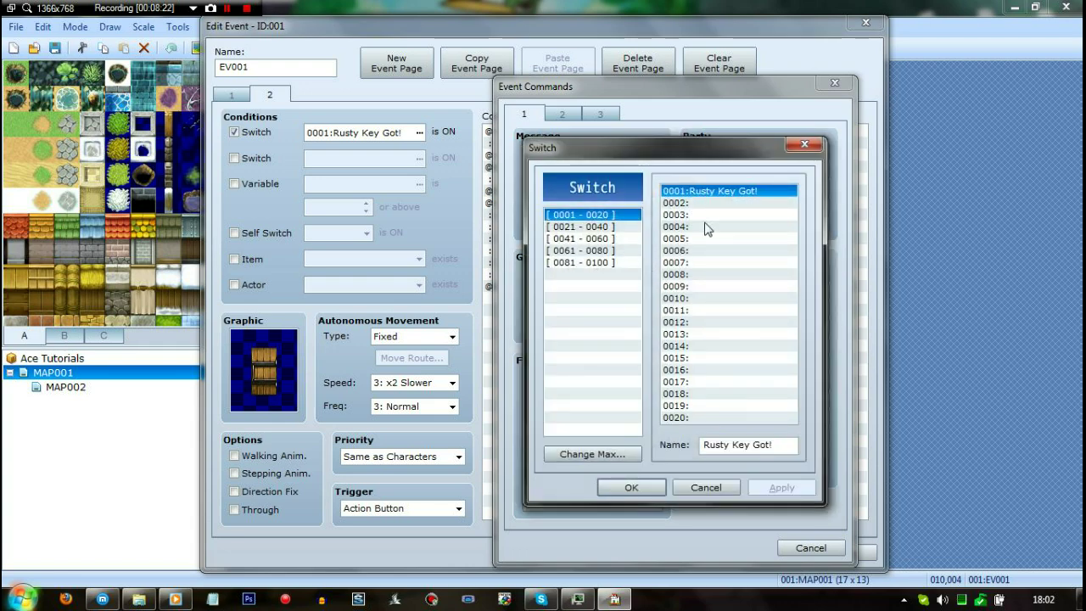
left_click(726, 204)
left_click(737, 443)
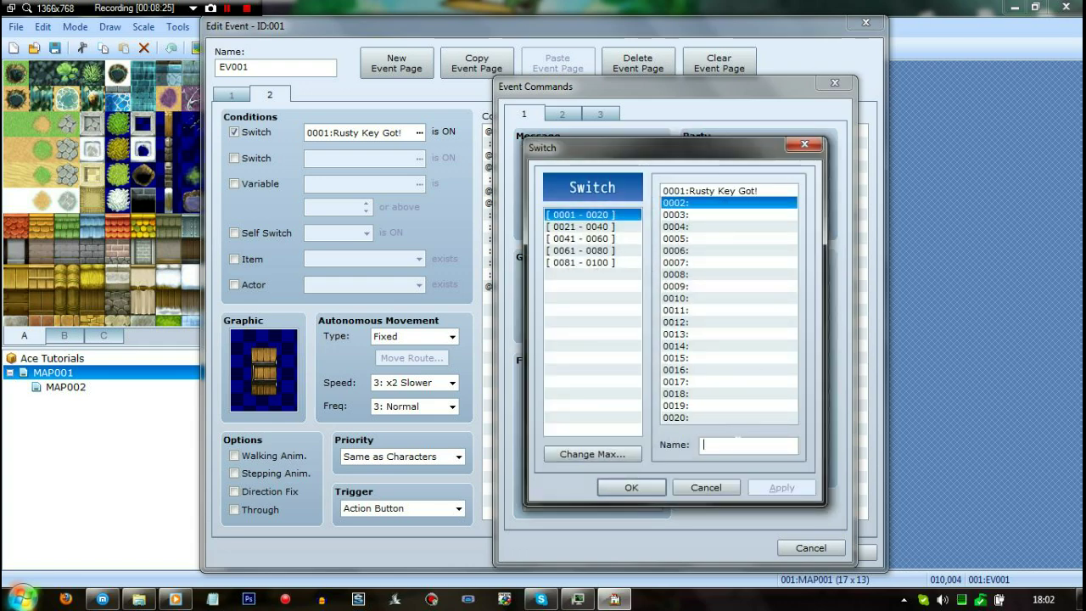
type("Rusty Key Broke!")
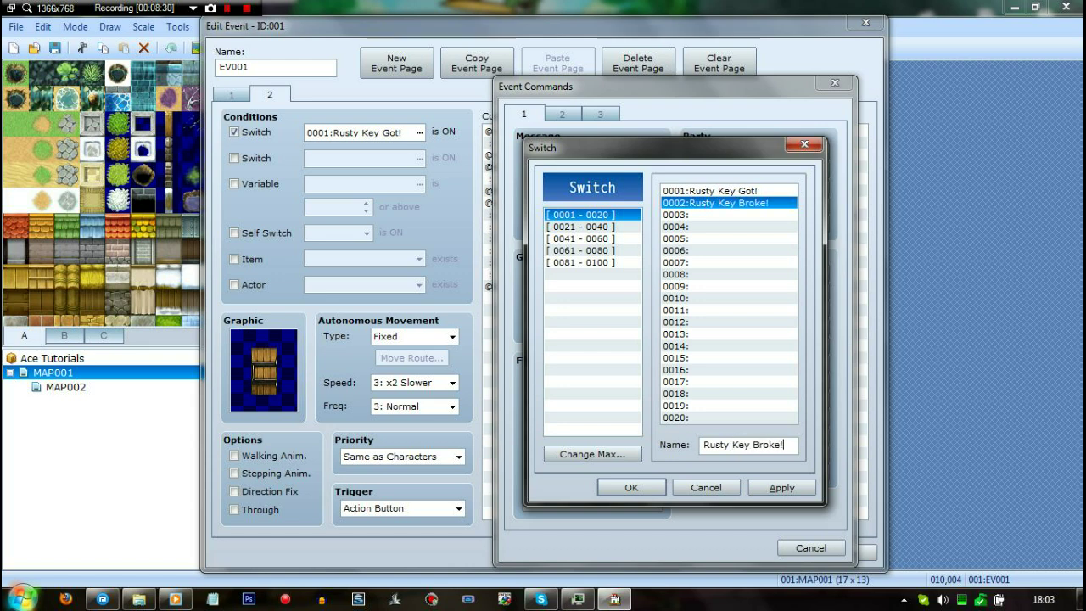
left_click(770, 488)
left_click(626, 487)
left_click(668, 392)
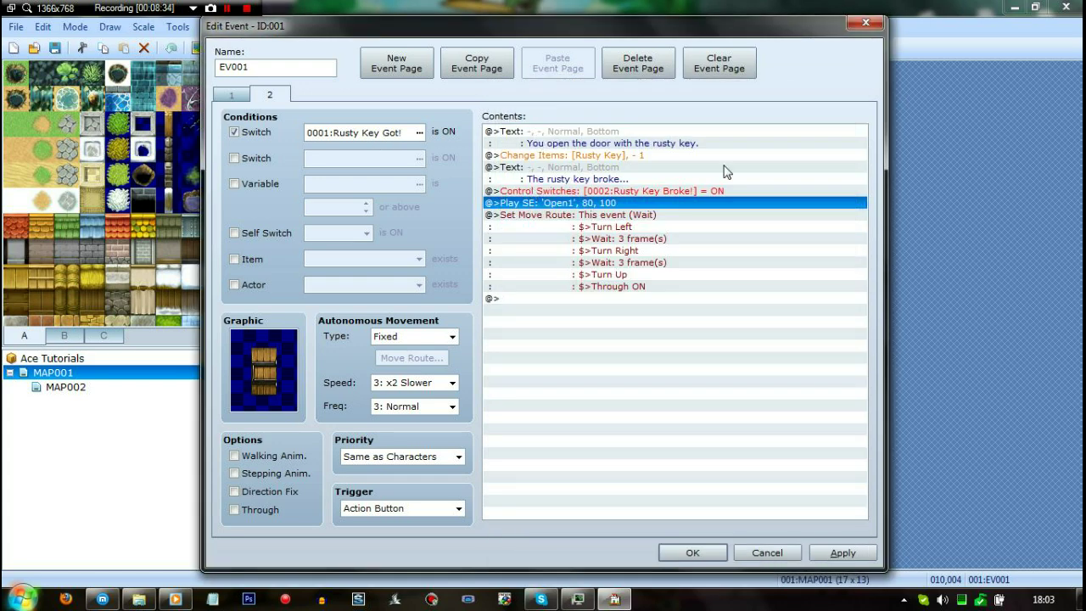
Cut the Open1 sound effect and move route from page 2, and add page 3 conditioned on switch 0002:Rusty Key Broke!
left_click(594, 288, "shift")
key("Delete")
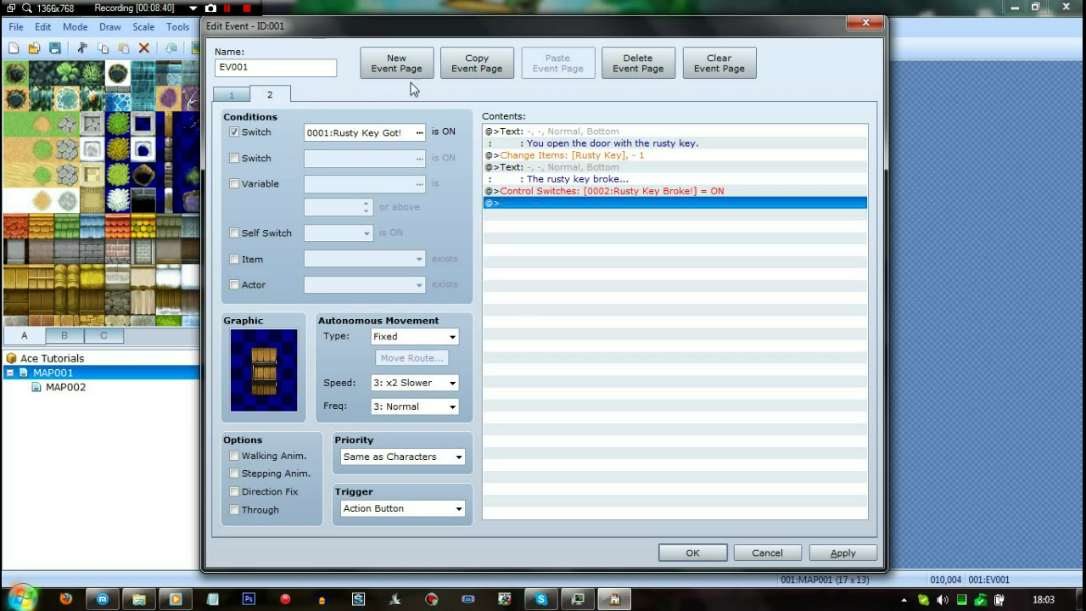
left_click(396, 63)
left_click(246, 133)
left_click(420, 132)
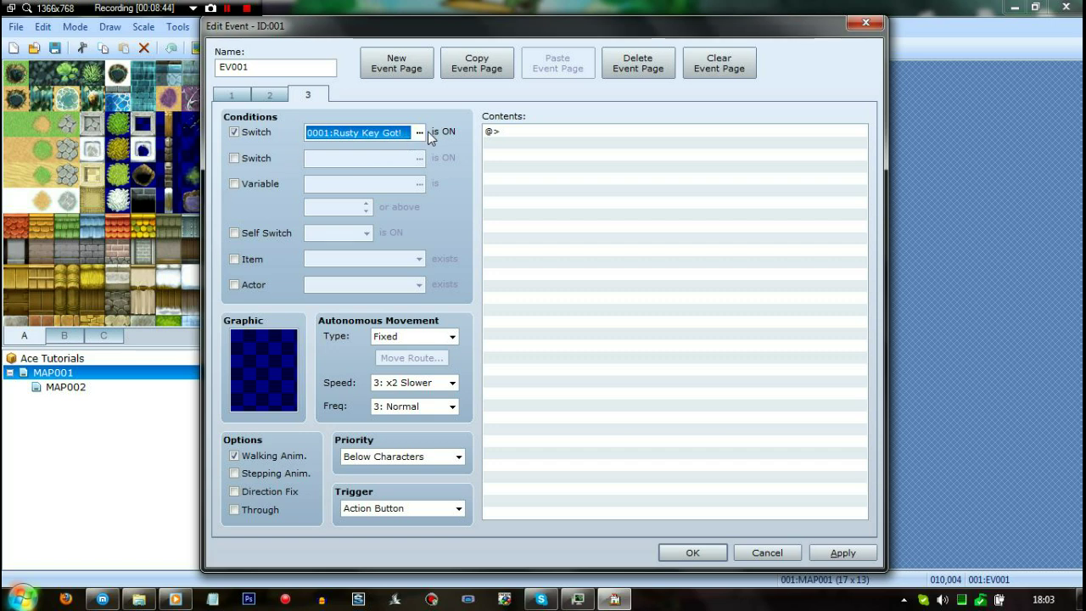
left_click(418, 133)
left_click(576, 173)
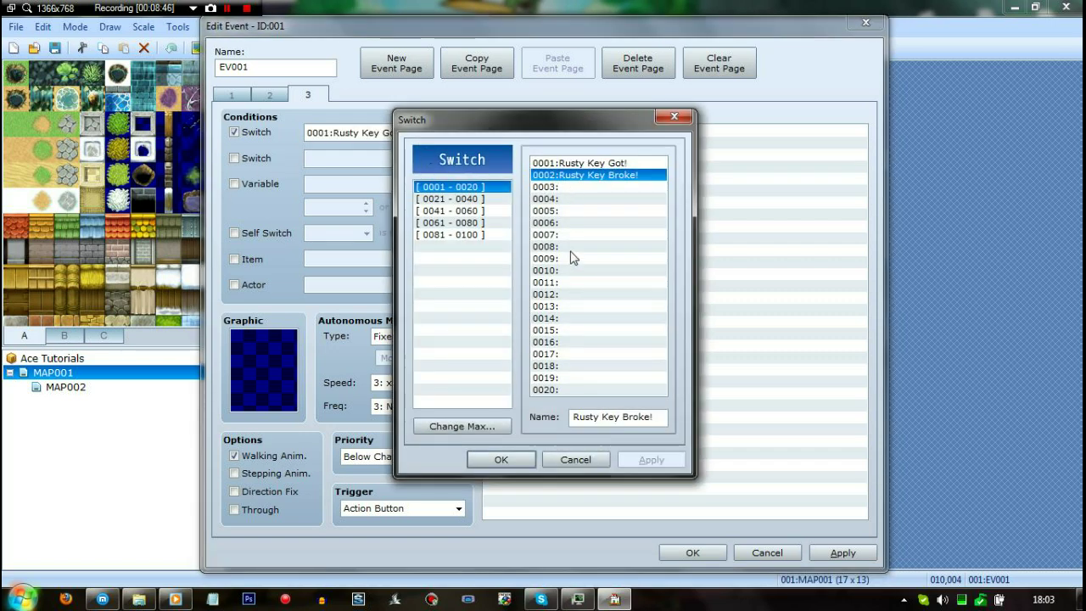
left_click(497, 456)
Set page 3's graphic to the closed wooden door in the top row of !Door3, with walking animation off
double_click(274, 337)
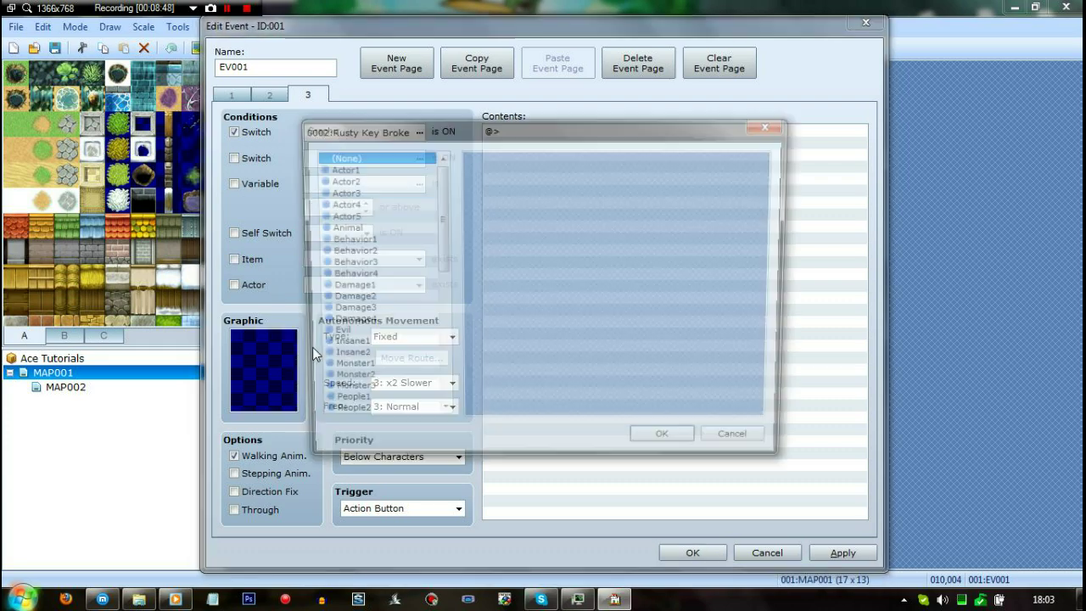
left_click_drag(441, 195, 434, 339)
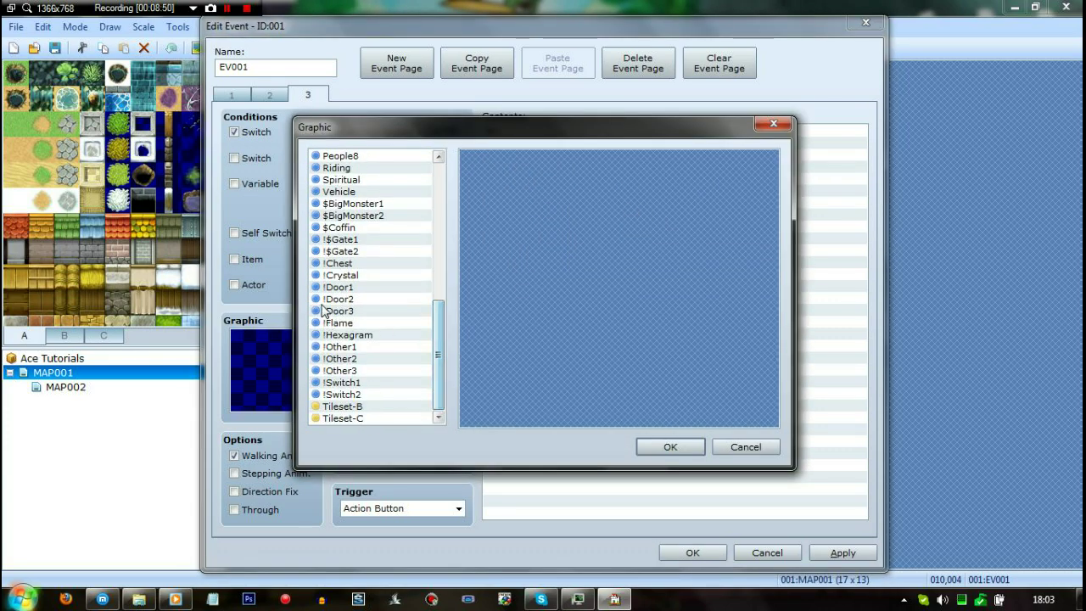
left_click(339, 298)
left_click(339, 310)
left_click(551, 179)
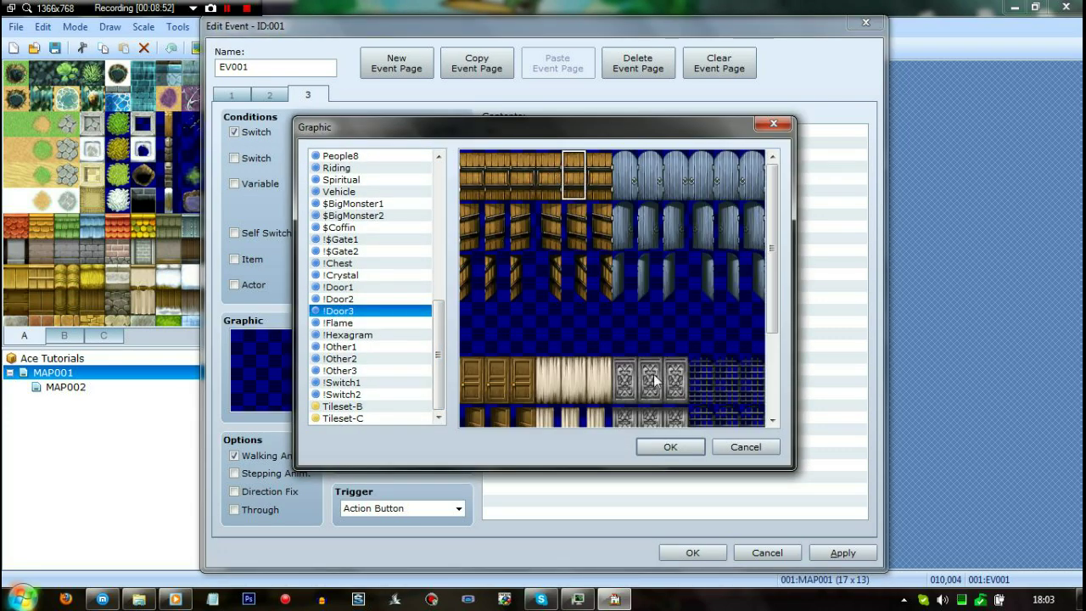
left_click(665, 443)
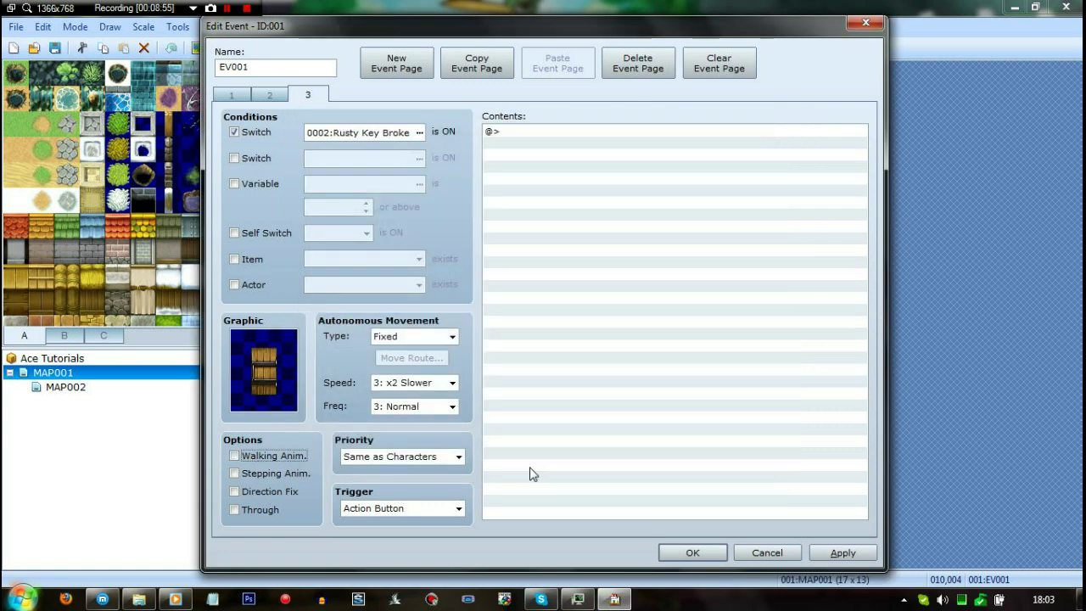
Paste the cut Open1 sound effect and door move route into page 3's contents and save the door event
left_click(519, 136)
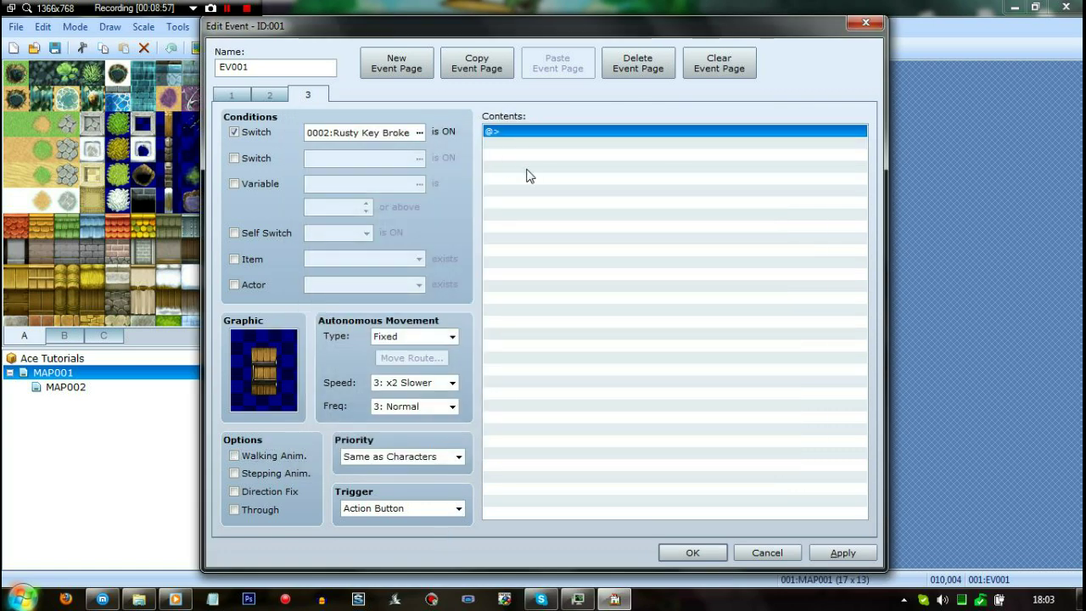
key("ctrl+v")
left_click(842, 552)
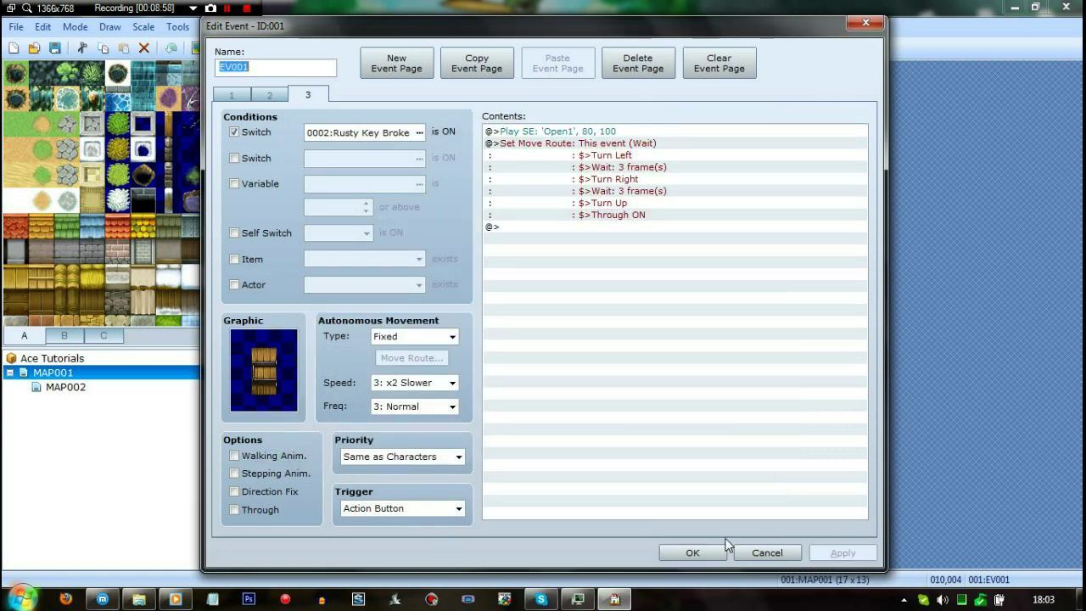
left_click(712, 552)
Save the changes to Ace Tutorials, launch a playtest and start a new game
left_click(575, 47)
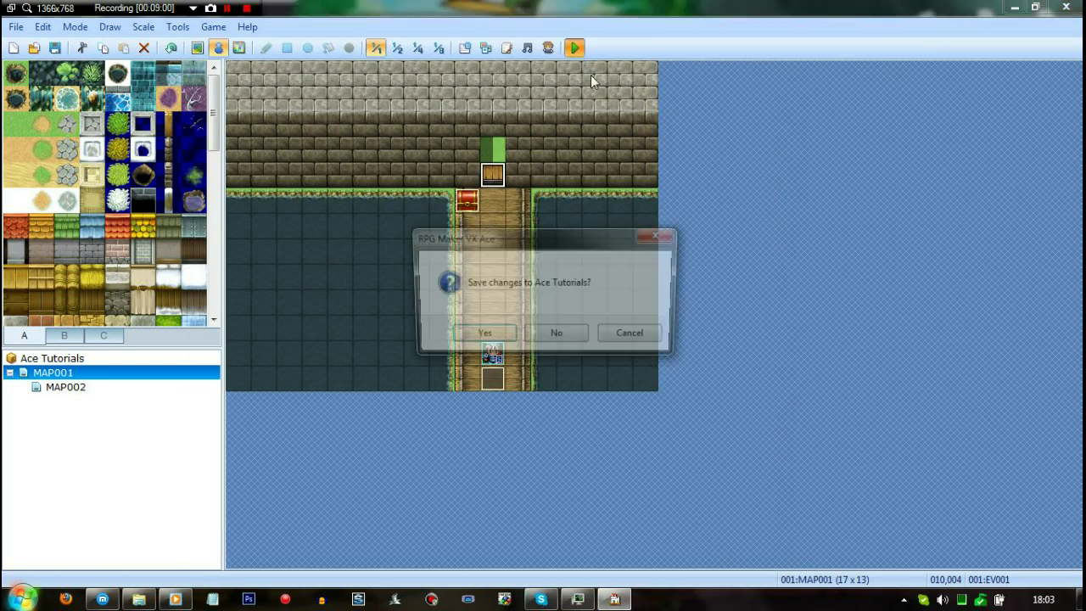
left_click(480, 337)
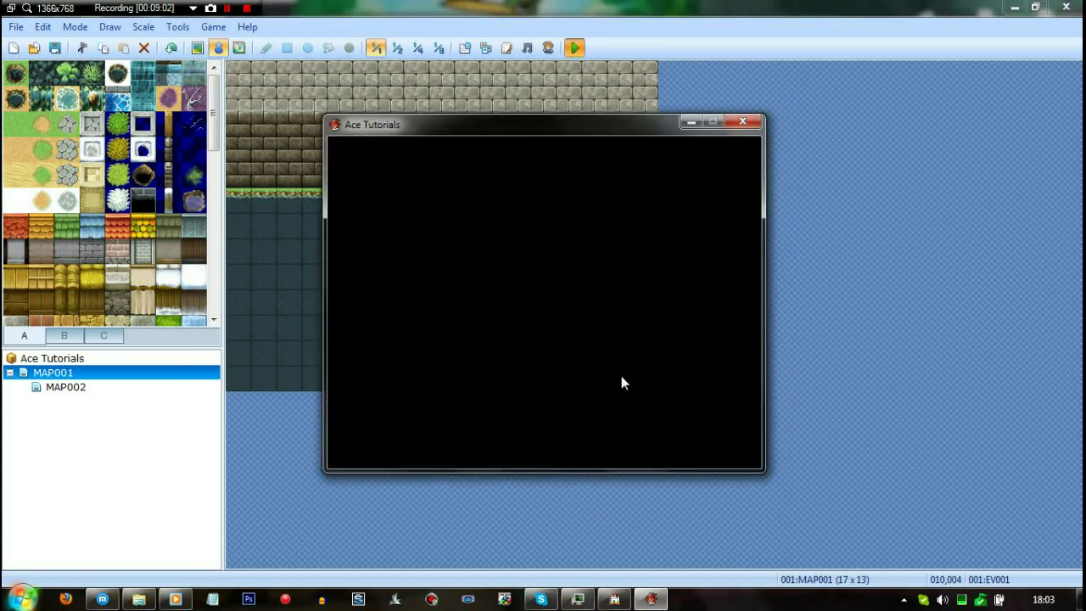
key("Return")
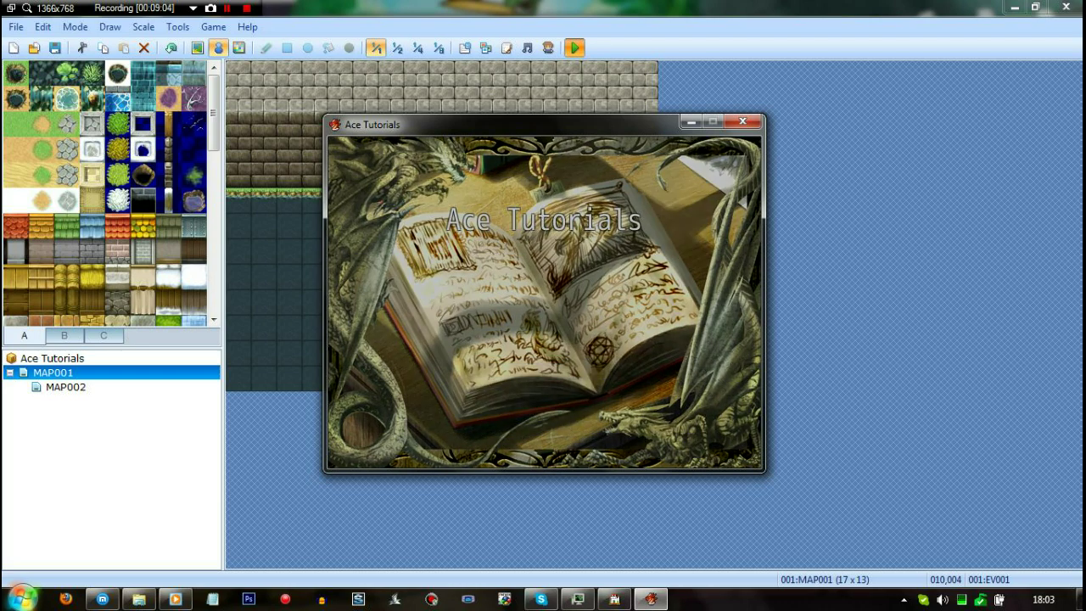
In the playtest, try the door, collect the rusty key from the chest, and use the key on the door
key("Up")
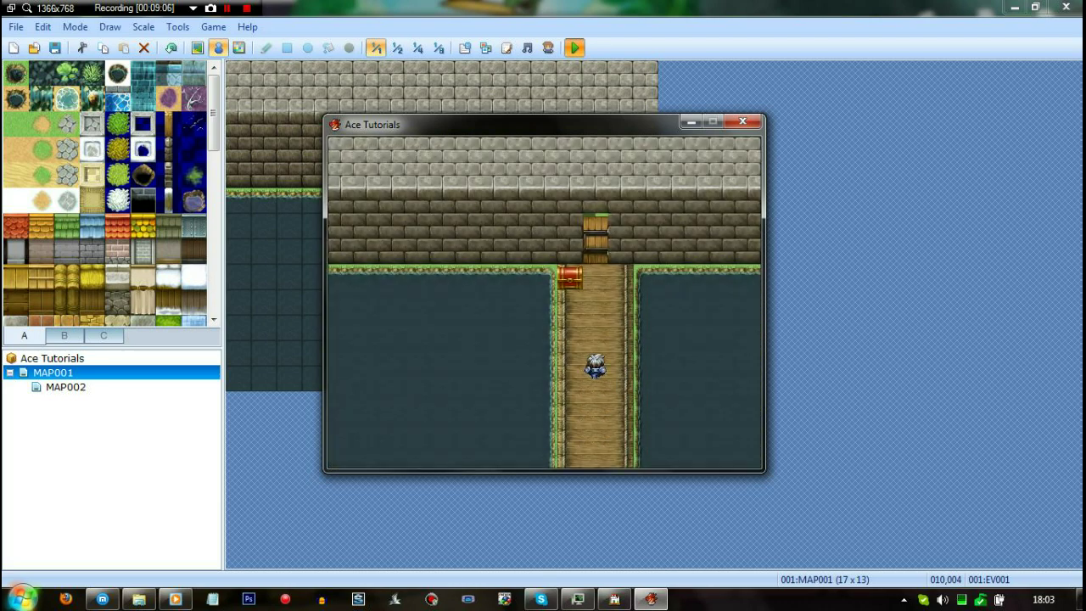
key("Return")
key("Return")
key("Left")
key("Down")
key("Up")
key("Return")
key("Return")
key("Right")
key("Up")
key("Return")
key("Return")
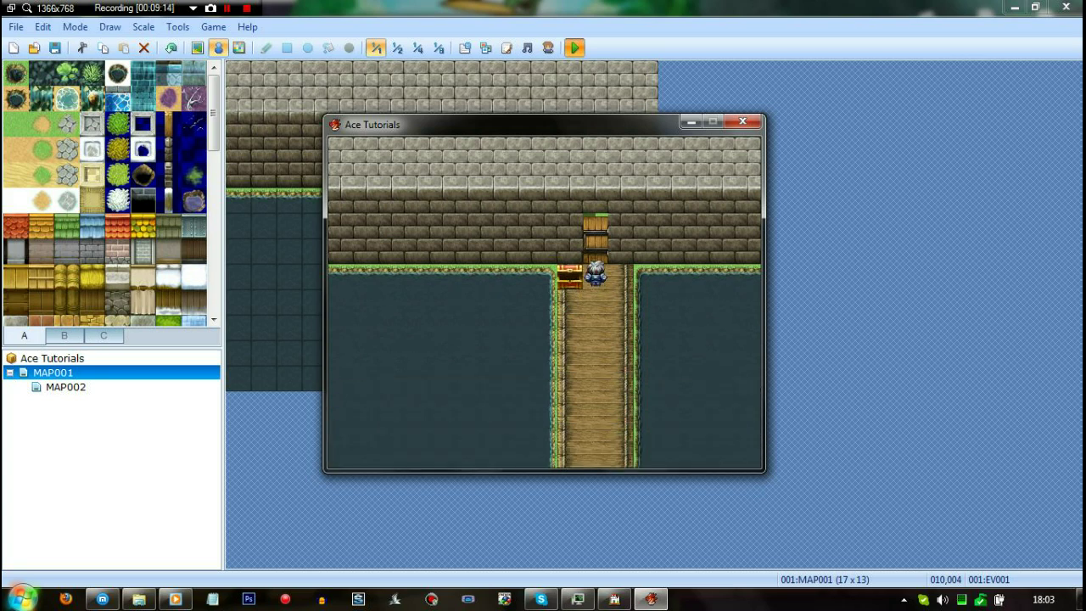
Test the door again and the transfers between the two maps in both directions, ending the playtest back at the door
key("Up")
key("Down")
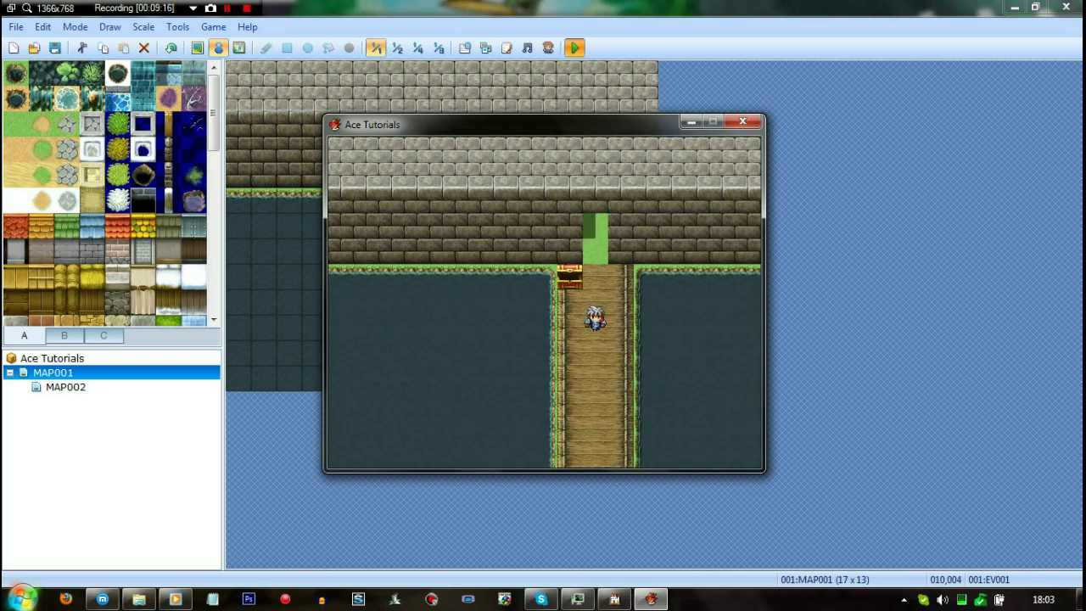
key("Down")
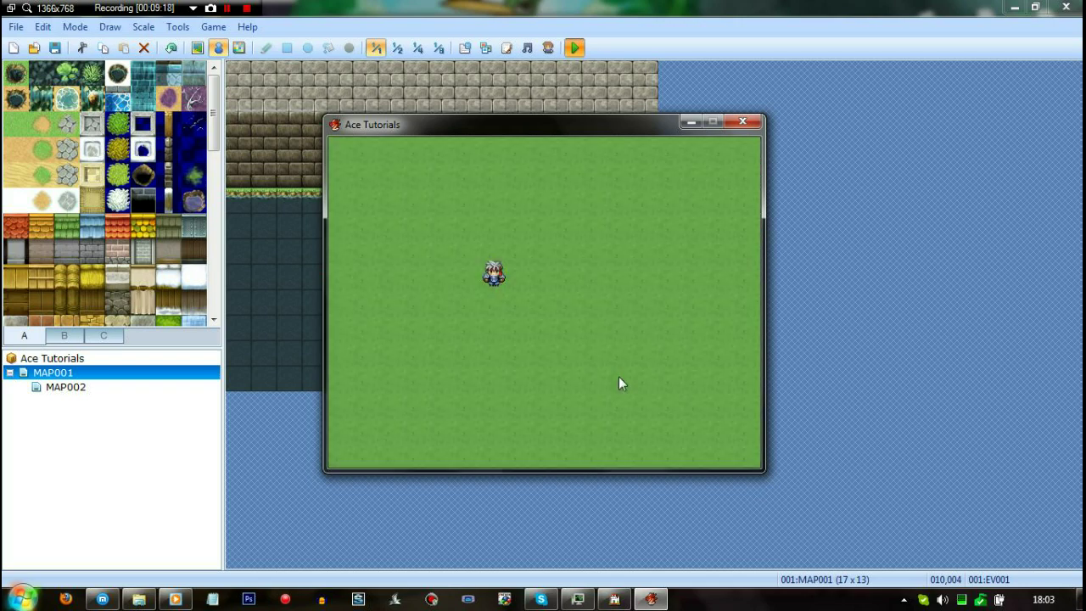
key("Up")
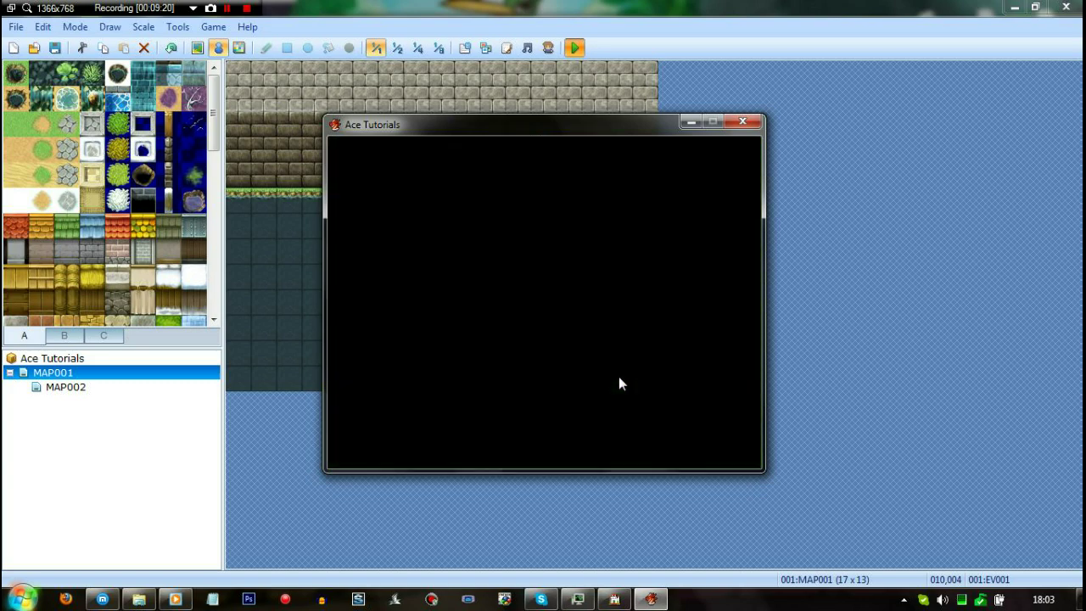
key("Up")
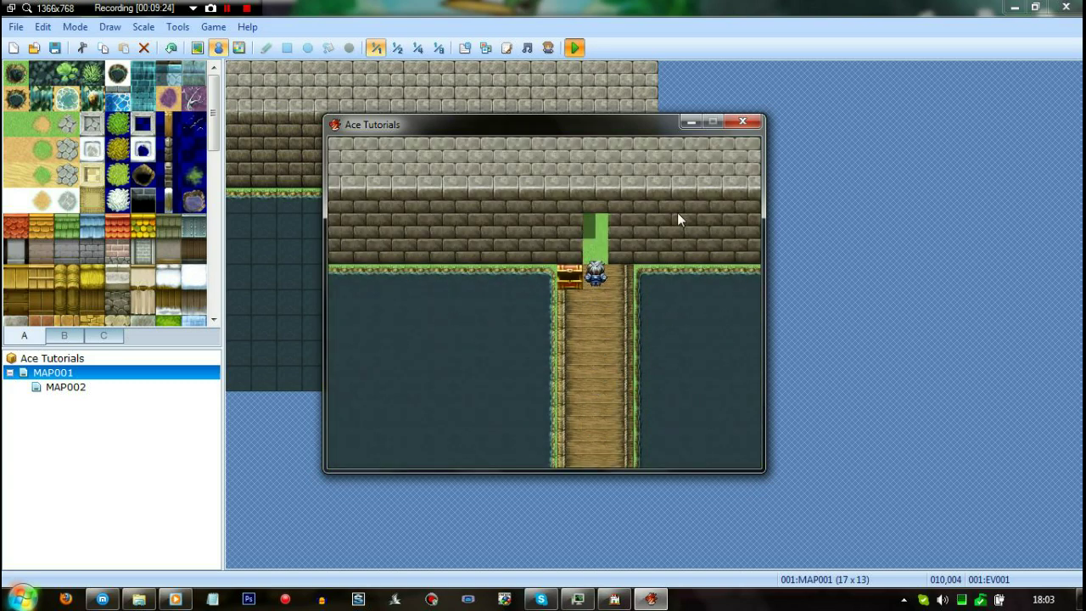
left_click(751, 126)
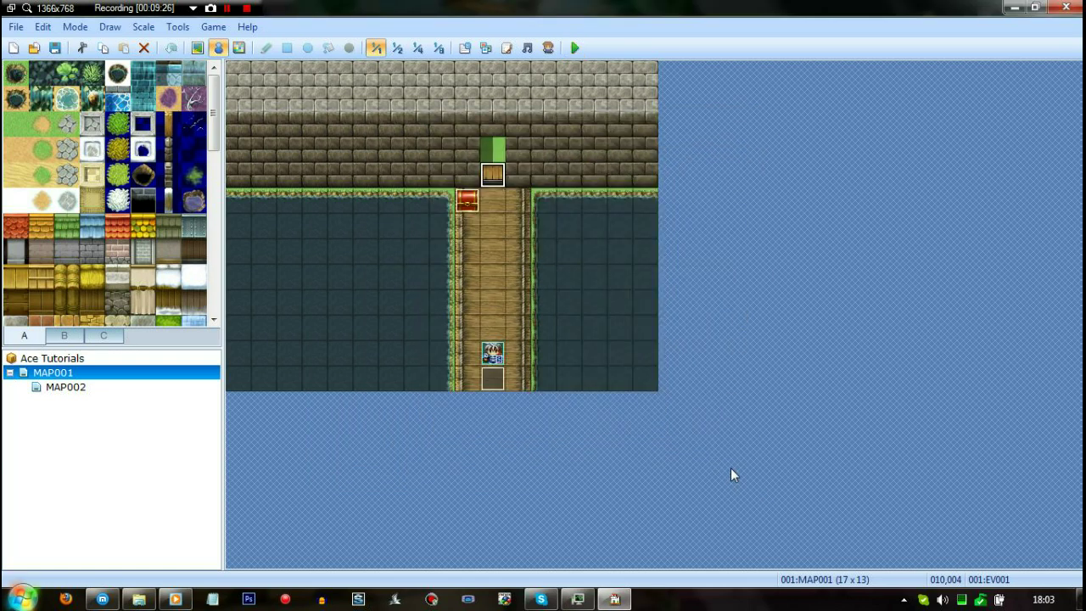